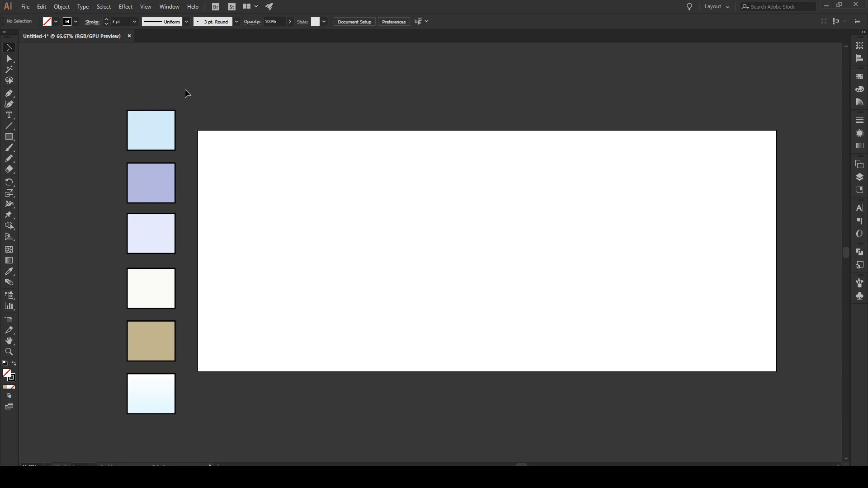
{"action": "left_click_drag", "start_coordinate": [169, 178], "coordinate": [121, 435]}
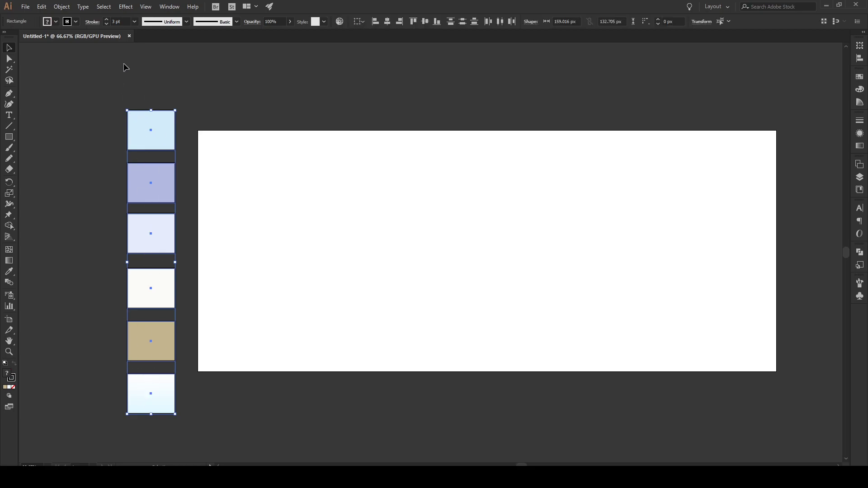
{"action": "left_click", "coordinate": [159, 52]}
Draw a 1920 × 800 px rectangle covering the artboard and fill it with the light blue sampled from the first colour swatch
{"action": "key", "text": "m"}
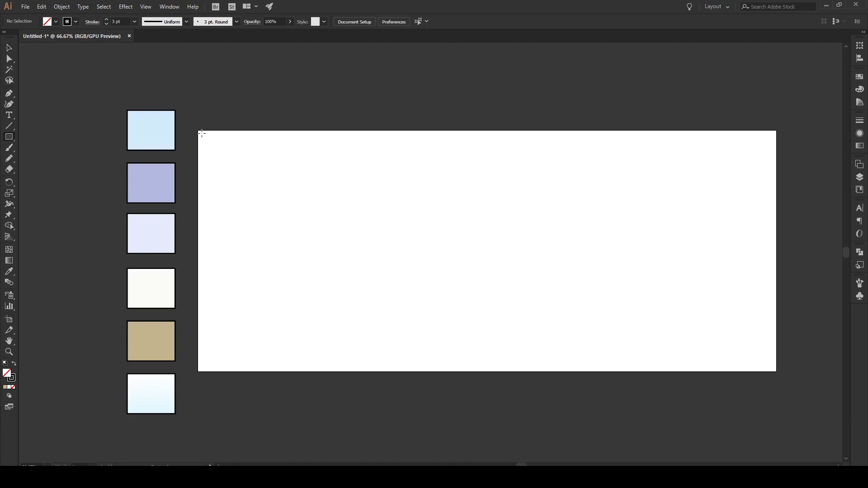
{"action": "left_click_drag", "start_coordinate": [198, 131], "coordinate": [776, 372]}
{"action": "key", "text": "i"}
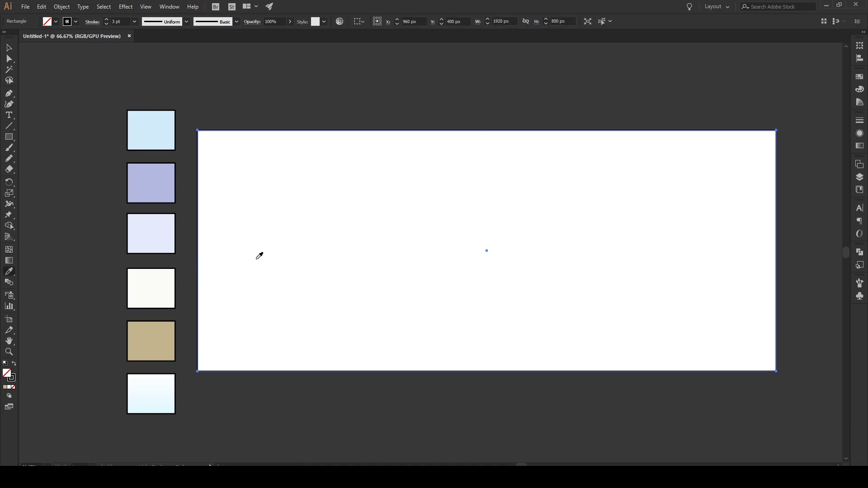
{"action": "left_click", "coordinate": [155, 124]}
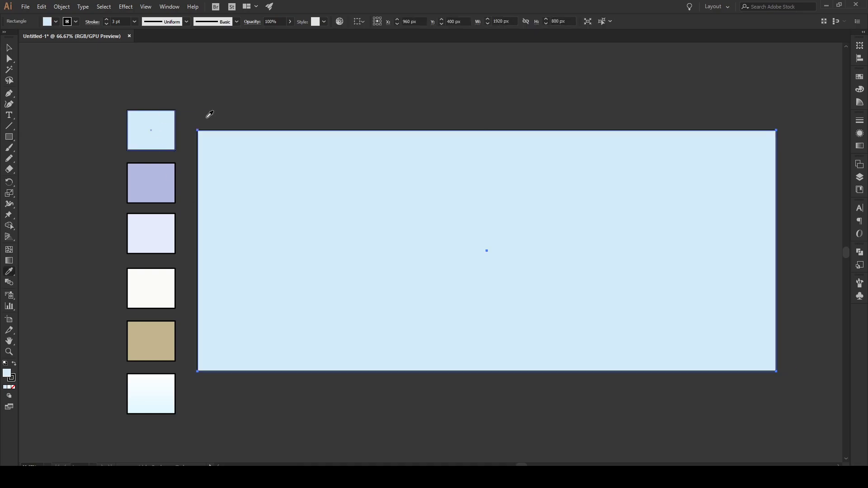
{"action": "key", "text": "v"}
{"action": "left_click", "coordinate": [328, 99]}
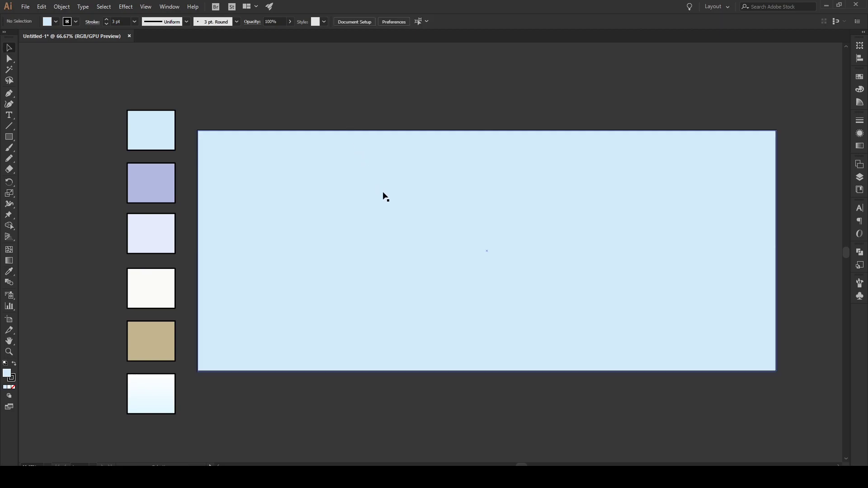
Confirm the Pencil tool options and draw a smooth wavy ground line about 1976 px wide and 88 px high across the artboard's lower edge
{"action": "key", "text": "n"}
{"action": "double_click", "coordinate": [10, 160]}
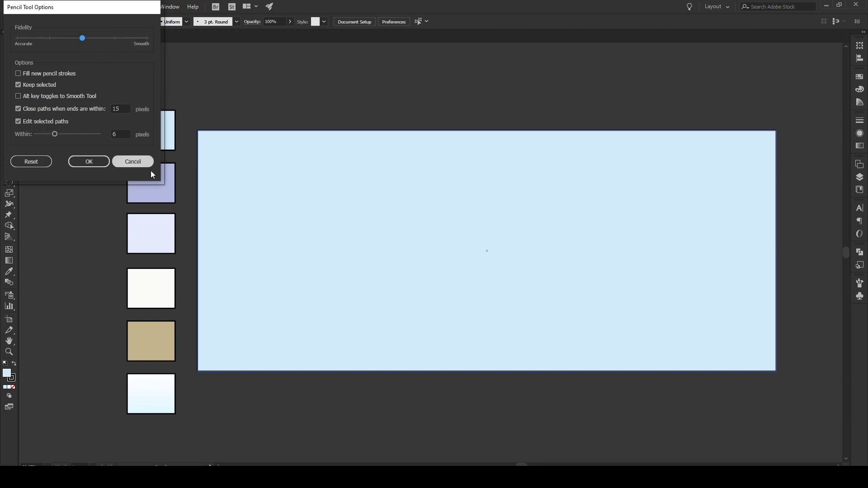
{"action": "left_click", "coordinate": [86, 164]}
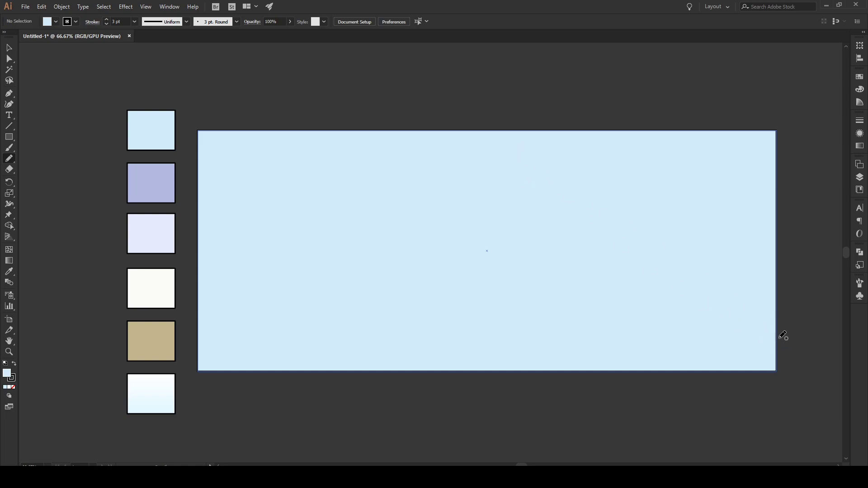
{"action": "mouse_move", "coordinate": [786, 344]}
{"action": "left_mouse_down"}
{"action": "mouse_move", "coordinate": [695, 330]}
{"action": "mouse_move", "coordinate": [577, 346]}
{"action": "mouse_move", "coordinate": [488, 323]}
{"action": "mouse_move", "coordinate": [437, 323]}
{"action": "mouse_move", "coordinate": [287, 348]}
{"action": "mouse_move", "coordinate": [190, 326]}
{"action": "left_mouse_up"}
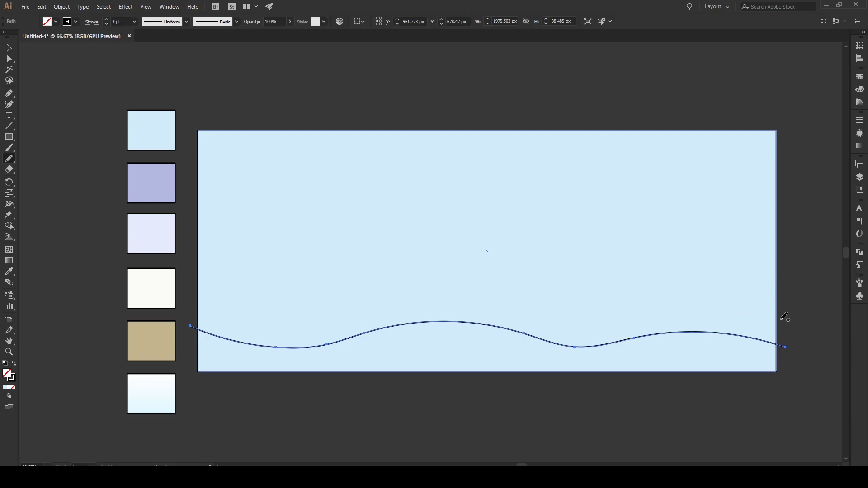
Set the Pencil fidelity one notch above the most accurate level and draw a second wavy line across the artboard above the ground line
{"action": "double_click", "coordinate": [10, 159]}
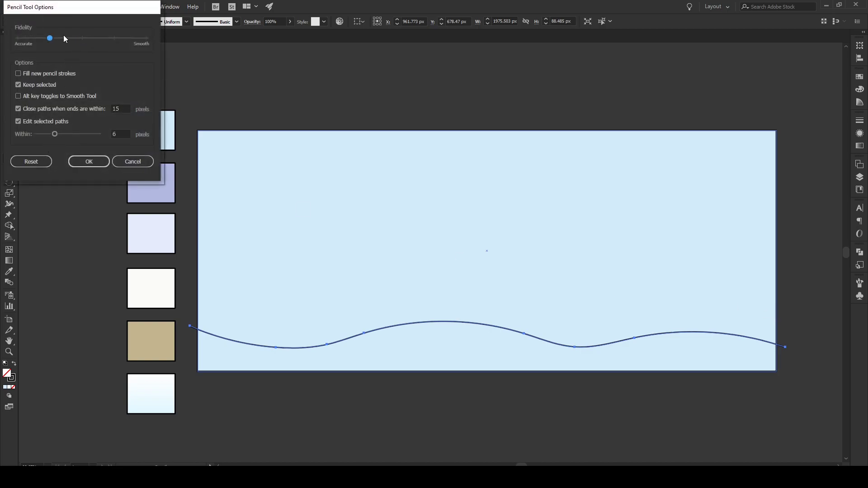
{"action": "left_click", "coordinate": [89, 162]}
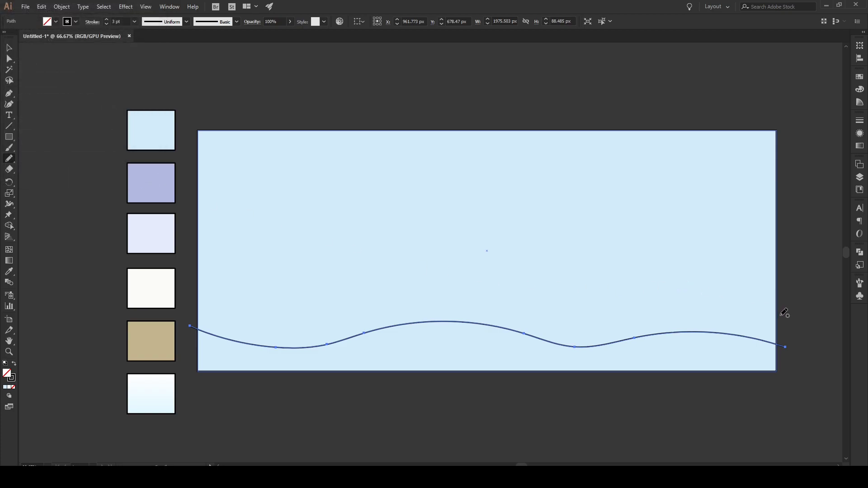
{"action": "mouse_move", "coordinate": [780, 317]}
{"action": "left_mouse_down"}
{"action": "mouse_move", "coordinate": [500, 292]}
{"action": "mouse_move", "coordinate": [454, 301]}
{"action": "mouse_move", "coordinate": [395, 291]}
{"action": "mouse_move", "coordinate": [238, 296]}
{"action": "mouse_move", "coordinate": [191, 273]}
{"action": "left_mouse_up"}
{"action": "key", "text": "v"}
{"action": "left_click", "coordinate": [765, 286]}
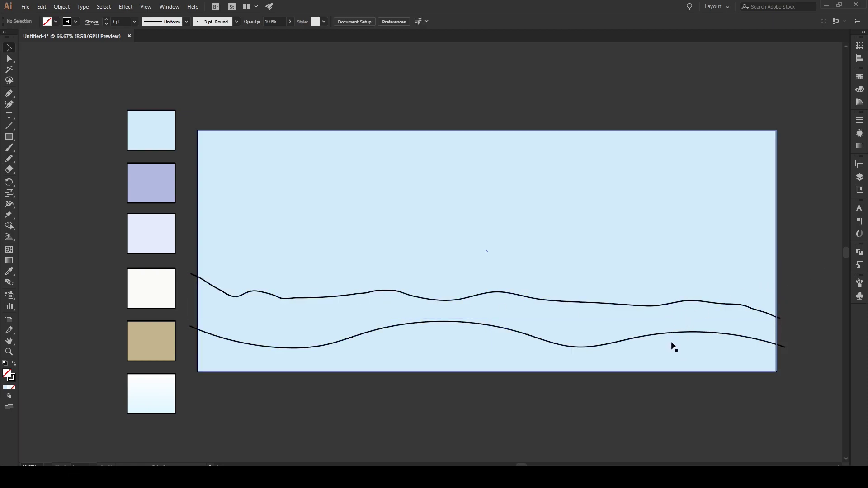
Set the Pencil fidelity to the most accurate level and draw jagged cliff edges down both sides of the artboard to the upper wavy line
{"action": "double_click", "coordinate": [11, 161]}
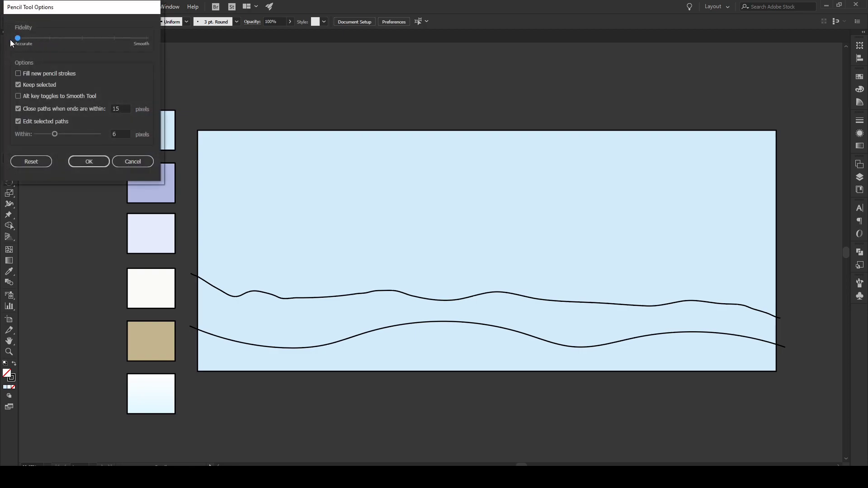
{"action": "left_click", "coordinate": [81, 164]}
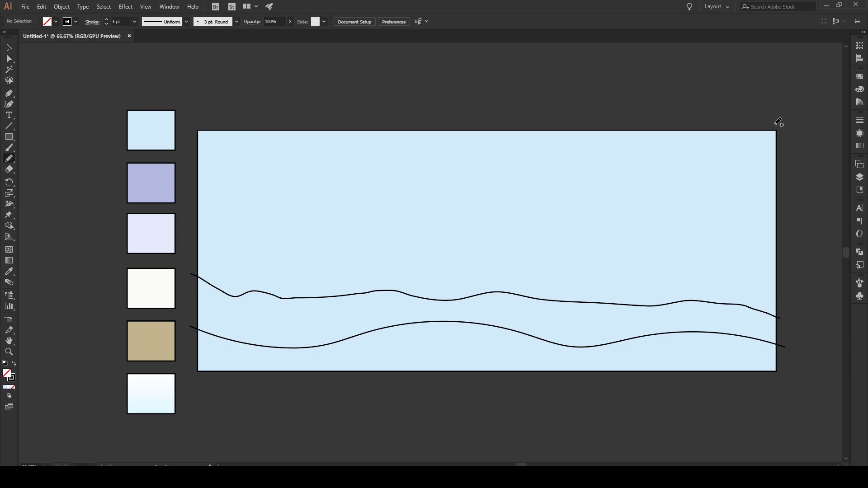
{"action": "mouse_move", "coordinate": [771, 124]}
{"action": "left_mouse_down"}
{"action": "mouse_move", "coordinate": [747, 216]}
{"action": "mouse_move", "coordinate": [687, 309]}
{"action": "left_mouse_up"}
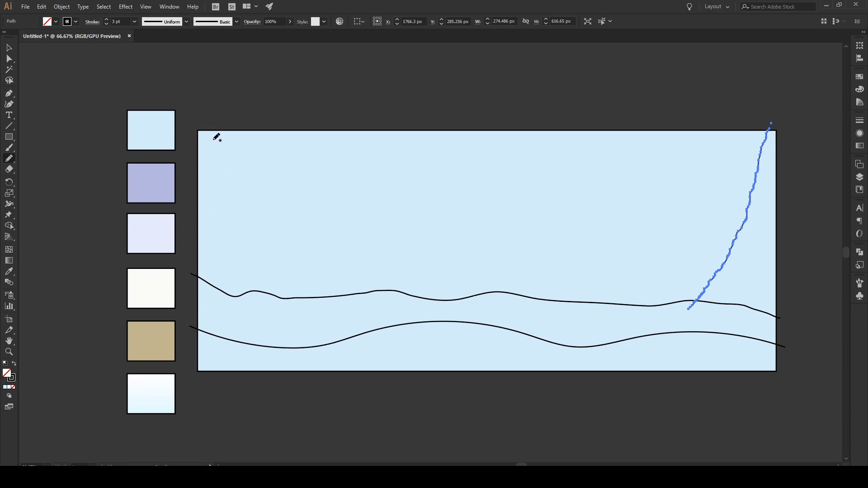
{"action": "mouse_move", "coordinate": [206, 122]}
{"action": "left_mouse_down"}
{"action": "mouse_move", "coordinate": [251, 276]}
{"action": "mouse_move", "coordinate": [270, 308]}
{"action": "left_mouse_up"}
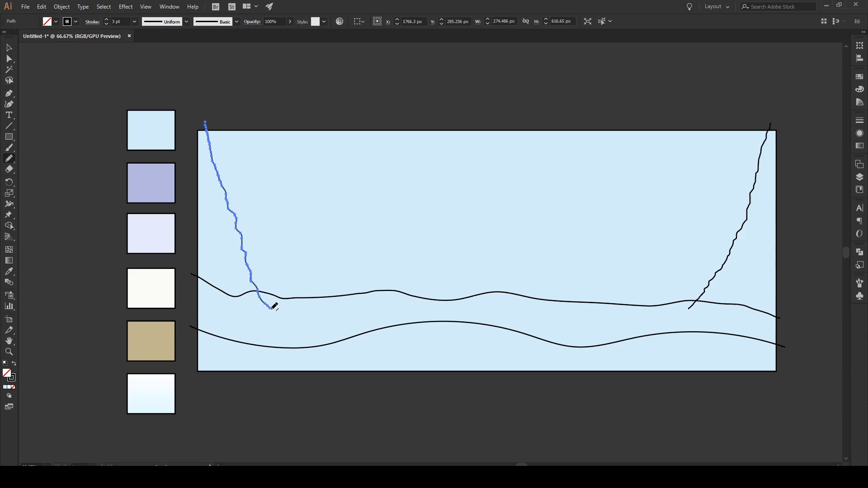
{"action": "key", "text": "v"}
{"action": "left_click", "coordinate": [347, 107]}
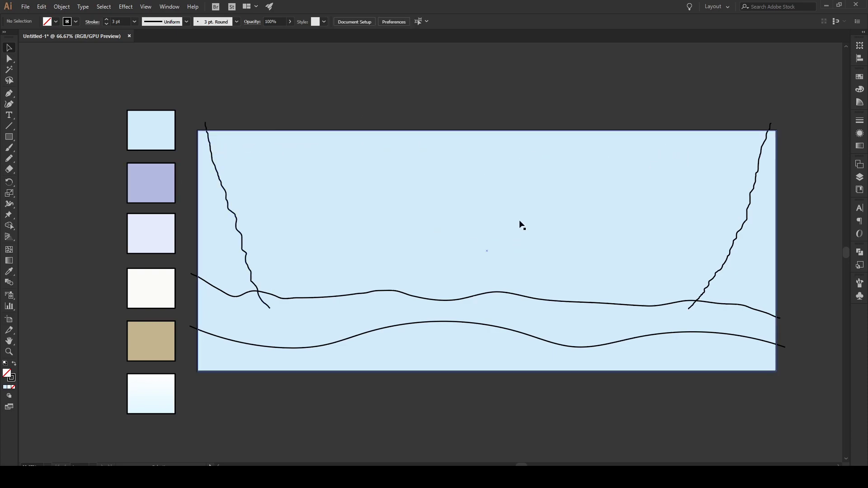
With the Pencil at its most accurate fidelity, draw a jagged mountain ridge about 1822 px wide and 151 px high between the two cliffs
{"action": "key", "text": "n"}
{"action": "double_click", "coordinate": [11, 159]}
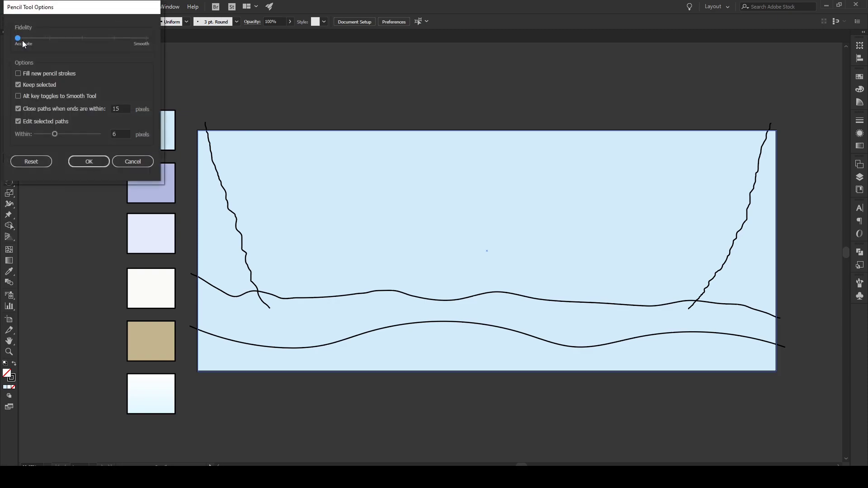
{"action": "left_click", "coordinate": [89, 162]}
{"action": "scroll", "coordinate": [530, 201], "scroll_direction": "up", "scroll_amount": 1}
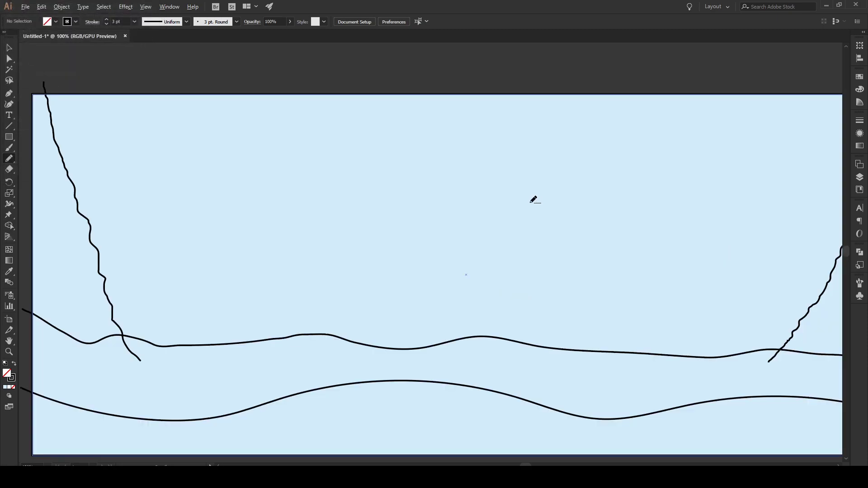
{"action": "scroll", "coordinate": [534, 200], "scroll_direction": "down", "scroll_amount": 1}
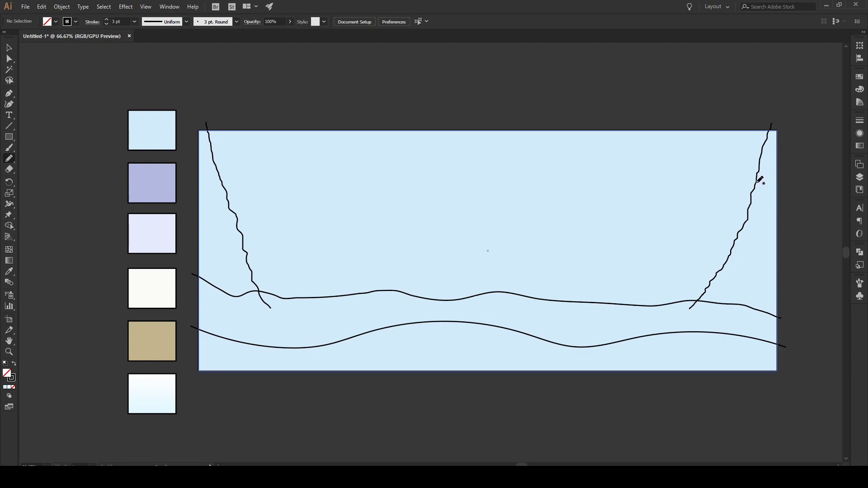
{"action": "mouse_move", "coordinate": [754, 180]}
{"action": "left_mouse_down"}
{"action": "mouse_move", "coordinate": [723, 163]}
{"action": "mouse_move", "coordinate": [684, 178]}
{"action": "mouse_move", "coordinate": [643, 148]}
{"action": "mouse_move", "coordinate": [610, 176]}
{"action": "mouse_move", "coordinate": [568, 172]}
{"action": "mouse_move", "coordinate": [534, 152]}
{"action": "mouse_move", "coordinate": [505, 156]}
{"action": "mouse_move", "coordinate": [482, 136]}
{"action": "mouse_move", "coordinate": [454, 158]}
{"action": "mouse_move", "coordinate": [421, 166]}
{"action": "mouse_move", "coordinate": [360, 145]}
{"action": "mouse_move", "coordinate": [320, 180]}
{"action": "mouse_move", "coordinate": [292, 176]}
{"action": "mouse_move", "coordinate": [263, 147]}
{"action": "mouse_move", "coordinate": [215, 165]}
{"action": "left_mouse_up"}
{"action": "key", "text": "ctrl+shift+a"}
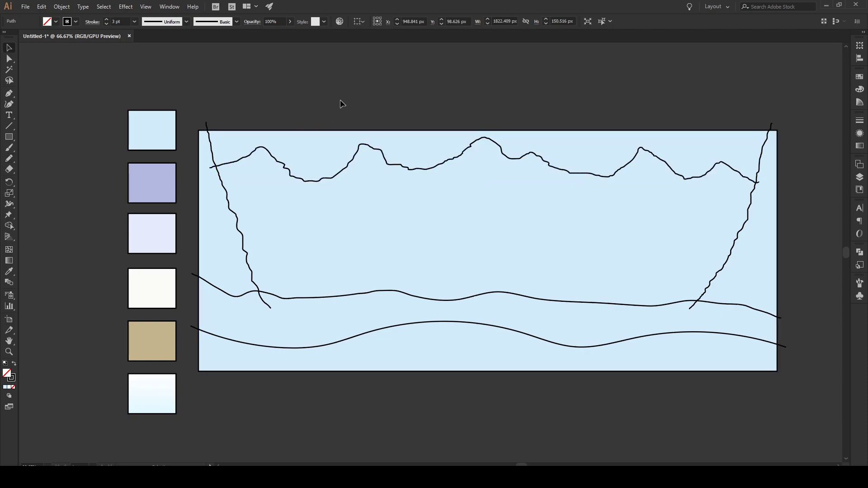
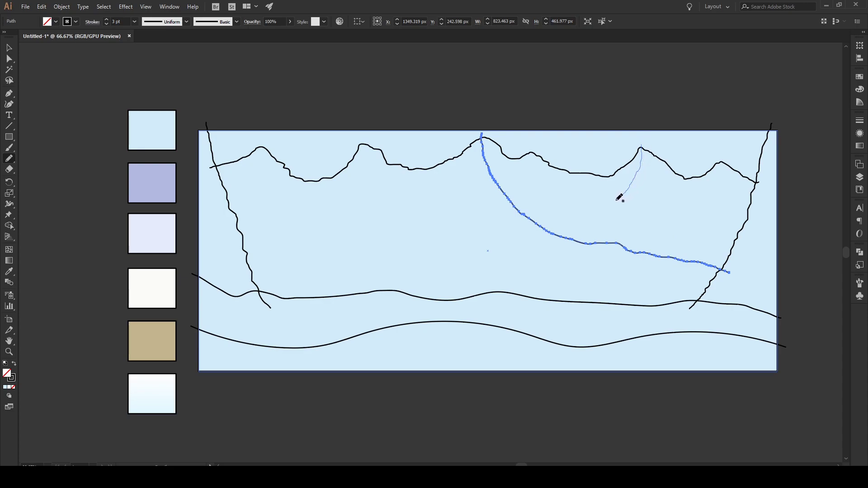
Draw jagged slope lines down from the central and tall right-hand peaks, plus short contour lines beneath the smaller peaks along the ridge
{"action": "left_click_drag", "start_coordinate": [595, 221], "coordinate": [551, 243]}
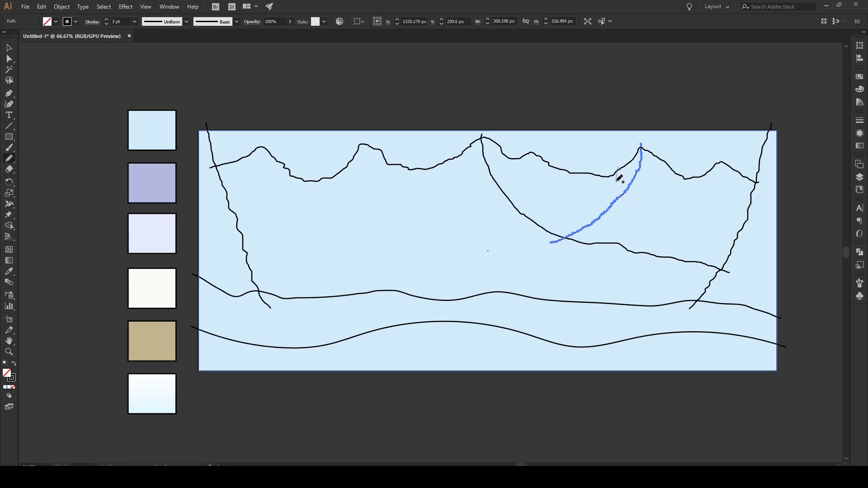
{"action": "left_click_drag", "start_coordinate": [617, 186], "coordinate": [624, 203]}
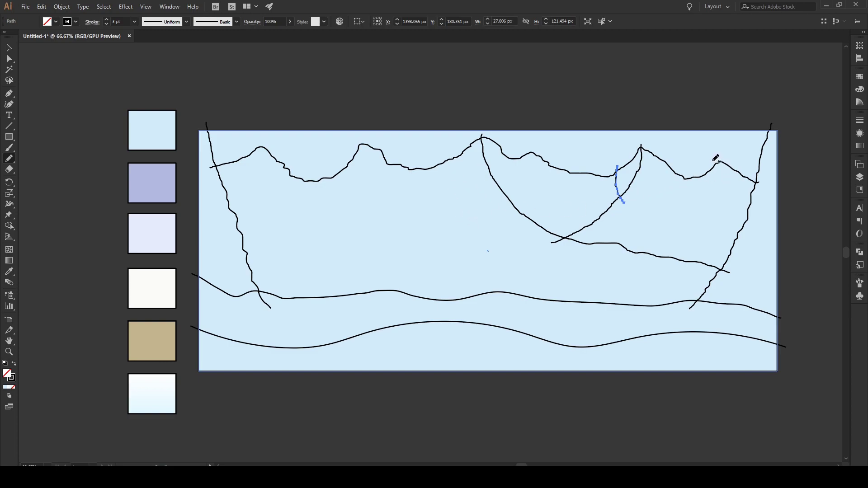
{"action": "left_click_drag", "start_coordinate": [716, 165], "coordinate": [759, 192]}
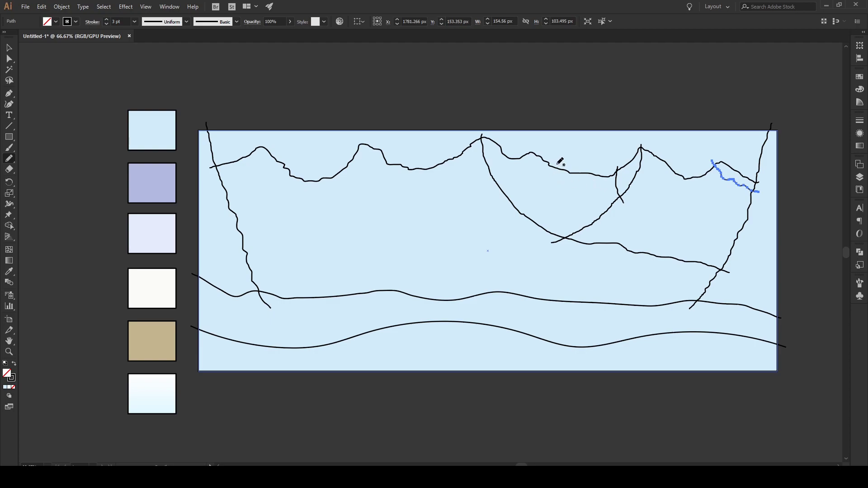
{"action": "mouse_move", "coordinate": [555, 164]}
{"action": "left_mouse_down"}
{"action": "mouse_move", "coordinate": [535, 166]}
{"action": "mouse_move", "coordinate": [510, 153]}
{"action": "left_mouse_up"}
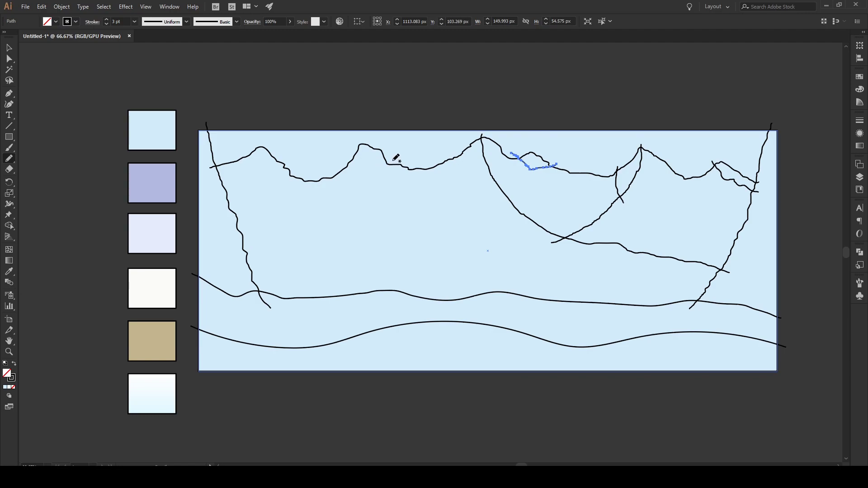
{"action": "left_click_drag", "start_coordinate": [396, 159], "coordinate": [325, 174]}
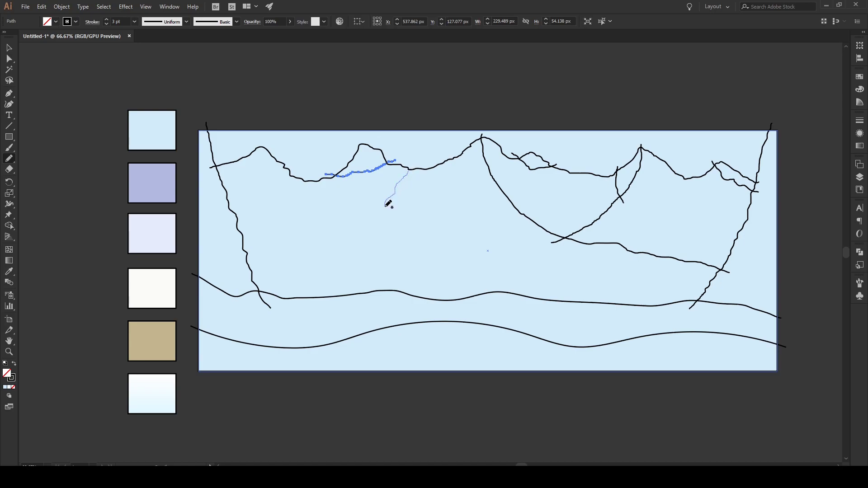
Draw a jagged slope from the ridge dip before the central peak down to the upper wavy line, with a branch about 73 × 144 px
{"action": "mouse_move", "coordinate": [385, 210]}
{"action": "left_mouse_down"}
{"action": "mouse_move", "coordinate": [412, 257]}
{"action": "mouse_move", "coordinate": [470, 306]}
{"action": "left_mouse_up"}
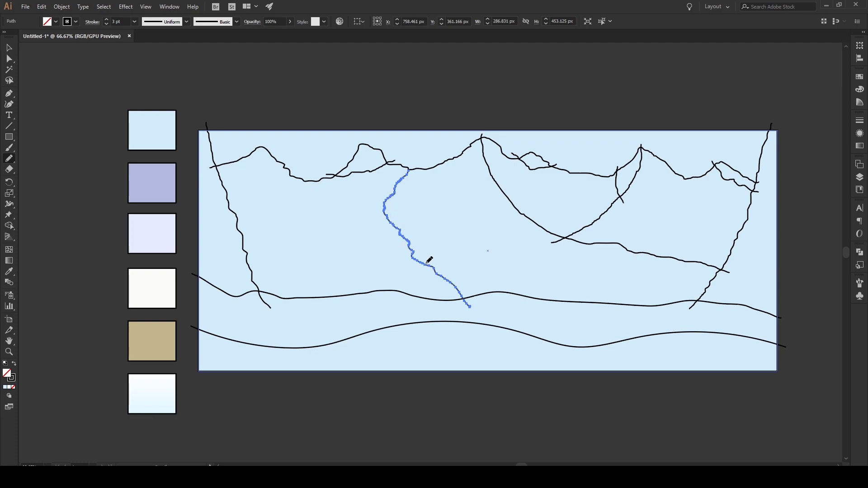
{"action": "left_click", "coordinate": [437, 254], "text": "ctrl"}
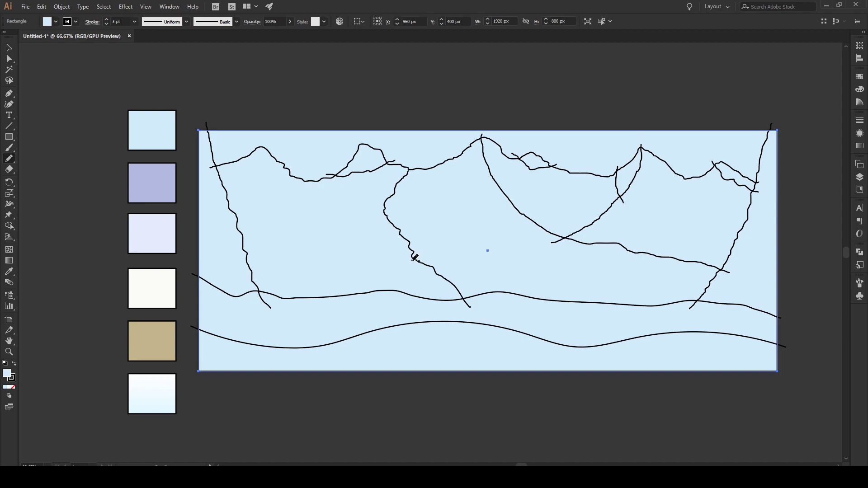
{"action": "left_click_drag", "start_coordinate": [401, 285], "coordinate": [392, 300]}
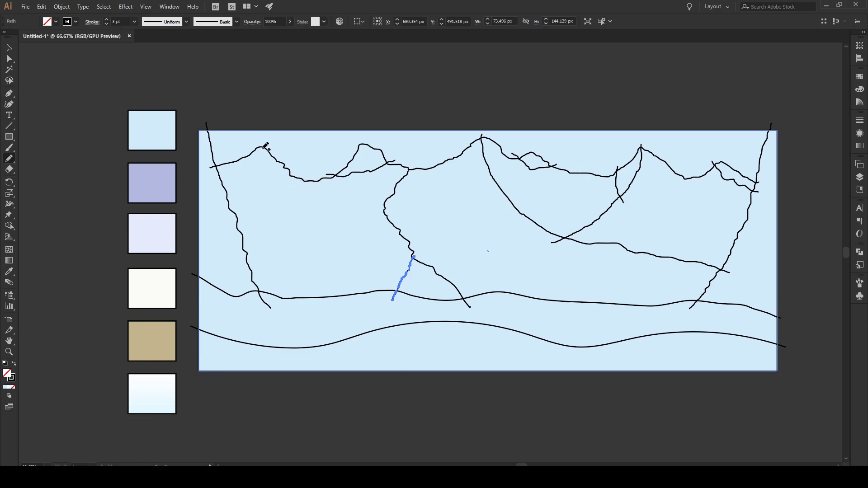
Draw a slope line from the leftmost peak across the left cliff, and a small mountain about 331 × 185 px on the upper wavy line
{"action": "left_click_drag", "start_coordinate": [257, 171], "coordinate": [216, 217]}
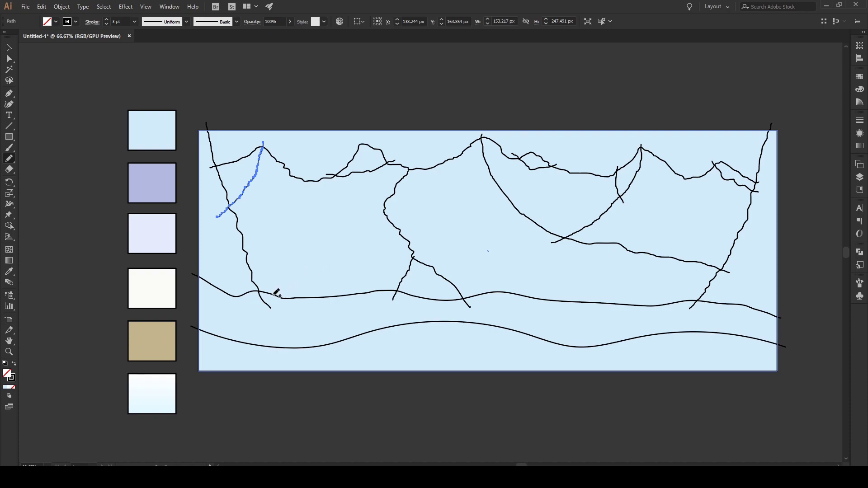
{"action": "mouse_move", "coordinate": [278, 291]}
{"action": "left_mouse_down"}
{"action": "mouse_move", "coordinate": [294, 261]}
{"action": "mouse_move", "coordinate": [315, 246]}
{"action": "left_mouse_up"}
{"action": "left_click_drag", "start_coordinate": [342, 267], "coordinate": [373, 298]}
{"action": "key", "text": "v"}
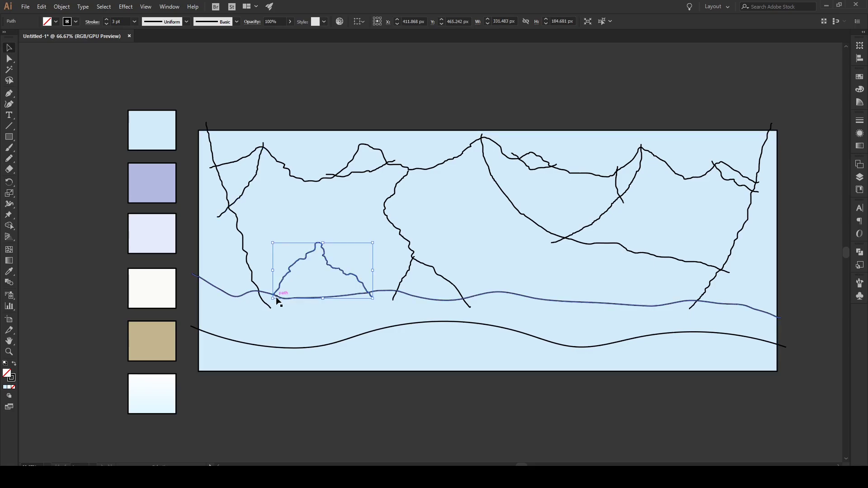
Move the upper endpoint of the long jagged slope left of the central peak so that it crosses the mountain ridge line
{"action": "scroll", "coordinate": [273, 298], "scroll_direction": "up", "scroll_amount": 5}
{"action": "scroll", "coordinate": [271, 285], "scroll_direction": "down", "scroll_amount": 6}
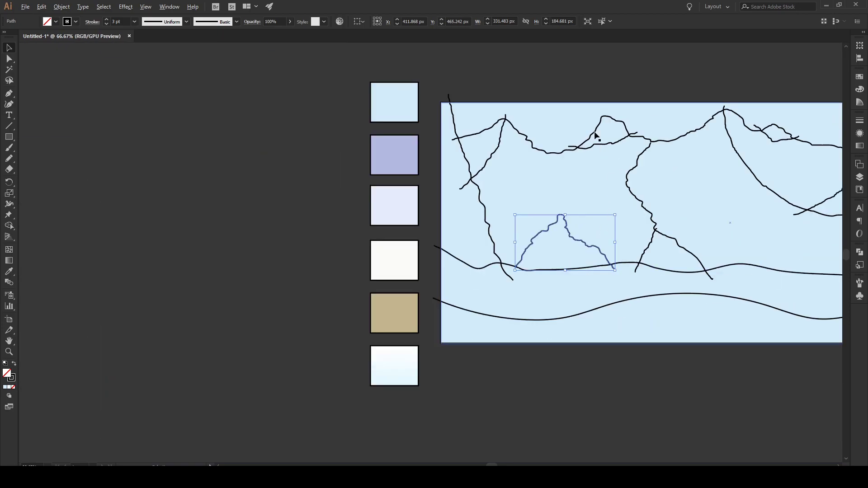
{"action": "scroll", "coordinate": [665, 134], "scroll_direction": "up", "scroll_amount": 8}
{"action": "key", "text": "a"}
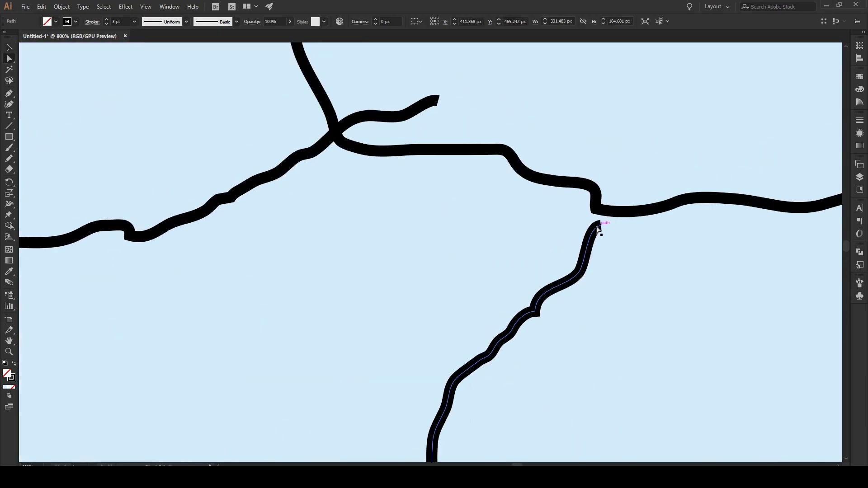
{"action": "left_click_drag", "start_coordinate": [601, 230], "coordinate": [615, 180]}
{"action": "scroll", "coordinate": [615, 141], "scroll_direction": "down", "scroll_amount": 5}
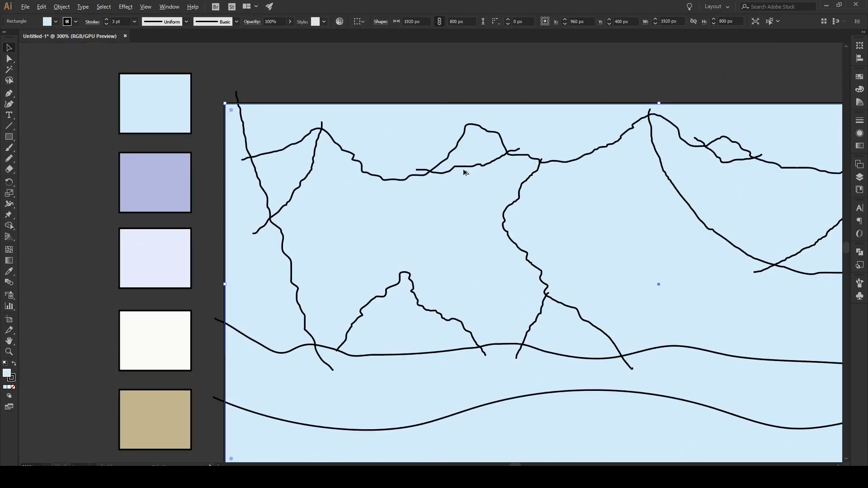
{"action": "key", "text": "v"}
{"action": "scroll", "coordinate": [743, 213], "scroll_direction": "down", "scroll_amount": 1}
{"action": "scroll", "coordinate": [717, 204], "scroll_direction": "up", "scroll_amount": 1}
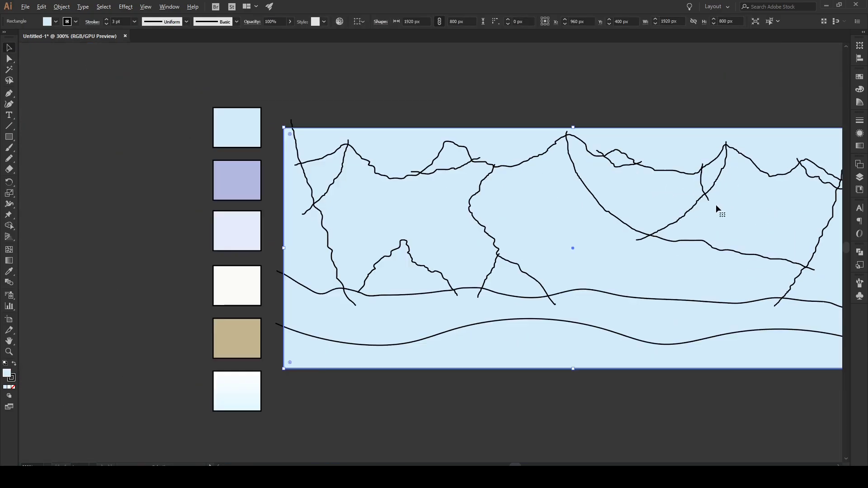
Draw two closed irregular patches along the slope right of the central peak, about 80 × 124 px and 67 × 51 px, with the Pencil tool
{"action": "key", "text": "n"}
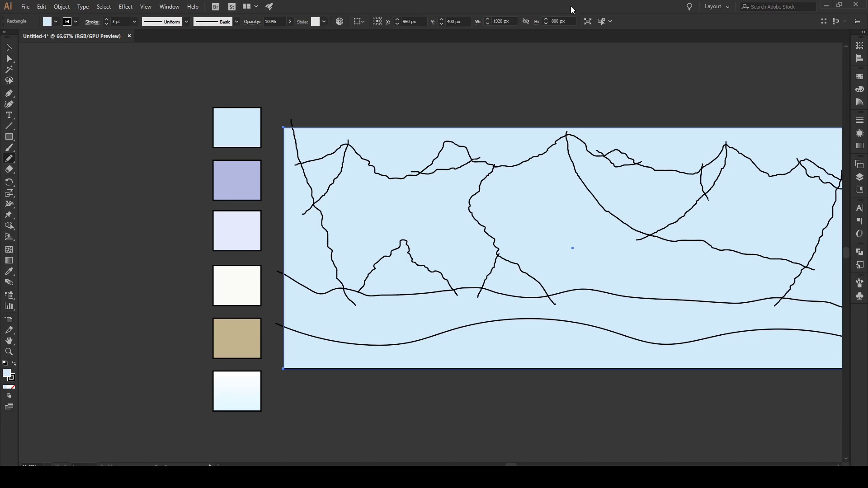
{"action": "scroll", "coordinate": [741, 210], "scroll_direction": "up", "scroll_amount": 1}
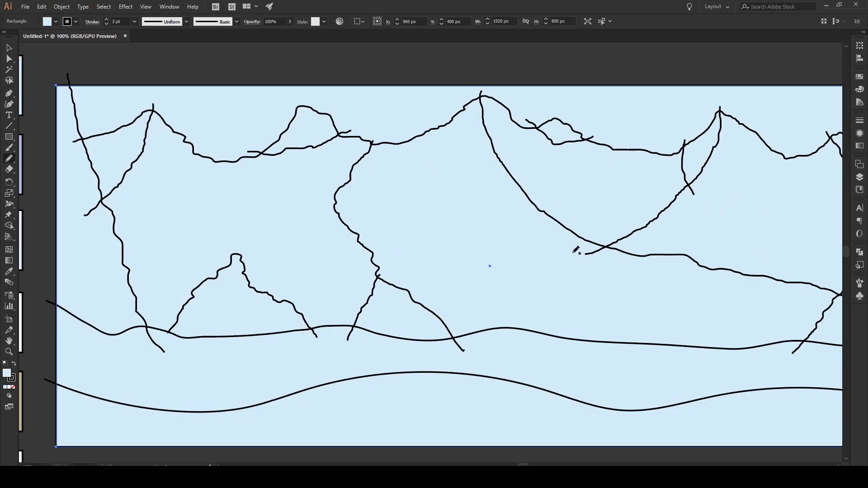
{"action": "mouse_move", "coordinate": [496, 131]}
{"action": "left_mouse_down"}
{"action": "mouse_move", "coordinate": [528, 180]}
{"action": "mouse_move", "coordinate": [517, 158]}
{"action": "mouse_move", "coordinate": [530, 156]}
{"action": "mouse_move", "coordinate": [498, 126]}
{"action": "left_mouse_up"}
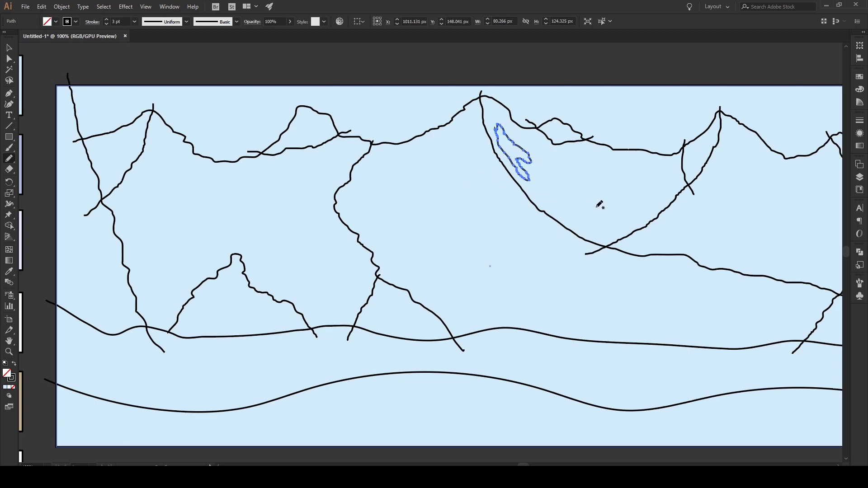
{"action": "mouse_move", "coordinate": [528, 189]}
{"action": "left_mouse_down"}
{"action": "mouse_move", "coordinate": [548, 207]}
{"action": "mouse_move", "coordinate": [557, 199]}
{"action": "mouse_move", "coordinate": [528, 188]}
{"action": "left_mouse_up"}
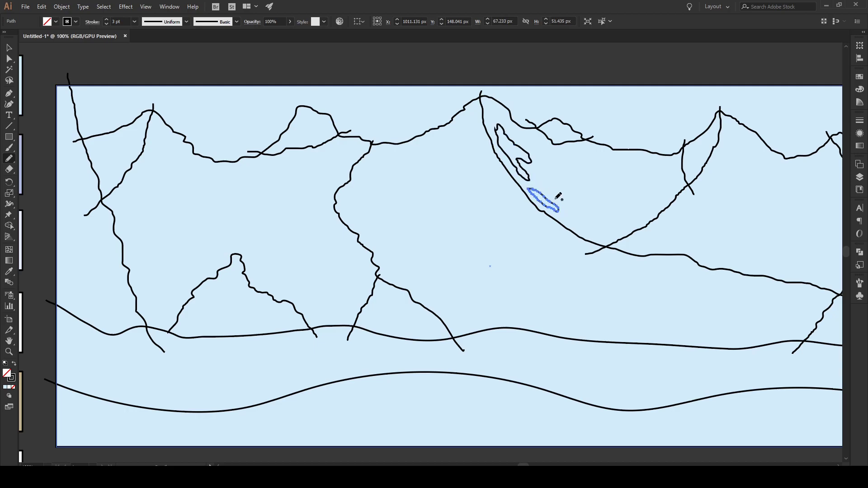
{"action": "scroll", "coordinate": [393, 211], "scroll_direction": "down", "scroll_amount": 1, "text": "alt"}
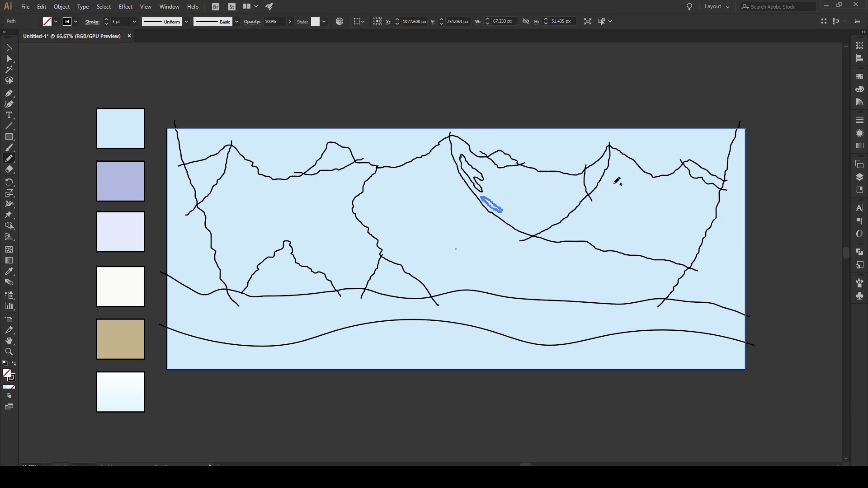
{"action": "scroll", "coordinate": [615, 184], "scroll_direction": "up", "scroll_amount": 1, "text": "alt"}
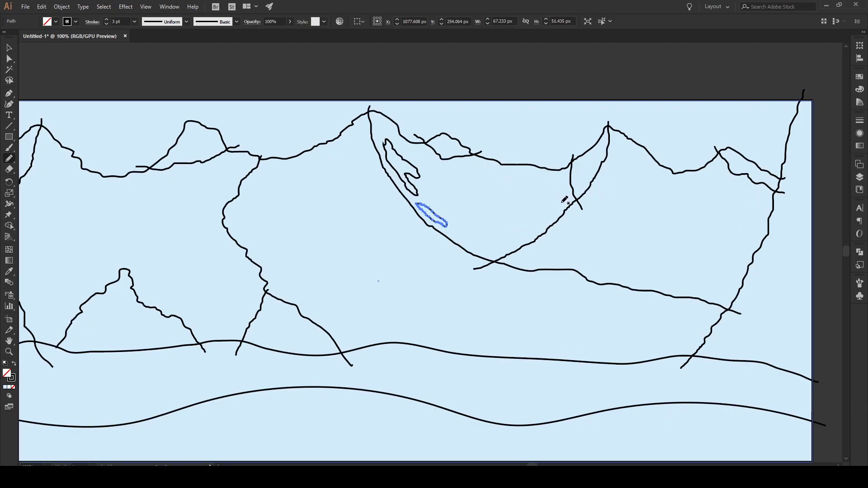
{"action": "mouse_move", "coordinate": [560, 201]}
{"action": "left_mouse_down"}
{"action": "mouse_move", "coordinate": [551, 216]}
{"action": "mouse_move", "coordinate": [566, 199]}
{"action": "left_mouse_up"}
{"action": "key", "text": "ctrl+shift+a"}
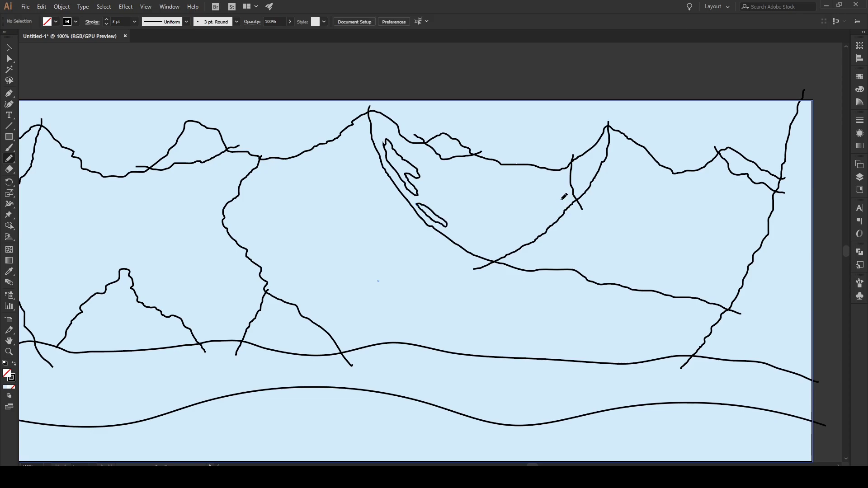
{"action": "key", "text": "ctrl+minus"}
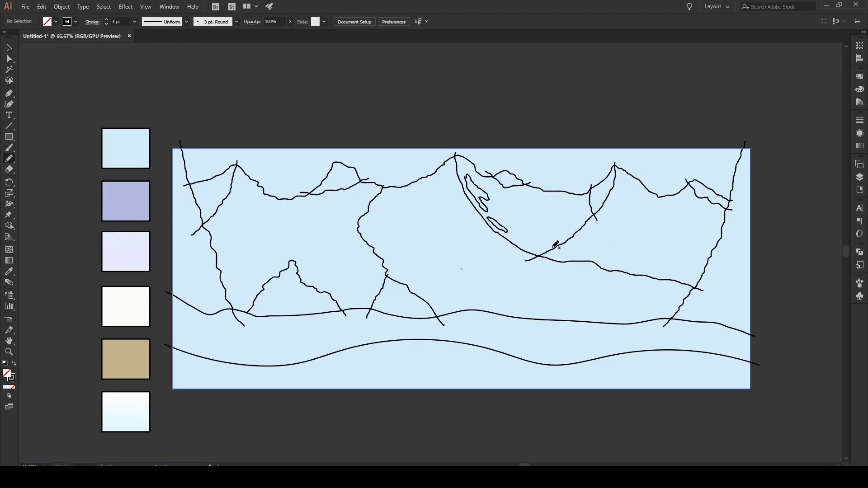
Draw a contour about 93 × 73 px under the slope branch left of centre, and a closed patch about 29 × 88 px beside the main slope
{"action": "scroll", "coordinate": [396, 301], "scroll_direction": "up", "scroll_amount": 3, "text": "alt"}
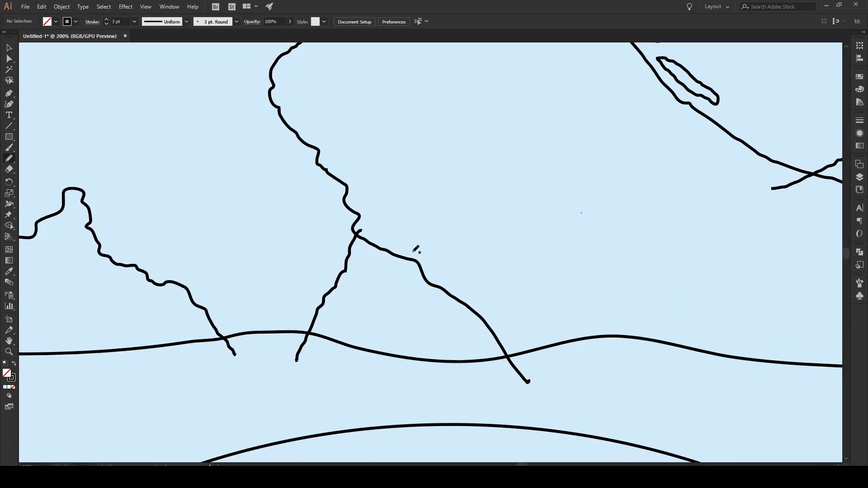
{"action": "mouse_move", "coordinate": [411, 252]}
{"action": "left_mouse_down"}
{"action": "mouse_move", "coordinate": [422, 300]}
{"action": "mouse_move", "coordinate": [495, 316]}
{"action": "left_mouse_up"}
{"action": "key", "text": "ctrl+minus"}
{"action": "scroll", "coordinate": [555, 316], "scroll_direction": "down", "scroll_amount": 1}
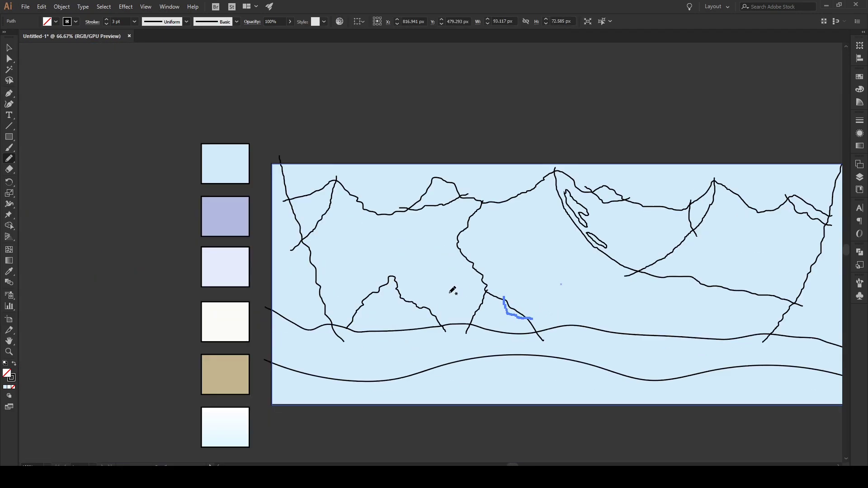
{"action": "scroll", "coordinate": [368, 264], "scroll_direction": "up", "scroll_amount": 1}
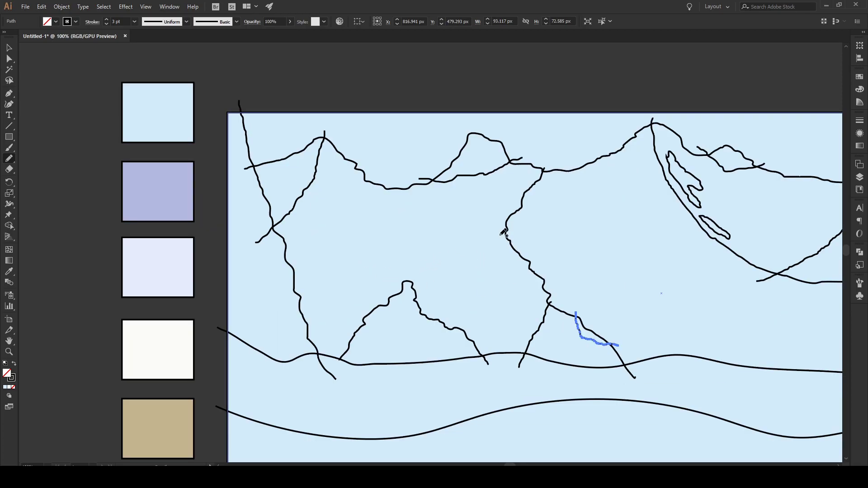
{"action": "mouse_move", "coordinate": [501, 235]}
{"action": "left_mouse_down"}
{"action": "mouse_move", "coordinate": [495, 273]}
{"action": "mouse_move", "coordinate": [508, 244]}
{"action": "mouse_move", "coordinate": [501, 236]}
{"action": "left_mouse_up"}
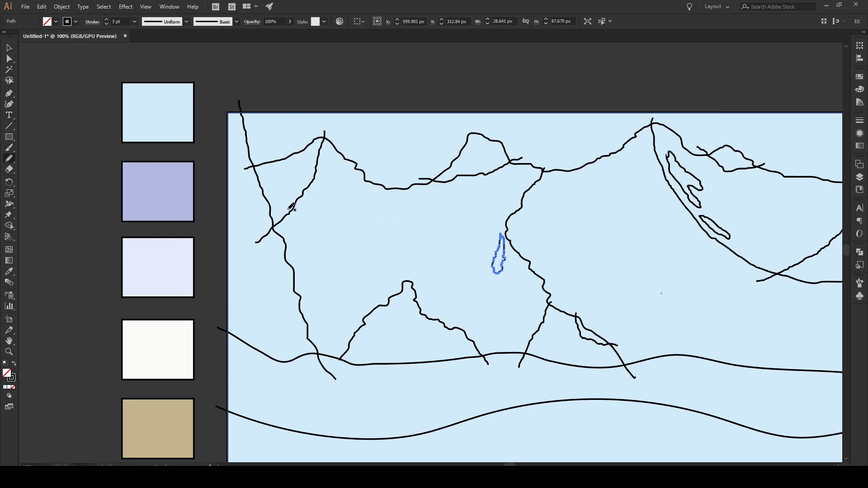
Add a short contour on the leftmost peak's slope and a small peak about 116 × 88 px behind the ridge's left end
{"action": "scroll", "coordinate": [294, 201], "scroll_direction": "up", "scroll_amount": 2}
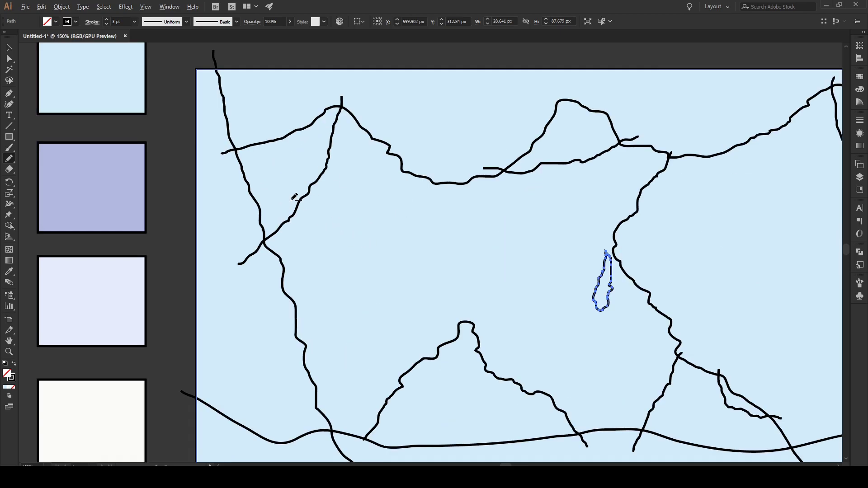
{"action": "mouse_move", "coordinate": [300, 220]}
{"action": "left_mouse_down"}
{"action": "mouse_move", "coordinate": [311, 177]}
{"action": "mouse_move", "coordinate": [346, 167]}
{"action": "mouse_move", "coordinate": [277, 145]}
{"action": "mouse_move", "coordinate": [229, 87]}
{"action": "mouse_move", "coordinate": [214, 84]}
{"action": "mouse_move", "coordinate": [191, 101]}
{"action": "left_mouse_up"}
{"action": "scroll", "coordinate": [284, 113], "scroll_direction": "up", "scroll_amount": 1}
{"action": "scroll", "coordinate": [190, 198], "scroll_direction": "down", "scroll_amount": 1}
{"action": "scroll", "coordinate": [252, 222], "scroll_direction": "down", "scroll_amount": 2}
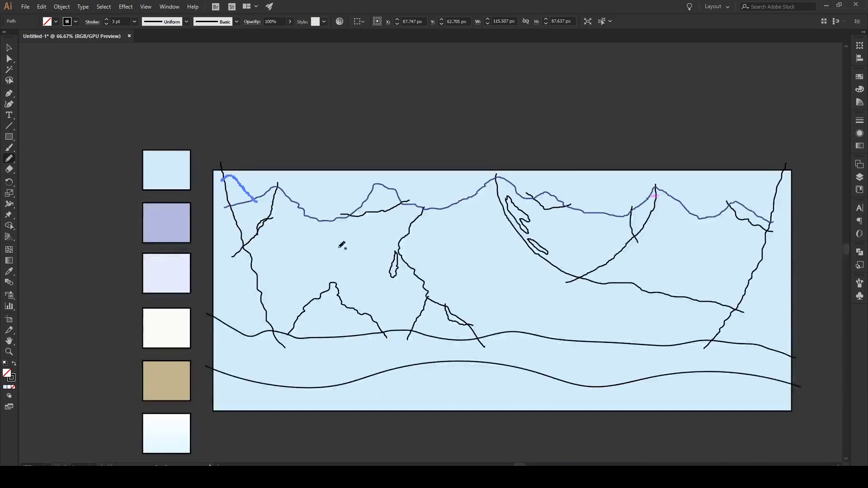
Draw a narrow closed patch about 11 × 53 px beside the existing patch on the slope left of centre
{"action": "scroll", "coordinate": [401, 291], "scroll_direction": "up", "scroll_amount": 1}
{"action": "mouse_move", "coordinate": [407, 260]}
{"action": "left_mouse_down"}
{"action": "mouse_move", "coordinate": [409, 285]}
{"action": "mouse_move", "coordinate": [408, 261]}
{"action": "left_mouse_up"}
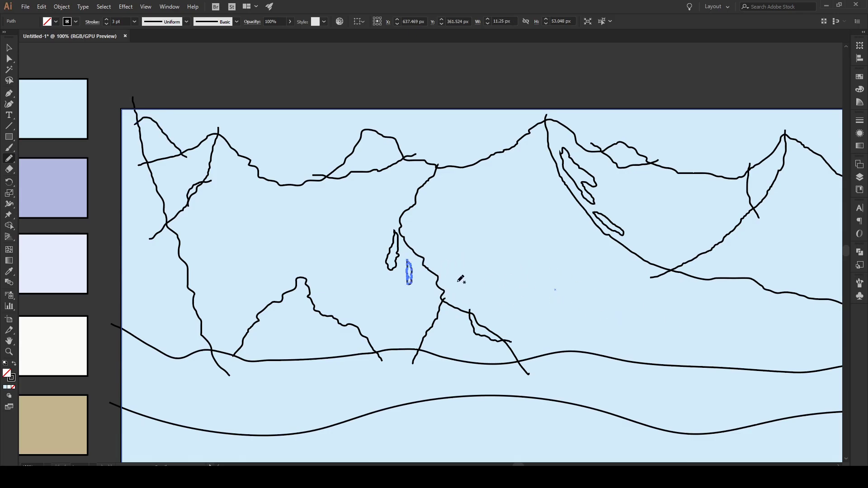
{"action": "scroll", "coordinate": [478, 286], "scroll_direction": "down", "scroll_amount": 1}
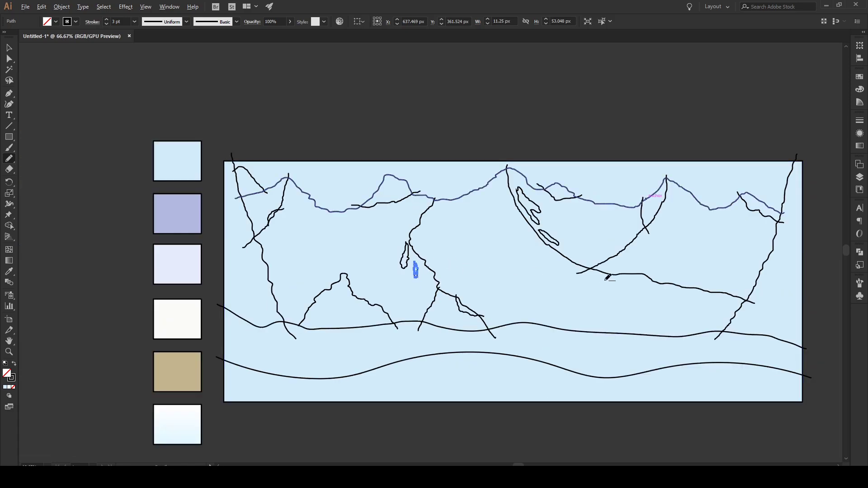
Draw a jagged line about 256 × 84 px from the dip right of the tall right-hand peak across to its slope contours
{"action": "scroll", "coordinate": [696, 268], "scroll_direction": "up", "scroll_amount": 1}
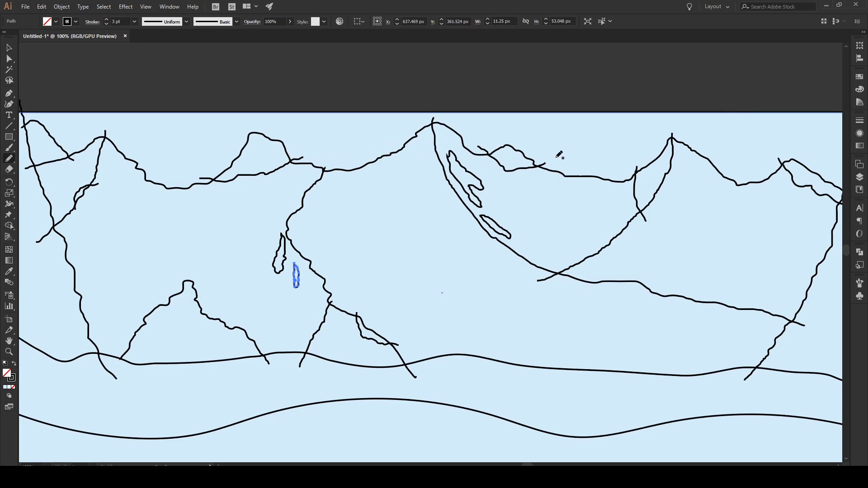
{"action": "scroll", "coordinate": [787, 183], "scroll_direction": "down", "scroll_amount": 2}
{"action": "scroll", "coordinate": [820, 180], "scroll_direction": "up", "scroll_amount": 3}
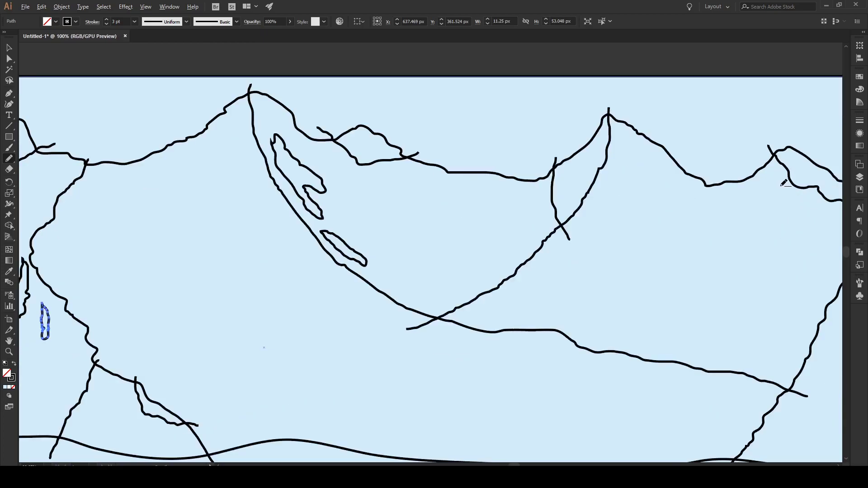
{"action": "scroll", "coordinate": [763, 177], "scroll_direction": "down", "scroll_amount": 1}
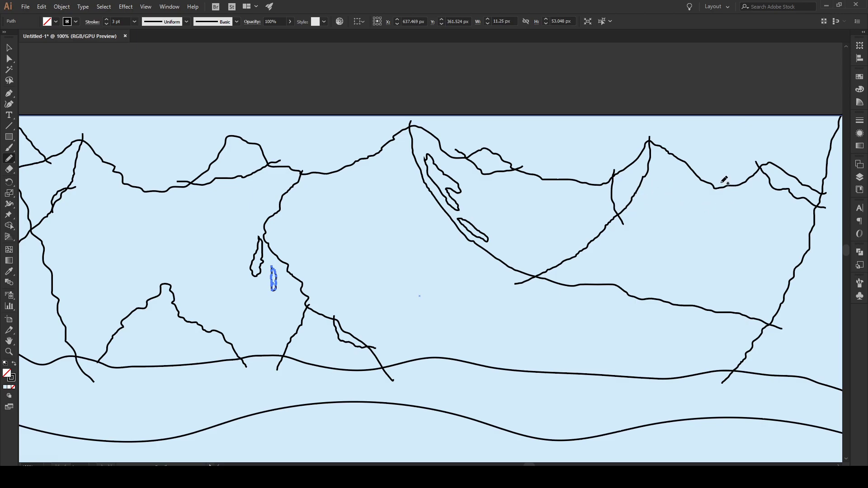
{"action": "mouse_move", "coordinate": [719, 184]}
{"action": "left_mouse_down"}
{"action": "mouse_move", "coordinate": [689, 209]}
{"action": "mouse_move", "coordinate": [604, 218]}
{"action": "left_mouse_up"}
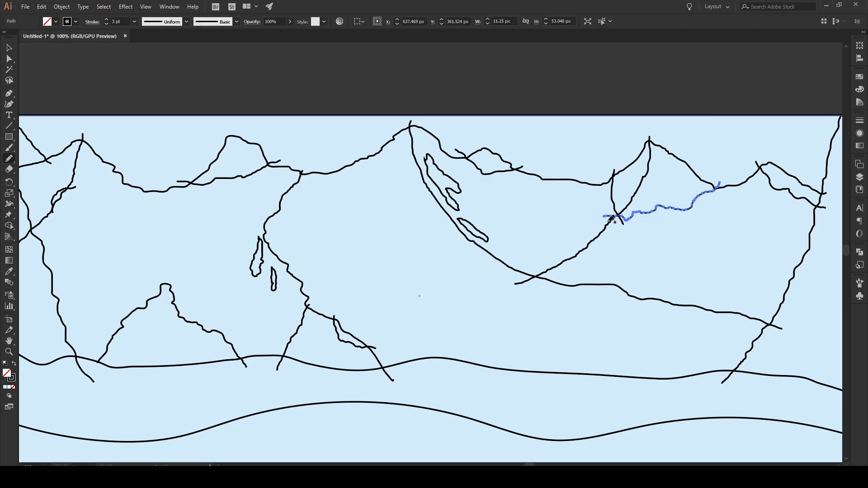
{"action": "key", "text": "v"}
{"action": "left_click", "coordinate": [699, 104]}
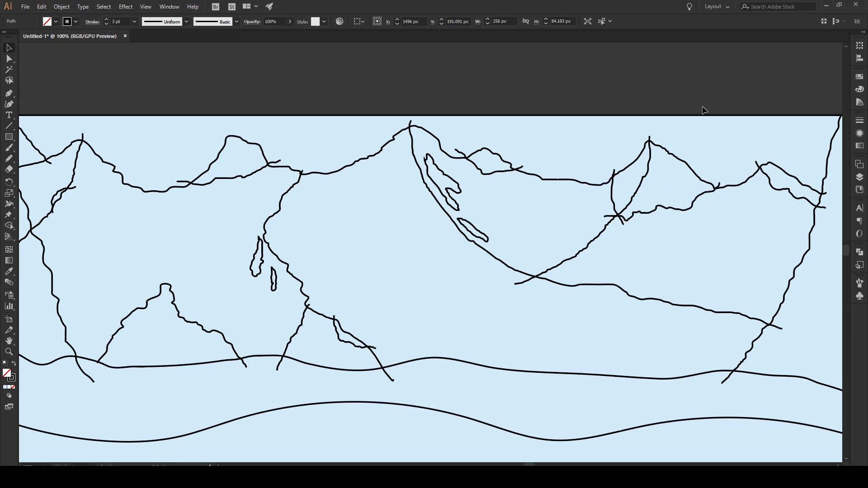
Draw three rock outlines on the lower wavy line: about 128 × 57 px on the left, one mid-line, and about 104 × 32 px on the right
{"action": "scroll", "coordinate": [717, 144], "scroll_direction": "down", "scroll_amount": 1}
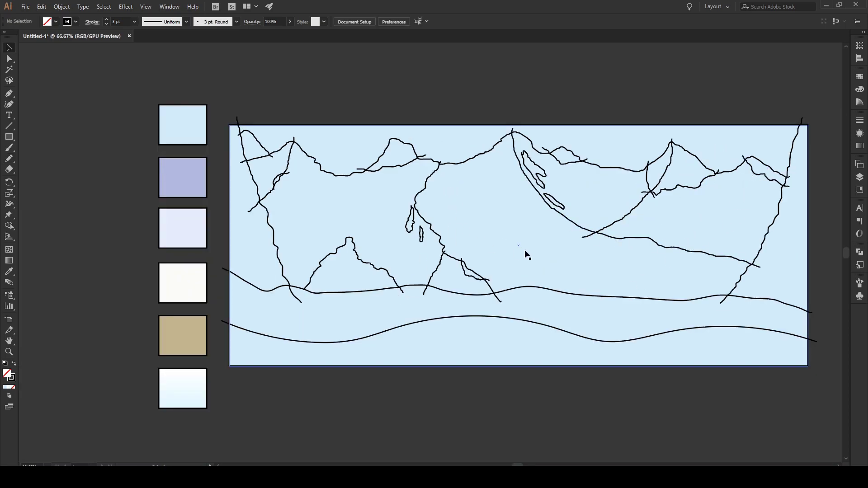
{"action": "key", "text": "n"}
{"action": "scroll", "coordinate": [250, 333], "scroll_direction": "up", "scroll_amount": 3}
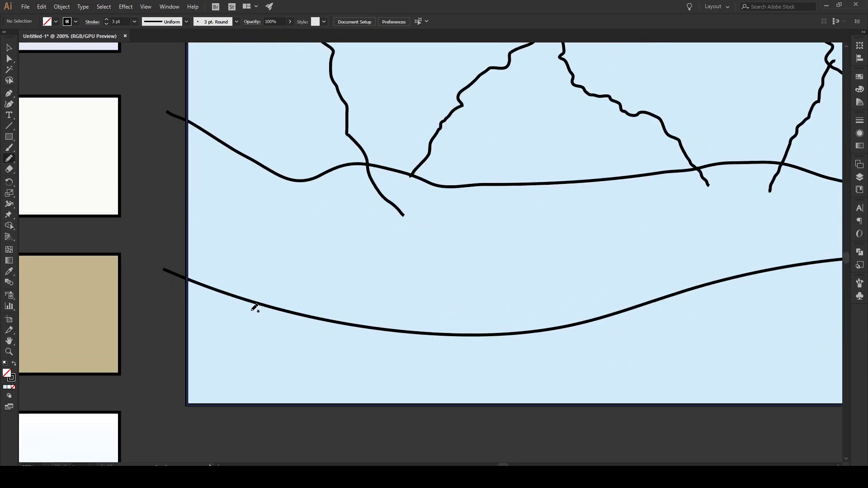
{"action": "mouse_move", "coordinate": [253, 310]}
{"action": "left_mouse_down"}
{"action": "mouse_move", "coordinate": [286, 289]}
{"action": "mouse_move", "coordinate": [316, 289]}
{"action": "mouse_move", "coordinate": [365, 336]}
{"action": "left_mouse_up"}
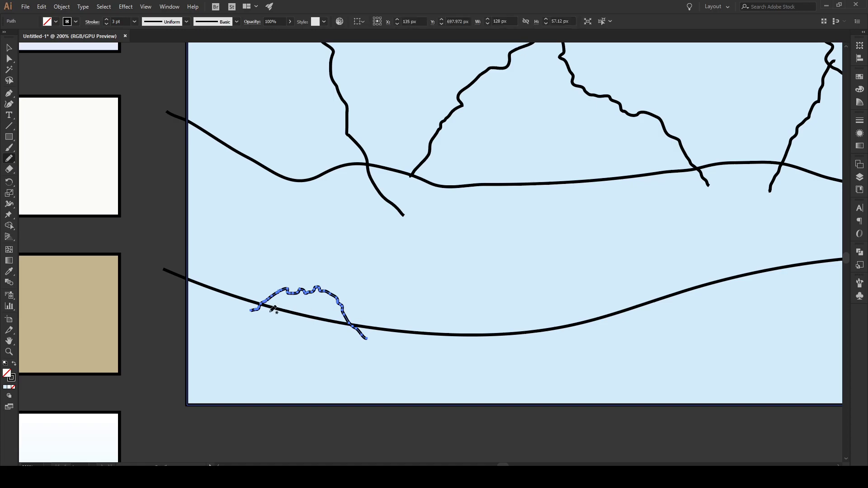
{"action": "key", "text": "ctrl+minus"}
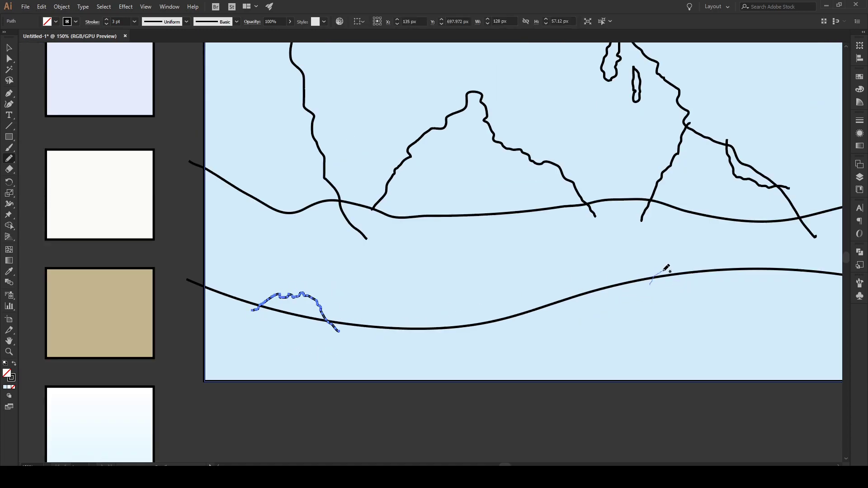
{"action": "mouse_move", "coordinate": [668, 263]}
{"action": "left_mouse_down"}
{"action": "mouse_move", "coordinate": [720, 249]}
{"action": "mouse_move", "coordinate": [765, 281]}
{"action": "left_mouse_up"}
{"action": "scroll", "coordinate": [807, 305], "scroll_direction": "down", "scroll_amount": 3}
{"action": "scroll", "coordinate": [806, 305], "scroll_direction": "up", "scroll_amount": 3}
{"action": "mouse_move", "coordinate": [634, 290]}
{"action": "left_mouse_down"}
{"action": "mouse_move", "coordinate": [660, 269]}
{"action": "mouse_move", "coordinate": [717, 284]}
{"action": "left_mouse_up"}
Draw a jagged rock about 178 × 86 px at the artboard's right edge and a small one about 50 × 54 px at the right cliff's base
{"action": "scroll", "coordinate": [735, 217], "scroll_direction": "down", "scroll_amount": 3}
{"action": "scroll", "coordinate": [735, 218], "scroll_direction": "up", "scroll_amount": 1}
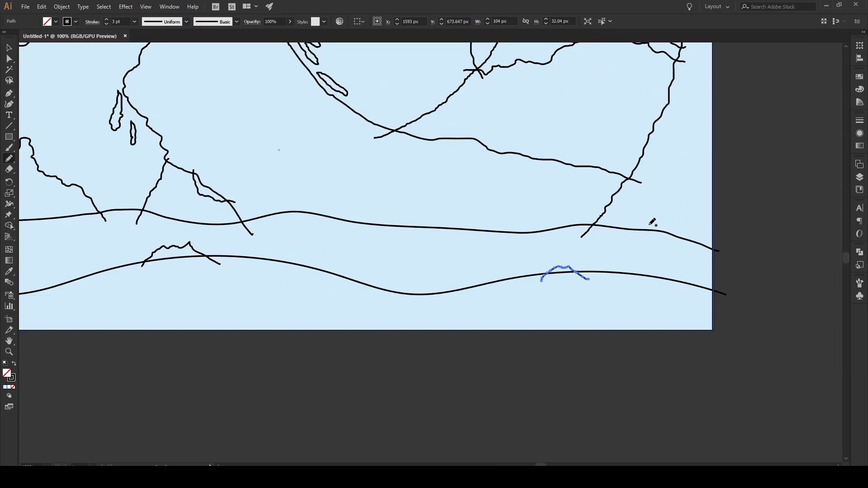
{"action": "mouse_move", "coordinate": [645, 230]}
{"action": "left_mouse_down"}
{"action": "mouse_move", "coordinate": [667, 207]}
{"action": "mouse_move", "coordinate": [719, 195]}
{"action": "left_mouse_up"}
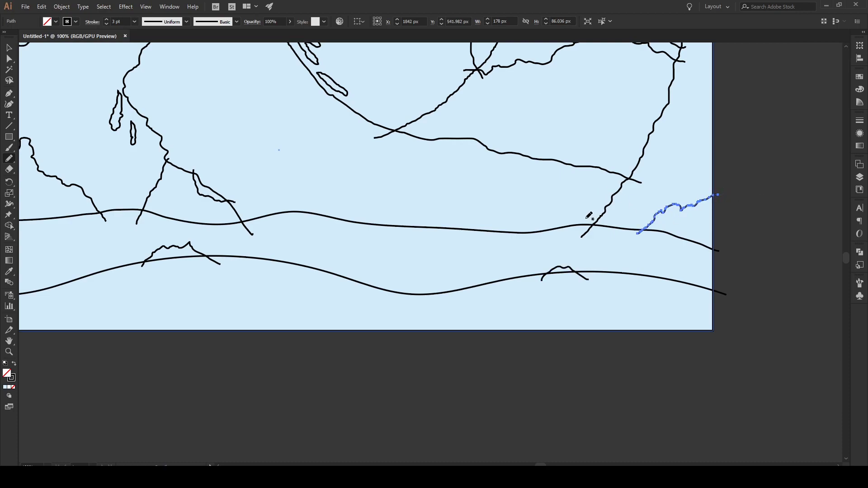
{"action": "scroll", "coordinate": [591, 217], "scroll_direction": "up", "scroll_amount": 2}
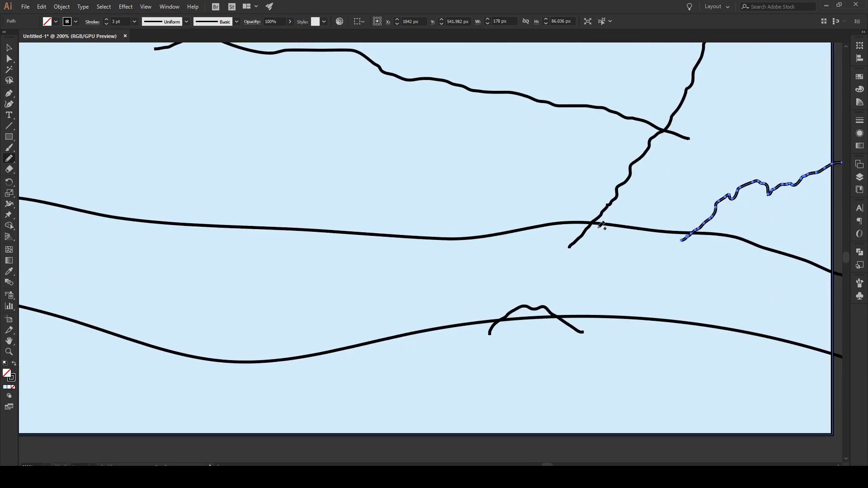
{"action": "mouse_move", "coordinate": [603, 199]}
{"action": "left_mouse_down"}
{"action": "mouse_move", "coordinate": [635, 199]}
{"action": "mouse_move", "coordinate": [652, 240]}
{"action": "left_mouse_up"}
{"action": "scroll", "coordinate": [655, 223], "scroll_direction": "down", "scroll_amount": 2}
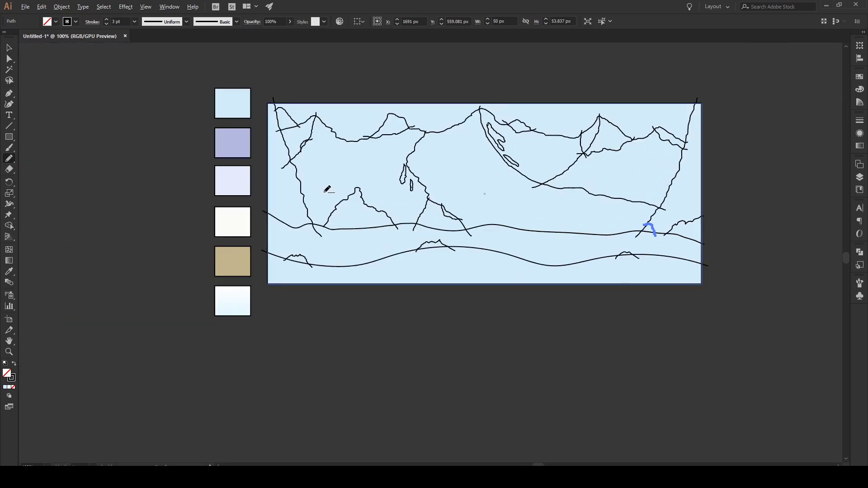
Draw a smooth slope with a short contour at the artboard's left edge, plus a jagged slope about 183 × 300 px beside them
{"action": "scroll", "coordinate": [307, 194], "scroll_direction": "up", "scroll_amount": 2}
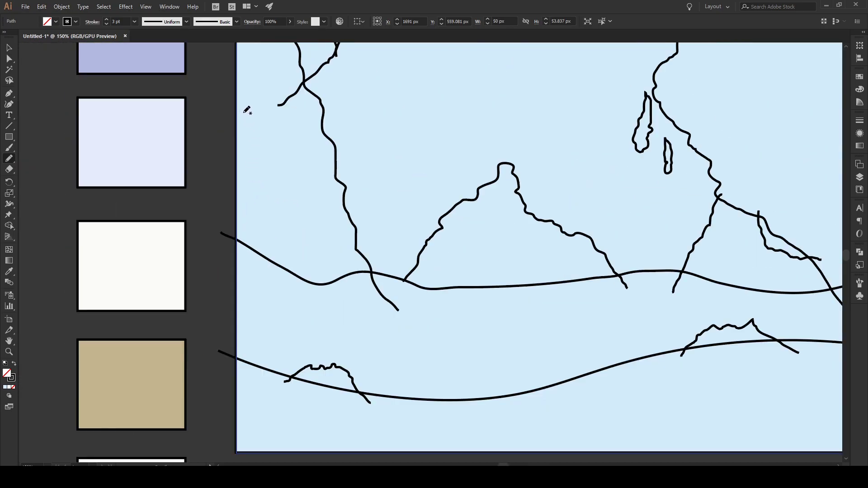
{"action": "scroll", "coordinate": [303, 236], "scroll_direction": "up", "scroll_amount": 3}
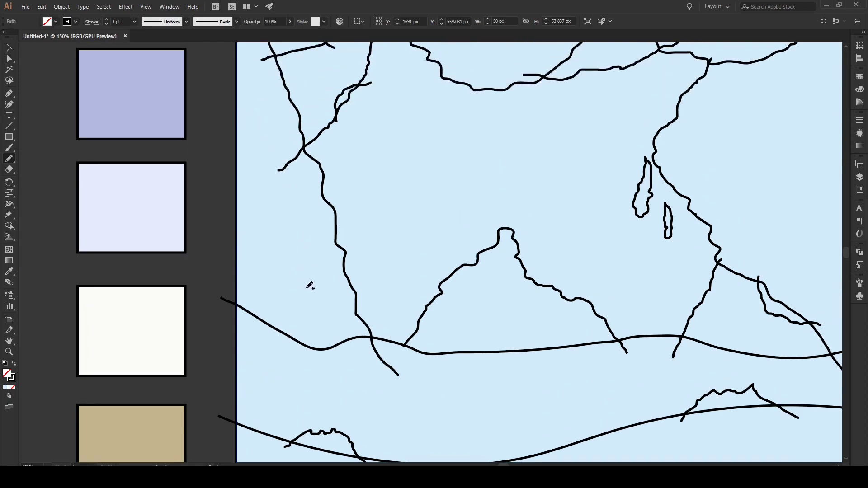
{"action": "mouse_move", "coordinate": [345, 355]}
{"action": "left_mouse_down"}
{"action": "mouse_move", "coordinate": [321, 346]}
{"action": "mouse_move", "coordinate": [303, 322]}
{"action": "mouse_move", "coordinate": [223, 158]}
{"action": "left_mouse_up"}
{"action": "left_click", "coordinate": [265, 197], "text": "ctrl"}
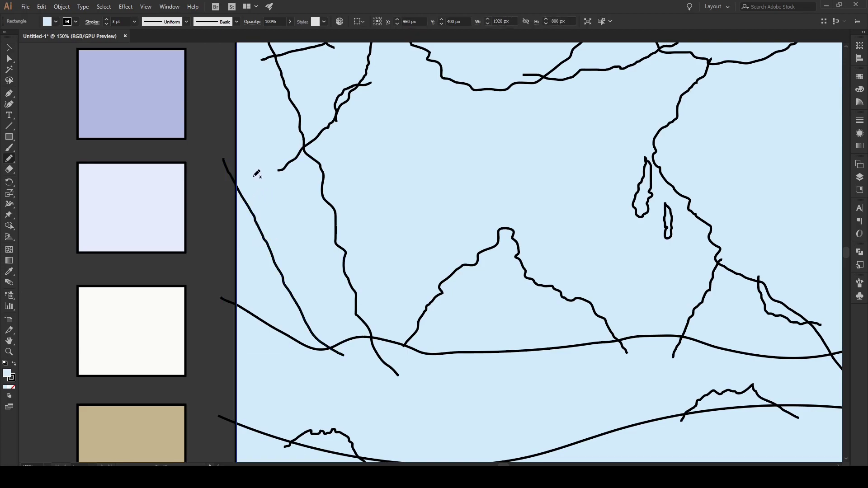
{"action": "mouse_move", "coordinate": [240, 203]}
{"action": "left_mouse_down"}
{"action": "mouse_move", "coordinate": [262, 209]}
{"action": "mouse_move", "coordinate": [297, 265]}
{"action": "mouse_move", "coordinate": [302, 285]}
{"action": "mouse_move", "coordinate": [292, 317]}
{"action": "left_mouse_up"}
{"action": "mouse_move", "coordinate": [229, 146]}
{"action": "left_mouse_down"}
{"action": "mouse_move", "coordinate": [303, 249]}
{"action": "mouse_move", "coordinate": [323, 311]}
{"action": "mouse_move", "coordinate": [352, 348]}
{"action": "left_mouse_up"}
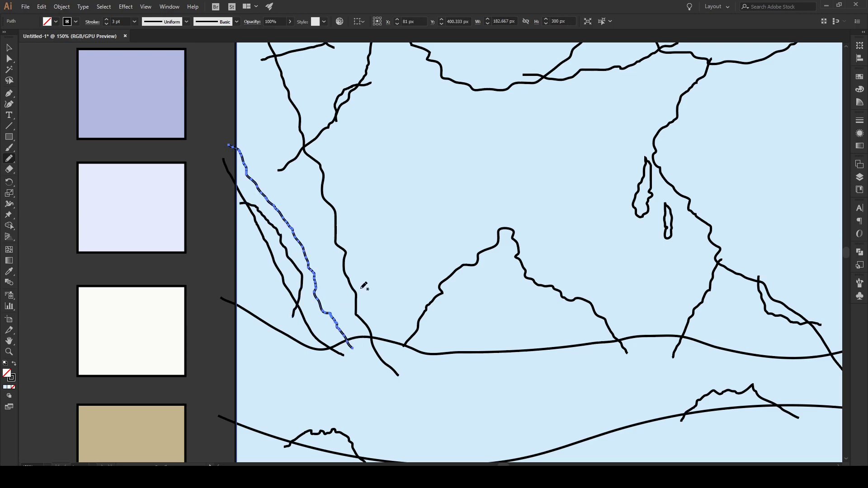
{"action": "left_click", "coordinate": [379, 260], "text": "ctrl"}
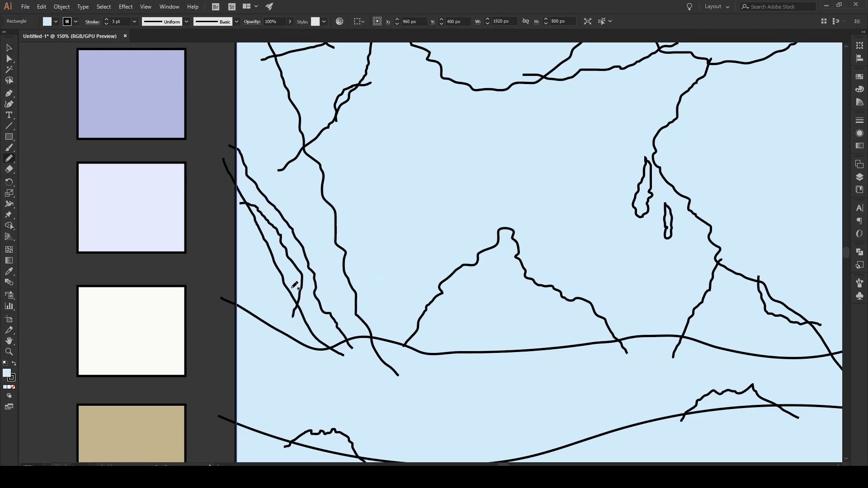
{"action": "key", "text": "ctrl+1"}
{"action": "scroll", "coordinate": [236, 294], "scroll_direction": "down", "scroll_amount": 1}
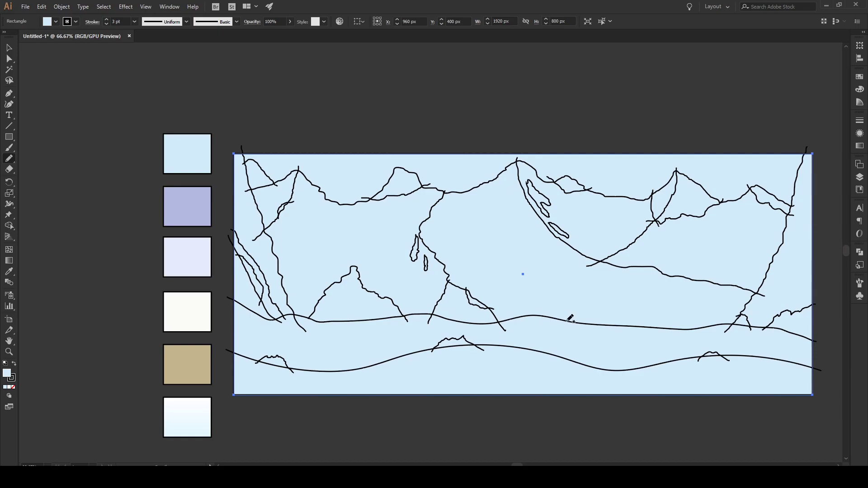
Draw two rock outlines on the upper wavy line: one right of centre and one about 75 × 19 px below the left hill
{"action": "scroll", "coordinate": [566, 319], "scroll_direction": "up", "scroll_amount": 2}
{"action": "mouse_move", "coordinate": [540, 332]}
{"action": "left_mouse_down"}
{"action": "mouse_move", "coordinate": [560, 316]}
{"action": "mouse_move", "coordinate": [591, 316]}
{"action": "mouse_move", "coordinate": [632, 340]}
{"action": "left_mouse_up"}
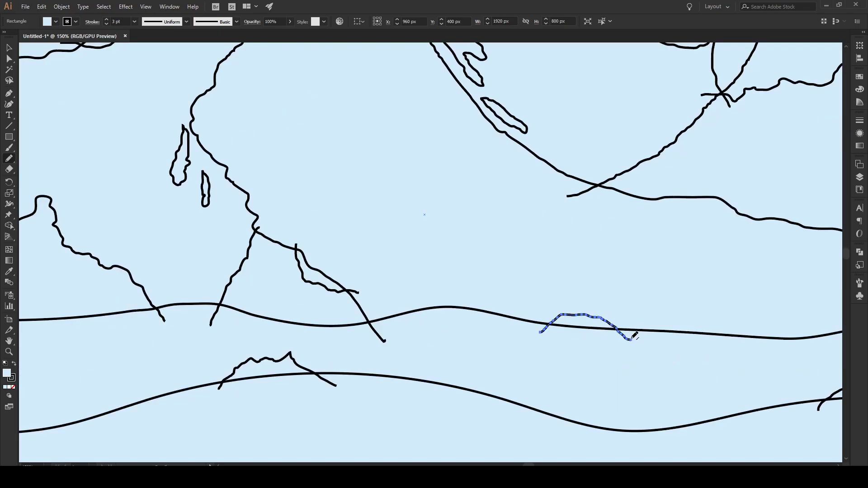
{"action": "scroll", "coordinate": [289, 315], "scroll_direction": "down", "scroll_amount": 5}
{"action": "scroll", "coordinate": [233, 333], "scroll_direction": "up", "scroll_amount": 8}
{"action": "mouse_move", "coordinate": [239, 324]}
{"action": "left_mouse_down"}
{"action": "mouse_move", "coordinate": [269, 320]}
{"action": "mouse_move", "coordinate": [297, 334]}
{"action": "left_mouse_up"}
{"action": "scroll", "coordinate": [298, 332], "scroll_direction": "down", "scroll_amount": 3}
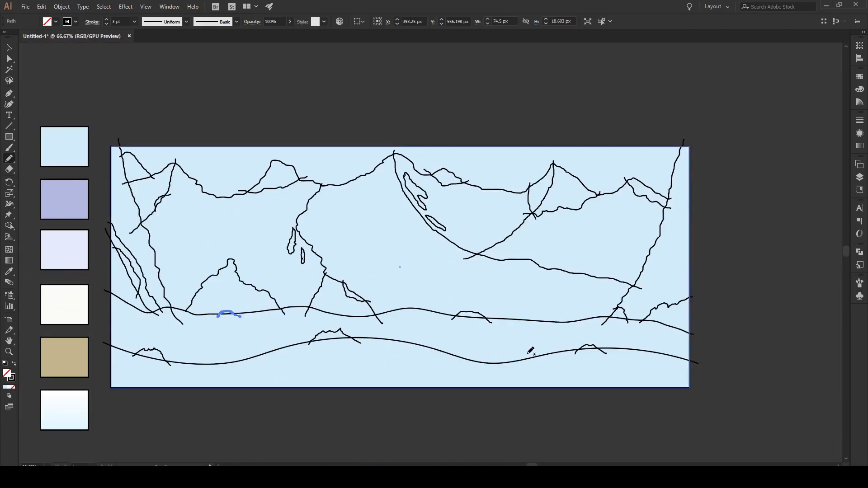
Draw four small closed stones just below the upper wavy line, about 22 × 9, 23 × 9, 15 × 17 and 23 × 13 px
{"action": "scroll", "coordinate": [499, 367], "scroll_direction": "up", "scroll_amount": 4}
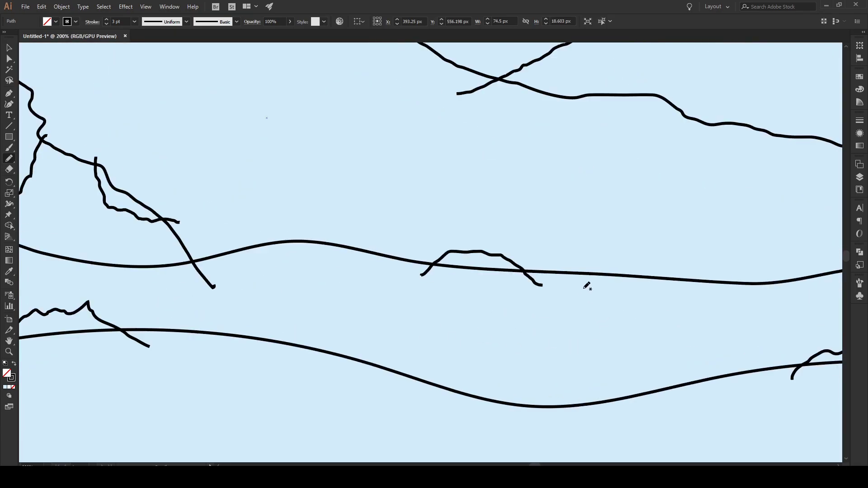
{"action": "mouse_move", "coordinate": [590, 284]}
{"action": "left_mouse_down"}
{"action": "mouse_move", "coordinate": [607, 288]}
{"action": "mouse_move", "coordinate": [592, 286]}
{"action": "left_mouse_up"}
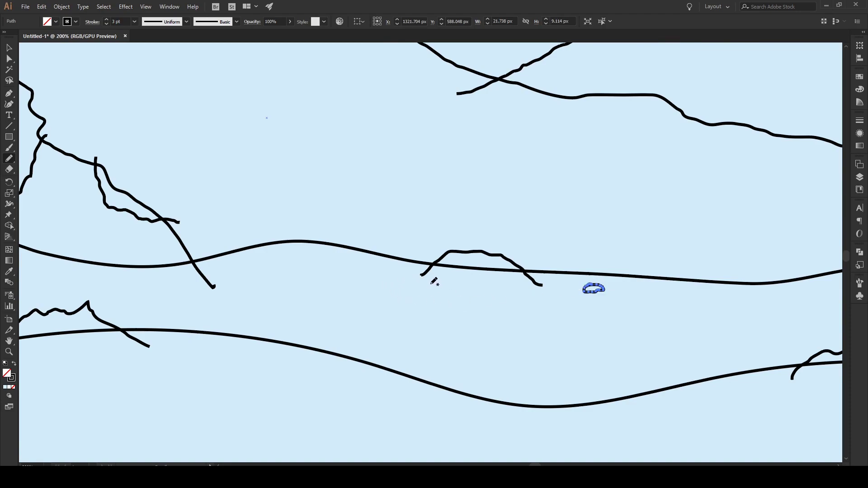
{"action": "mouse_move", "coordinate": [434, 291]}
{"action": "left_mouse_down"}
{"action": "mouse_move", "coordinate": [447, 289]}
{"action": "mouse_move", "coordinate": [428, 286]}
{"action": "mouse_move", "coordinate": [470, 294]}
{"action": "mouse_move", "coordinate": [463, 285]}
{"action": "mouse_move", "coordinate": [456, 293]}
{"action": "left_mouse_up"}
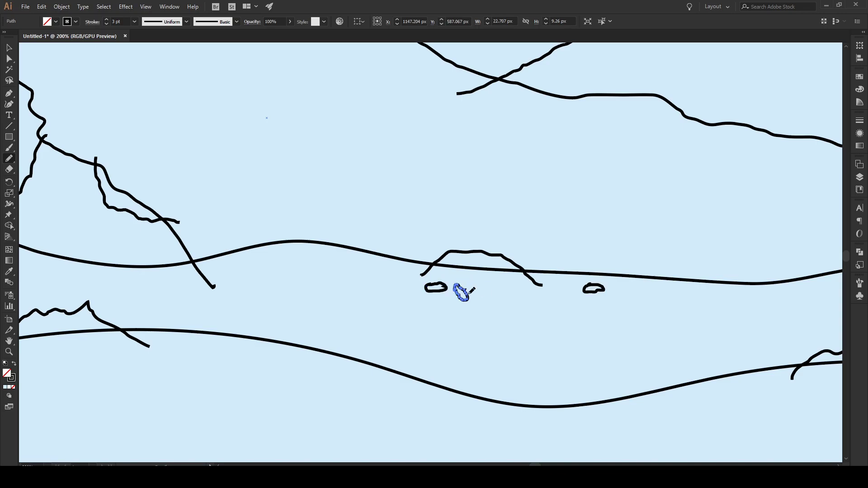
{"action": "scroll", "coordinate": [470, 289], "scroll_direction": "down", "scroll_amount": 2}
{"action": "scroll", "coordinate": [682, 287], "scroll_direction": "up", "scroll_amount": 1}
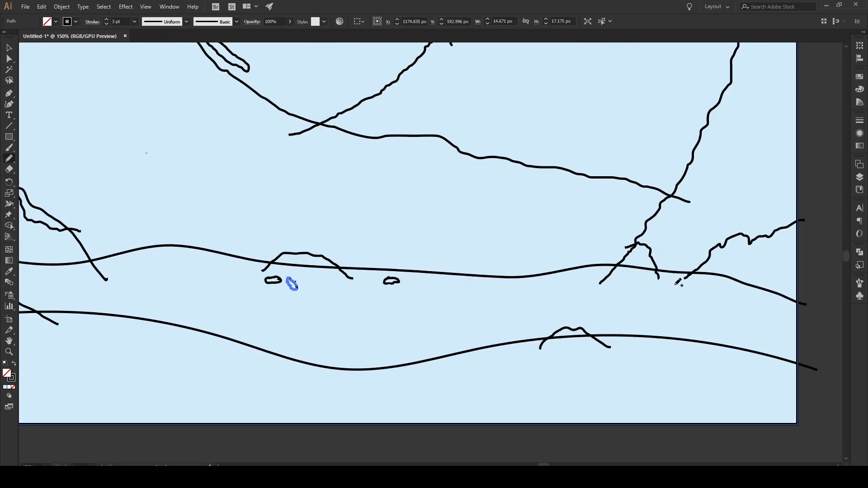
{"action": "mouse_move", "coordinate": [672, 283]}
{"action": "left_mouse_down"}
{"action": "mouse_move", "coordinate": [680, 291]}
{"action": "mouse_move", "coordinate": [669, 286]}
{"action": "left_mouse_up"}
{"action": "scroll", "coordinate": [705, 285], "scroll_direction": "down", "scroll_amount": 3}
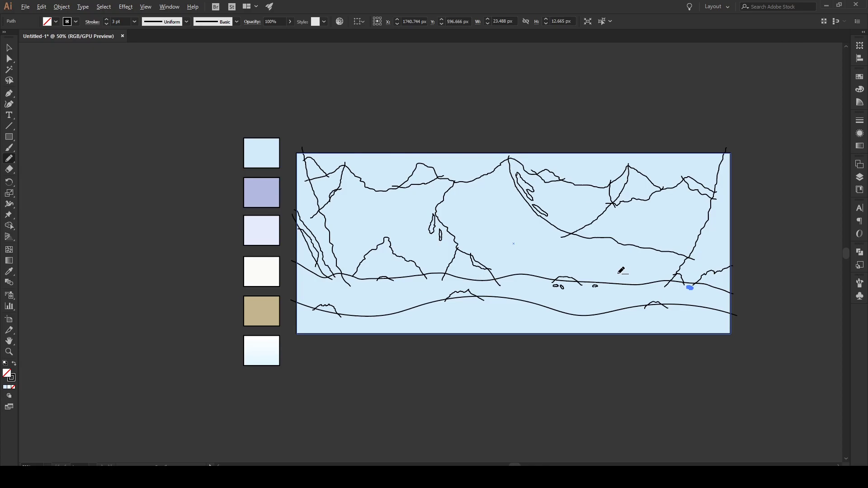
Select the background rectangle with all the pencil lines and split it into separate shapes with Pathfinder Divide
{"action": "scroll", "coordinate": [622, 270], "scroll_direction": "up", "scroll_amount": 1}
{"action": "key", "text": "v"}
{"action": "left_click", "coordinate": [651, 103]}
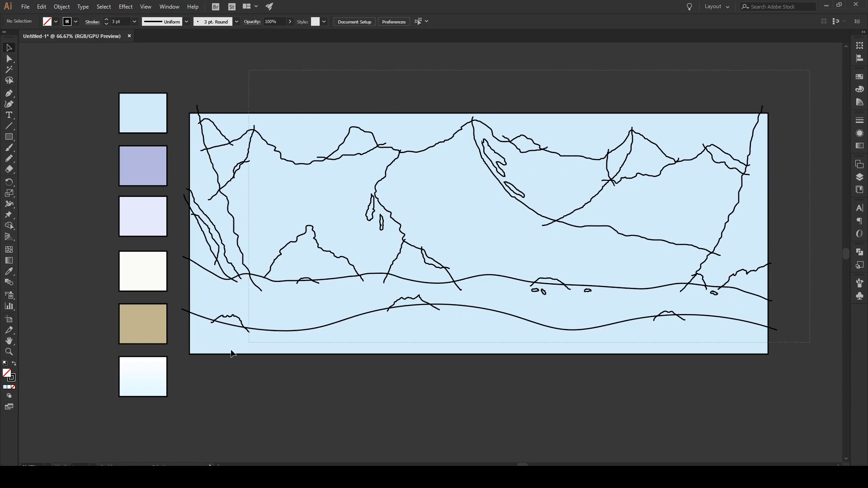
{"action": "key", "text": "ctrl+a"}
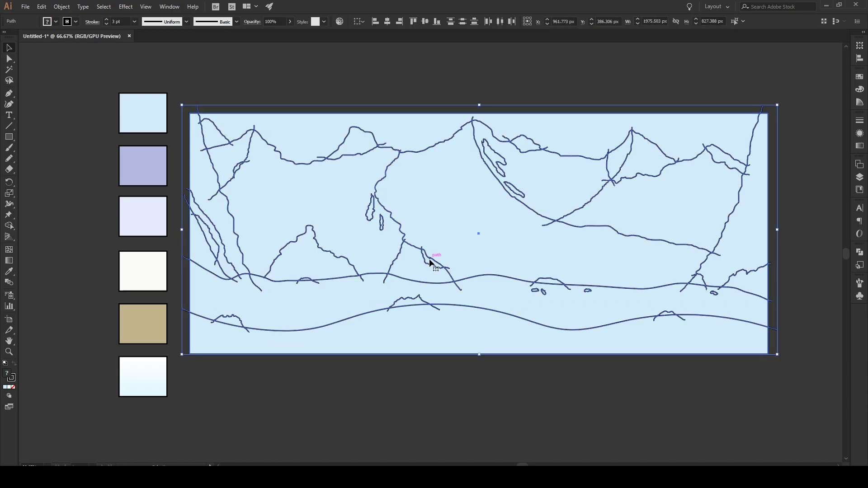
{"action": "left_click", "coordinate": [859, 252]}
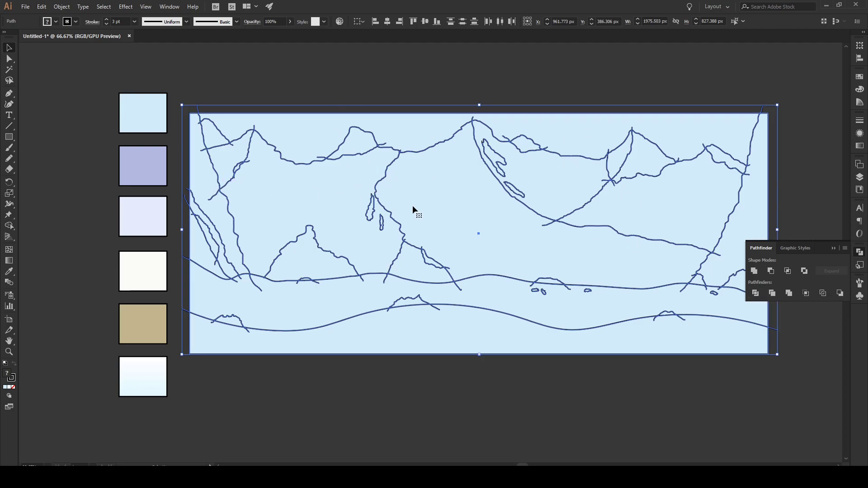
{"action": "left_click", "coordinate": [755, 293]}
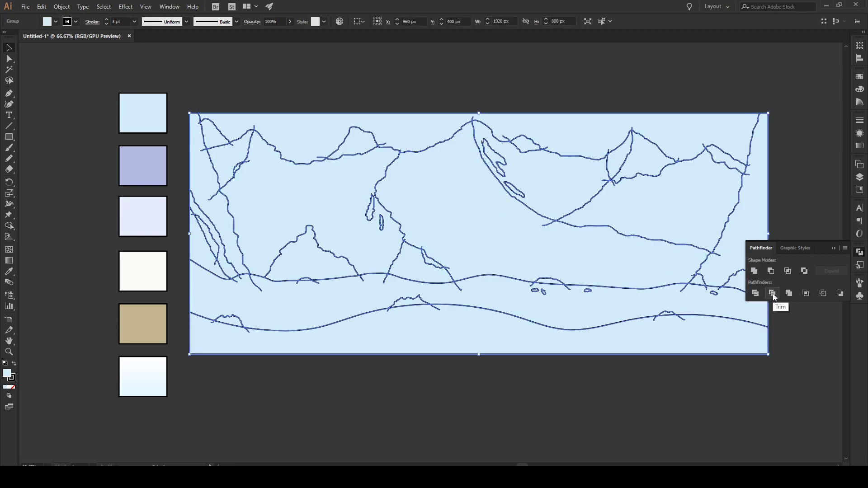
Apply Pathfinder Trim to the divided landscape to remove the overhanging line ends
{"action": "left_click", "coordinate": [773, 294]}
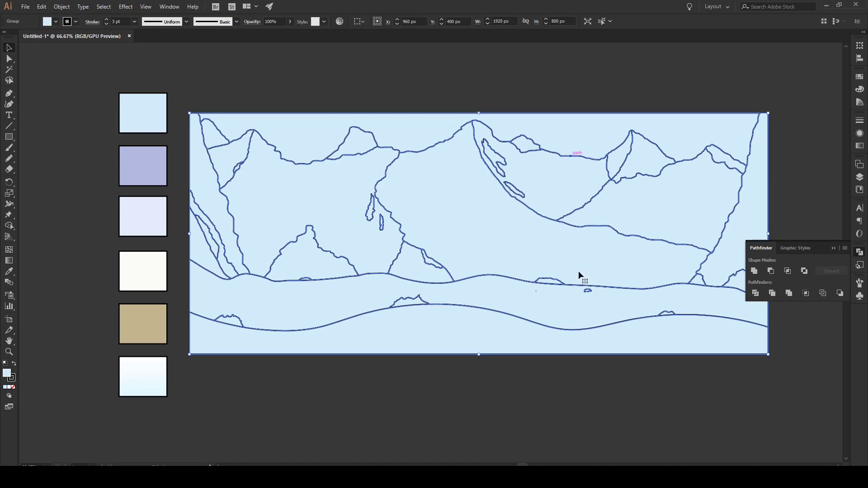
{"action": "scroll", "coordinate": [563, 179], "scroll_direction": "up", "scroll_amount": 2}
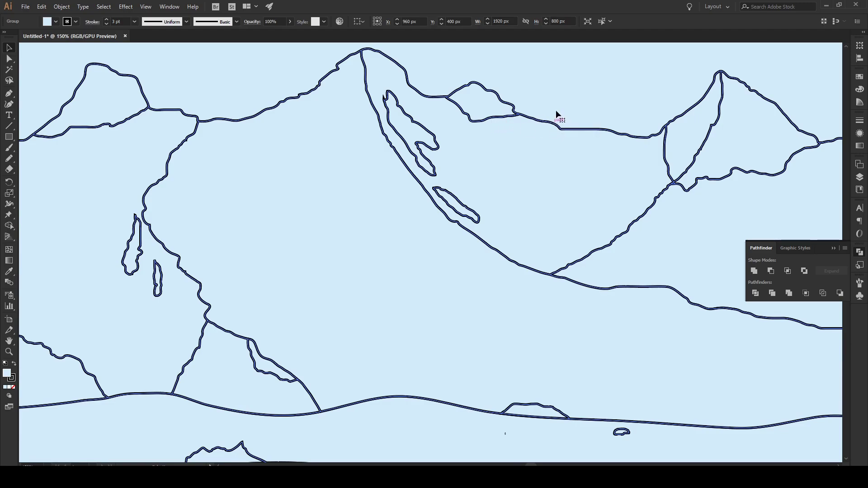
{"action": "scroll", "coordinate": [516, 147], "scroll_direction": "down", "scroll_amount": 2}
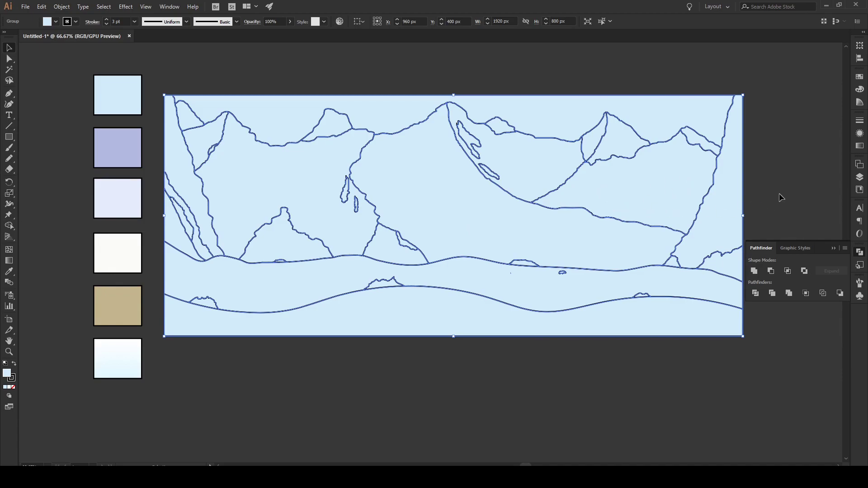
{"action": "left_click", "coordinate": [834, 248]}
{"action": "left_click", "coordinate": [801, 207]}
Ungroup the trimmed landscape shapes and clear the selection
{"action": "left_click", "coordinate": [457, 184]}
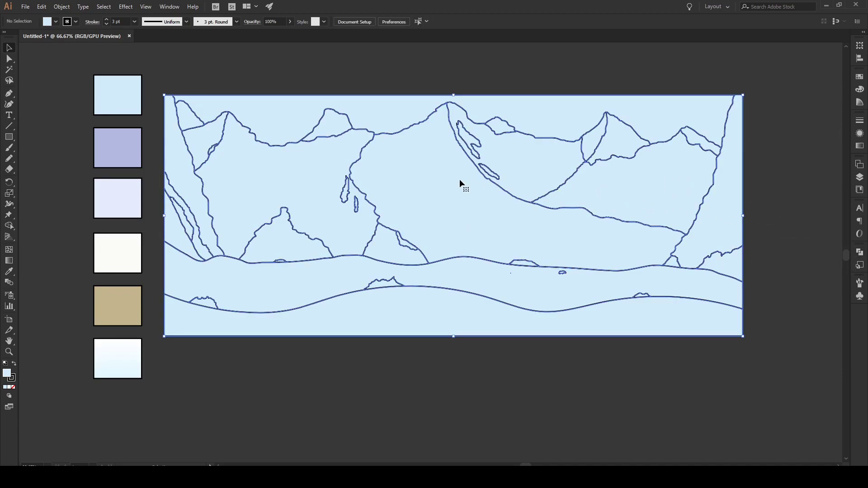
{"action": "right_click", "coordinate": [455, 183]}
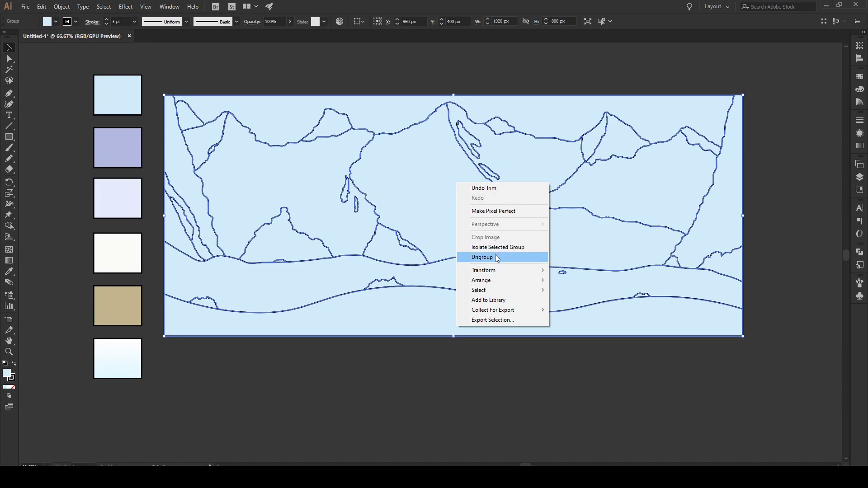
{"action": "left_click", "coordinate": [470, 257]}
{"action": "left_click", "coordinate": [459, 387]}
Fill both foreground snow hills with the white-to-light-blue gradient sampled from the gradient colour swatch
{"action": "scroll", "coordinate": [408, 376], "scroll_direction": "up", "scroll_amount": 1}
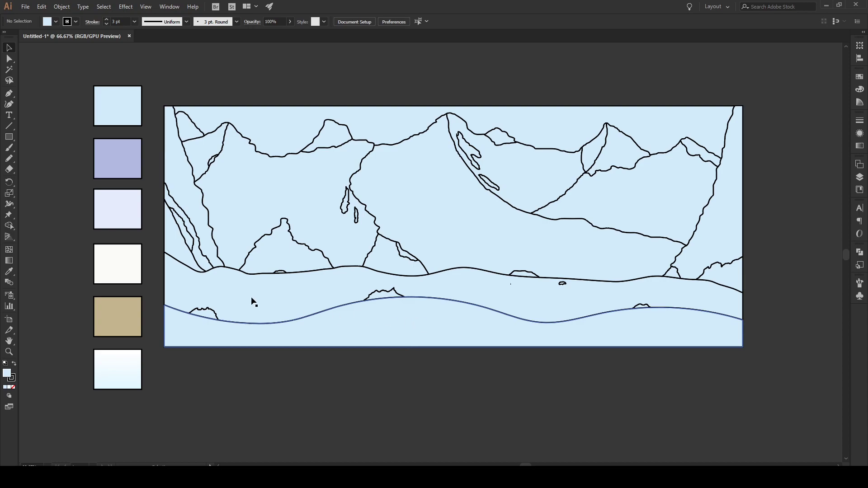
{"action": "left_click", "coordinate": [129, 365]}
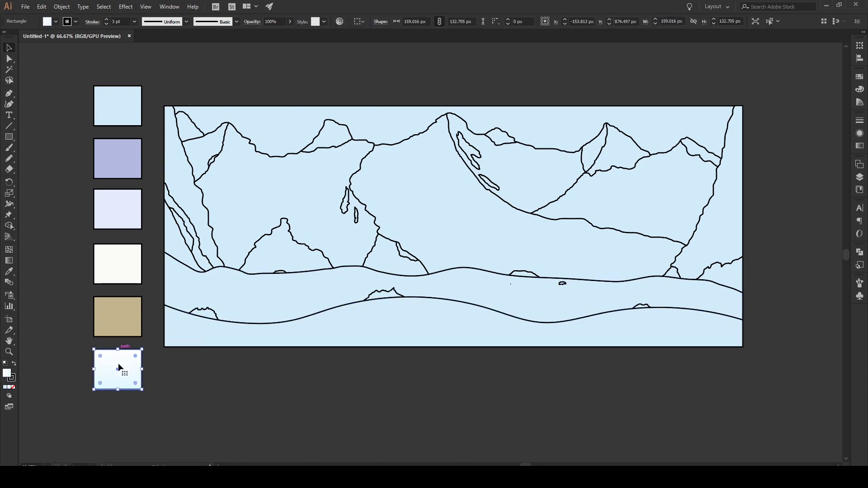
{"action": "key", "text": "i"}
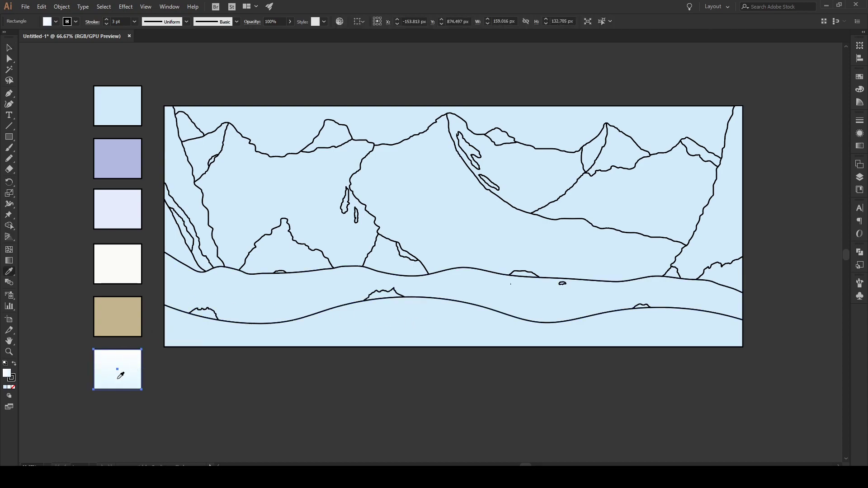
{"action": "left_click", "coordinate": [391, 318]}
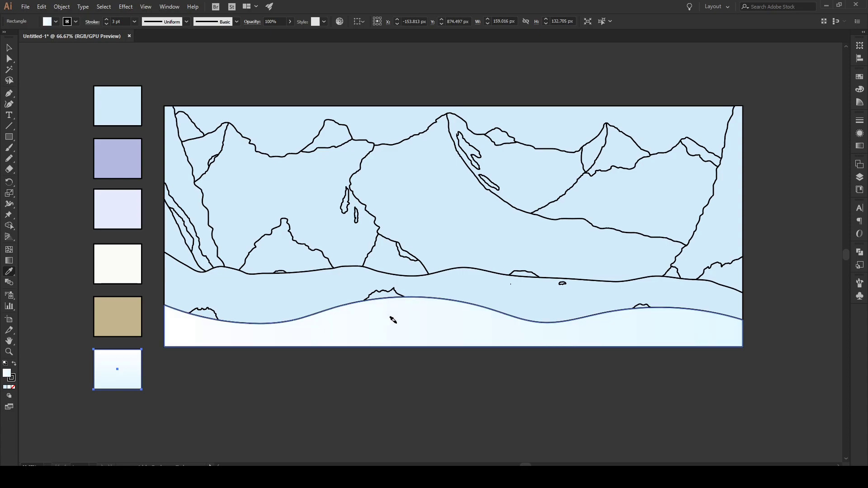
{"action": "left_click", "coordinate": [261, 286]}
Set the lowest snow hill's linear gradient angle to -90°
{"action": "key", "text": "v"}
{"action": "left_click", "coordinate": [335, 335]}
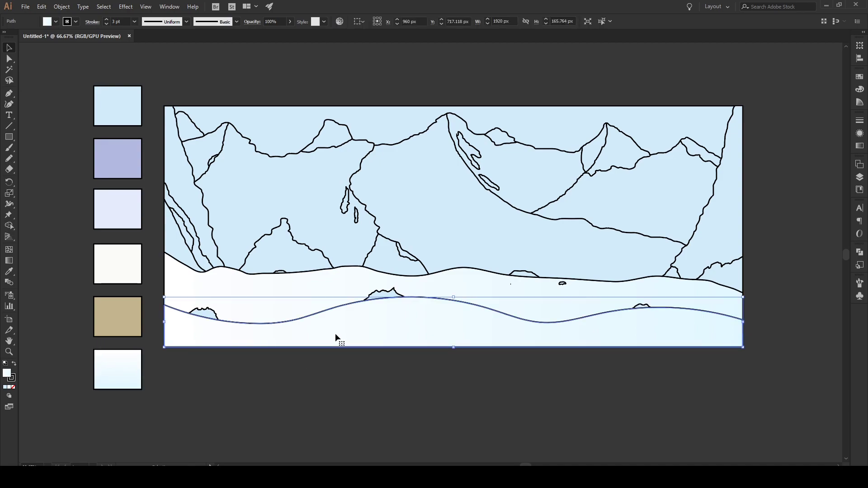
{"action": "key", "text": "g"}
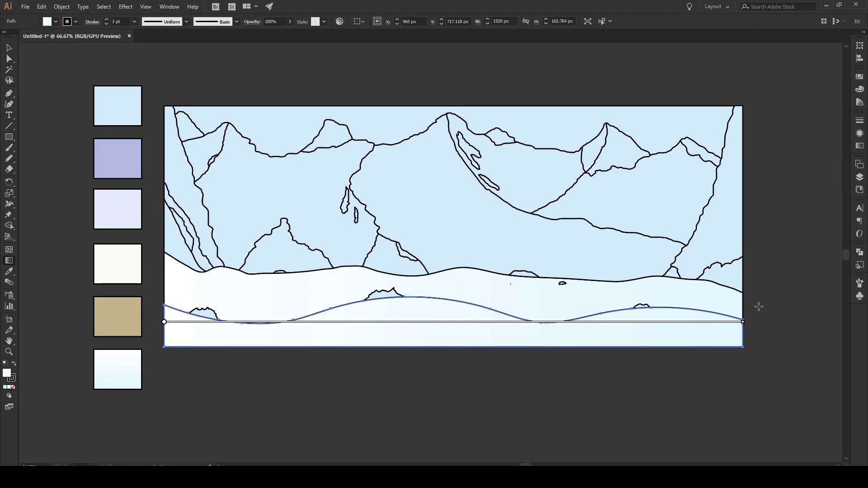
{"action": "left_click", "coordinate": [859, 146]}
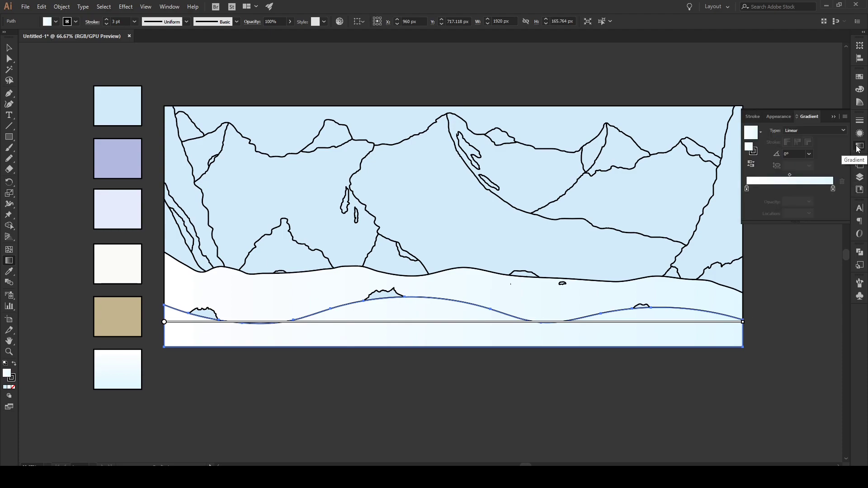
{"action": "left_click", "coordinate": [809, 154]}
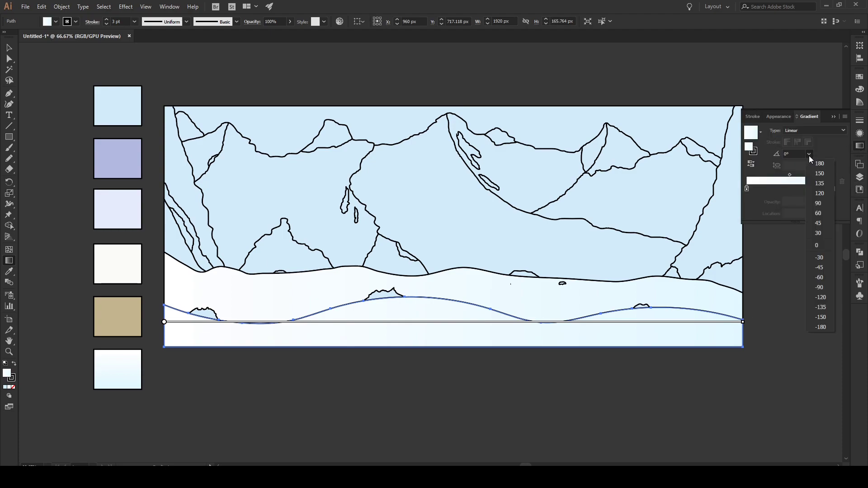
{"action": "left_click", "coordinate": [823, 287]}
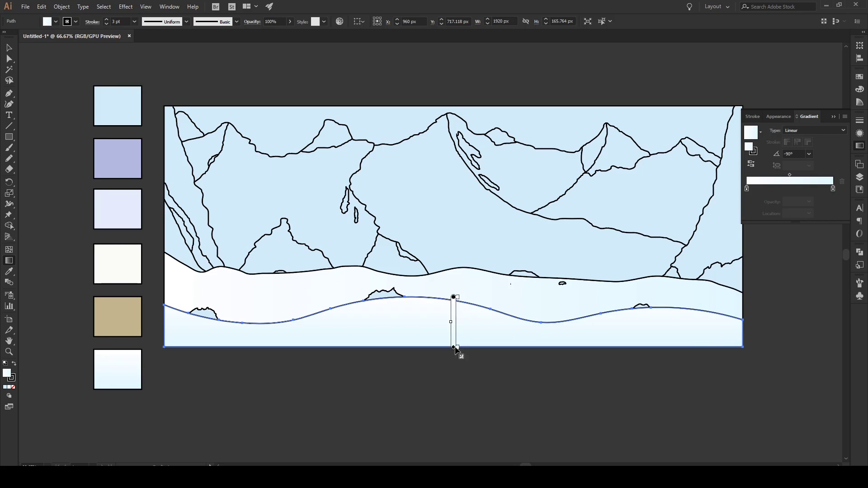
Set the upper foreground snow hill's linear gradient angle to -90°
{"action": "key", "text": "v"}
{"action": "left_click", "coordinate": [238, 287]}
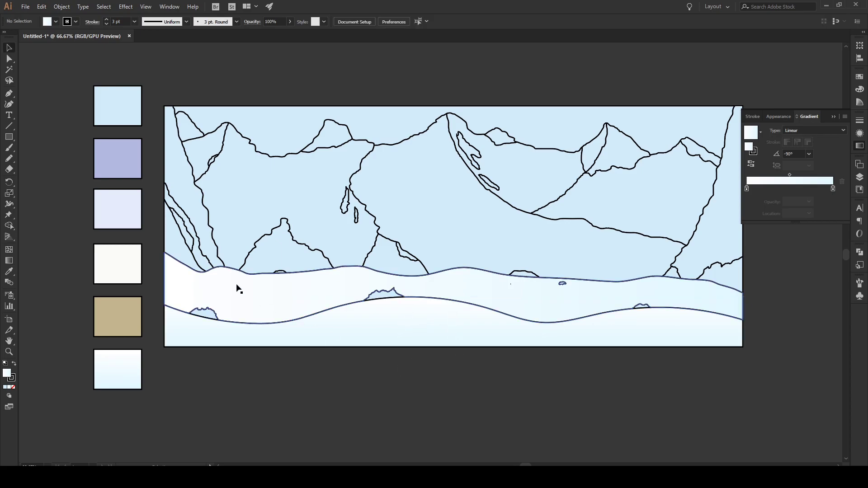
{"action": "left_click", "coordinate": [809, 154]}
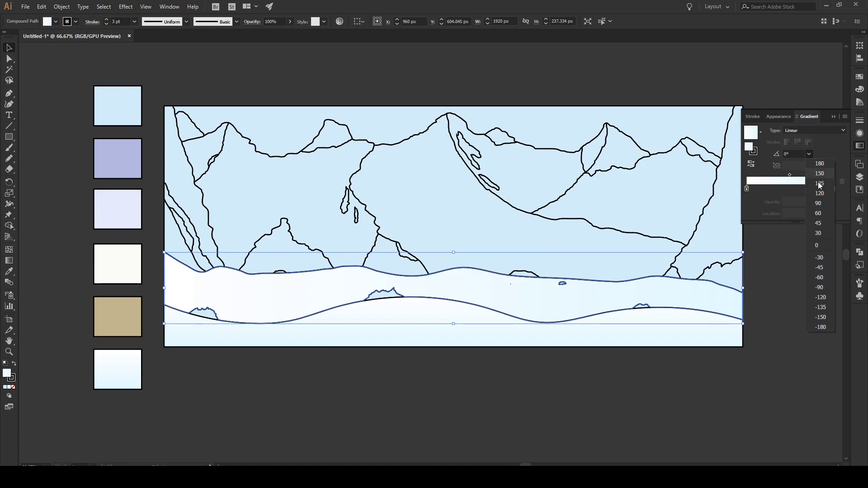
{"action": "left_click", "coordinate": [819, 288]}
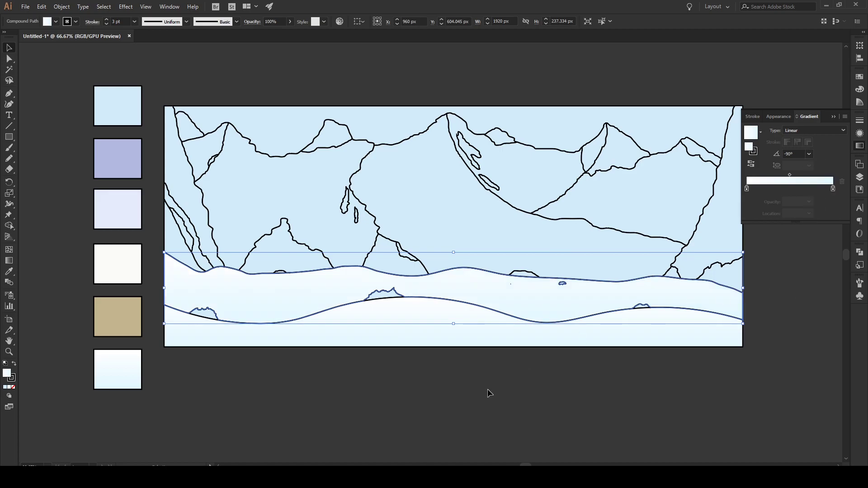
{"action": "left_click", "coordinate": [473, 415]}
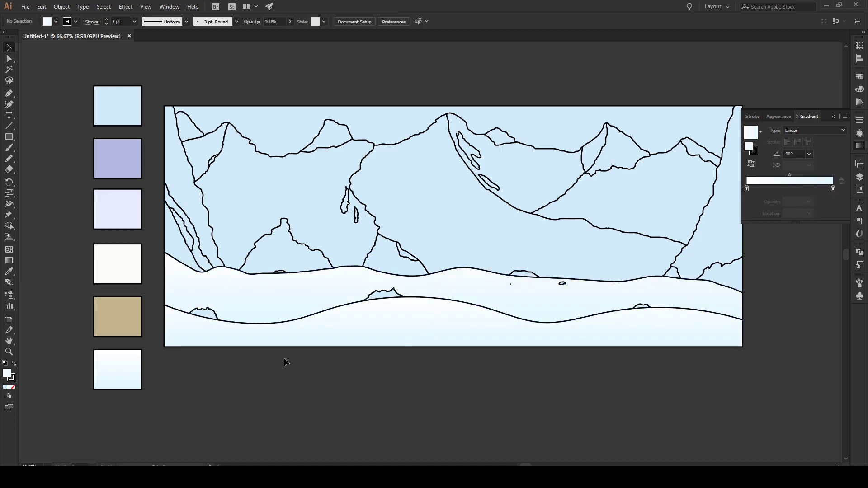
Fill the left and middle rocks on the lower hill line with the tan swatch colour using the Eyedropper
{"action": "scroll", "coordinate": [286, 359], "scroll_direction": "up", "scroll_amount": 1}
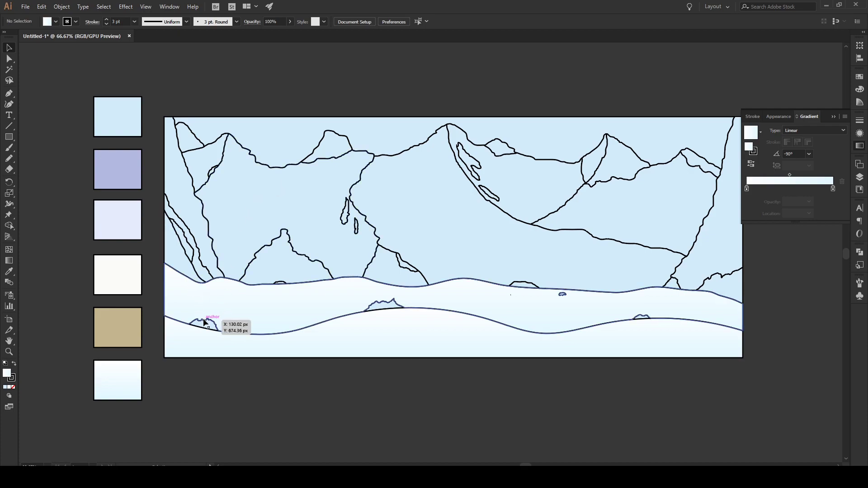
{"action": "left_click", "coordinate": [117, 326]}
{"action": "key", "text": "i"}
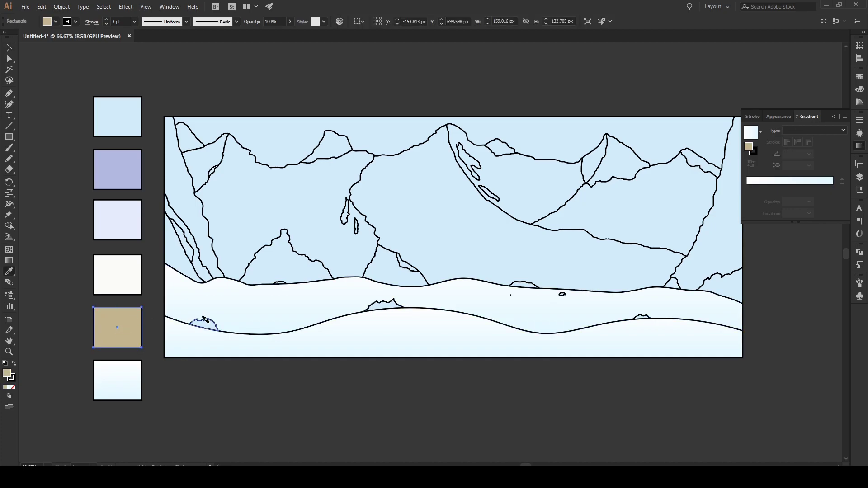
{"action": "left_click", "coordinate": [204, 322]}
{"action": "scroll", "coordinate": [406, 305], "scroll_direction": "up", "scroll_amount": 1}
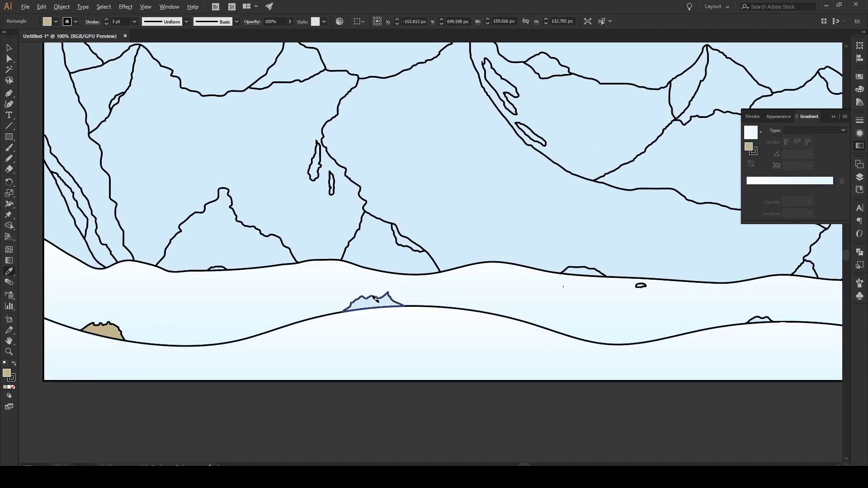
{"action": "left_click", "coordinate": [375, 299]}
Fill the right rock on the lower hill line and the two rocks on the upper hill line with the tan colour
{"action": "left_click", "coordinate": [212, 266]}
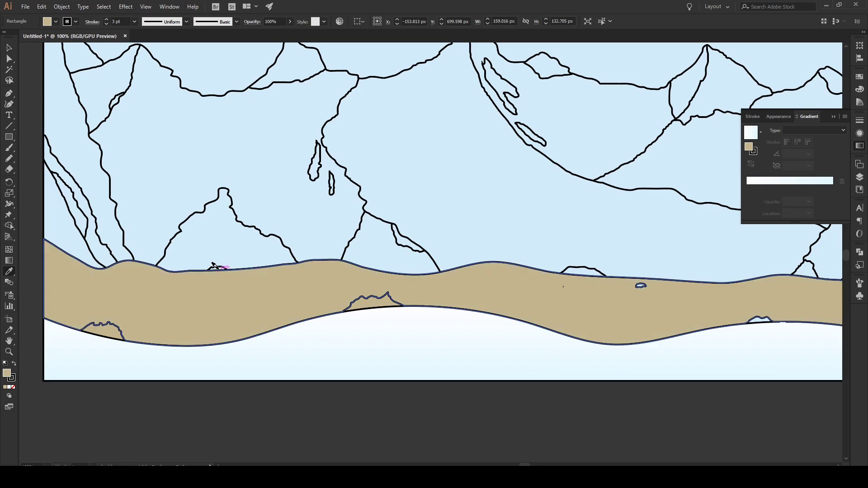
{"action": "key", "text": "ctrl+z"}
{"action": "scroll", "coordinate": [223, 276], "scroll_direction": "up", "scroll_amount": 4}
{"action": "left_click", "coordinate": [212, 263]}
{"action": "scroll", "coordinate": [177, 254], "scroll_direction": "down", "scroll_amount": 5}
{"action": "scroll", "coordinate": [483, 296], "scroll_direction": "up", "scroll_amount": 3}
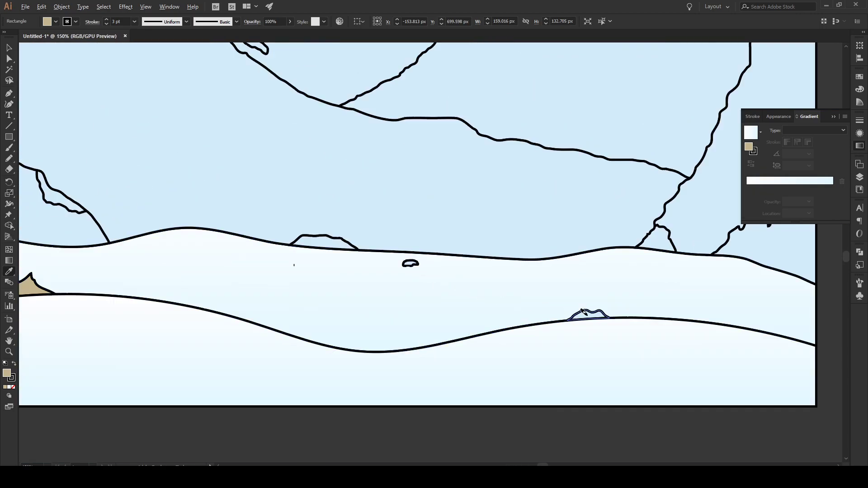
{"action": "left_click", "coordinate": [582, 311]}
{"action": "left_click", "coordinate": [320, 238]}
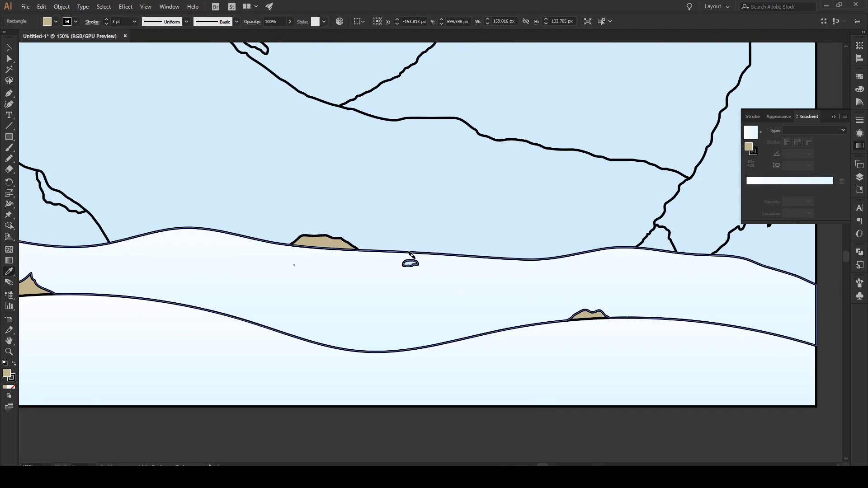
Fill the small stone on the upper snow hill and the two rocks at its right end with the tan colour
{"action": "left_click", "coordinate": [405, 260]}
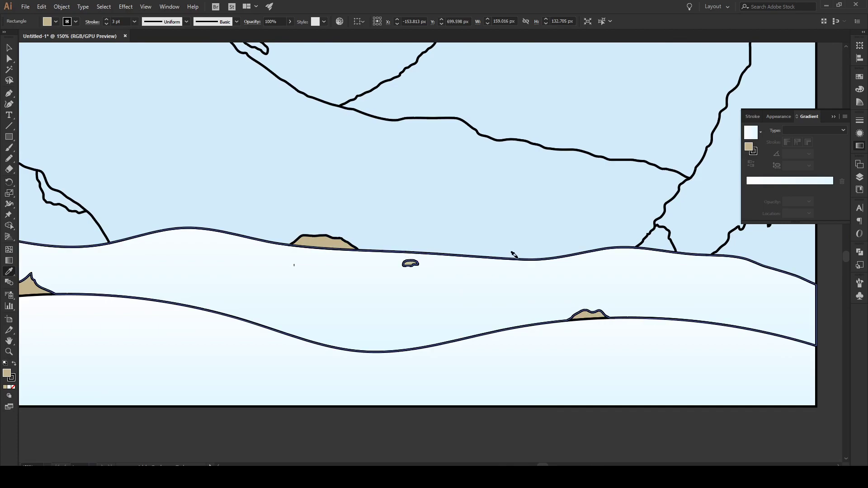
{"action": "left_click", "coordinate": [660, 240]}
{"action": "left_click", "coordinate": [788, 250]}
Fill the two rock strips along the far-left cliff with the tan colour and deselect
{"action": "scroll", "coordinate": [542, 236], "scroll_direction": "down", "scroll_amount": 4}
{"action": "scroll", "coordinate": [347, 234], "scroll_direction": "up", "scroll_amount": 2}
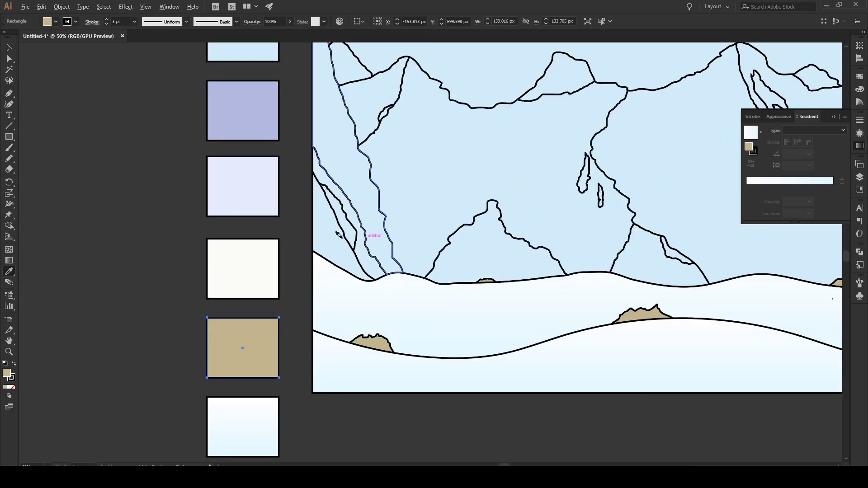
{"action": "scroll", "coordinate": [347, 234], "scroll_direction": "up", "scroll_amount": 4}
{"action": "left_click", "coordinate": [374, 221]}
{"action": "left_click", "coordinate": [376, 185]}
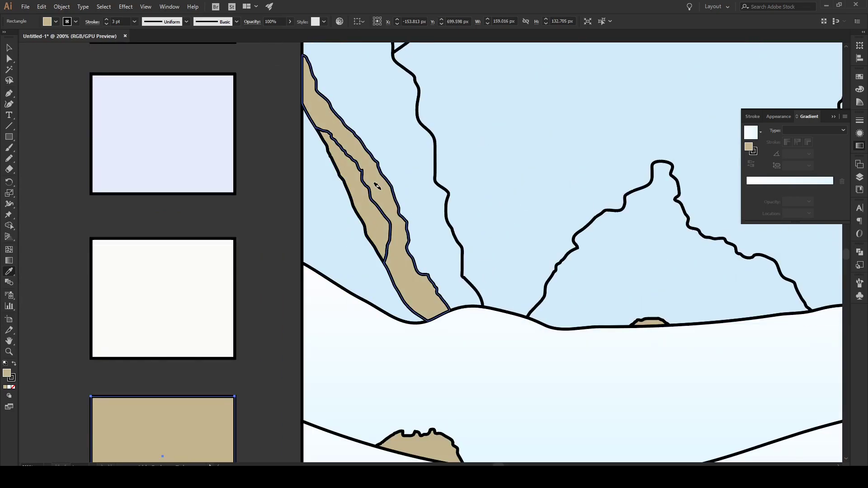
{"action": "key", "text": "v"}
{"action": "left_click", "coordinate": [273, 188]}
{"action": "scroll", "coordinate": [273, 188], "scroll_direction": "down", "scroll_amount": 3}
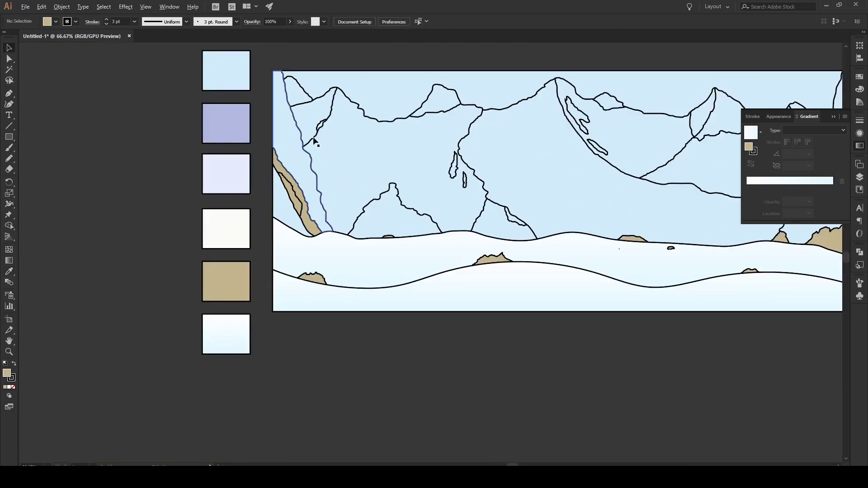
{"action": "scroll", "coordinate": [303, 142], "scroll_direction": "down", "scroll_amount": 1}
{"action": "scroll", "coordinate": [457, 96], "scroll_direction": "up", "scroll_amount": 1}
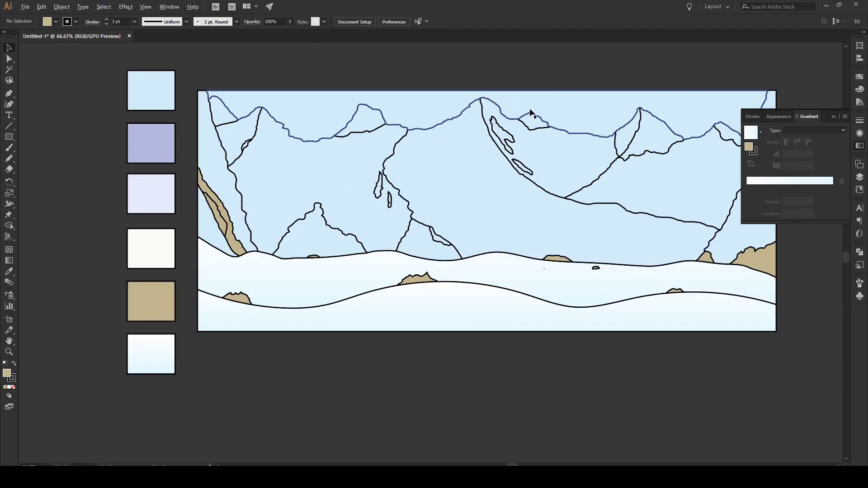
Collapse the gradient settings and fill the far-left snow patch and the tall left cliff with the off-white swatch colour using the Eyedropper
{"action": "left_click", "coordinate": [833, 117]}
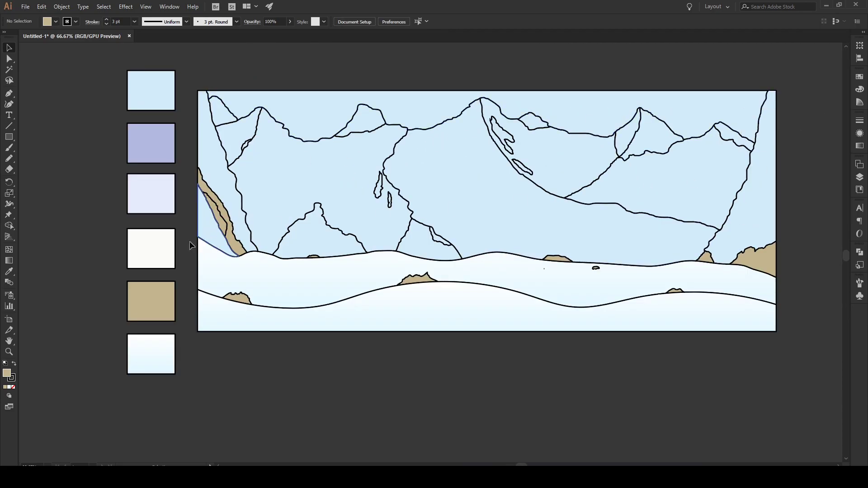
{"action": "left_click", "coordinate": [159, 251]}
{"action": "key", "text": "i"}
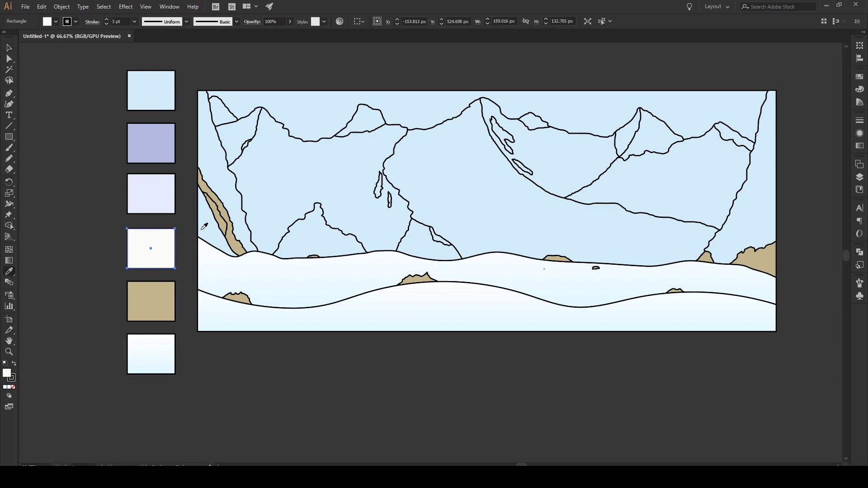
{"action": "left_click", "coordinate": [198, 220], "text": "alt"}
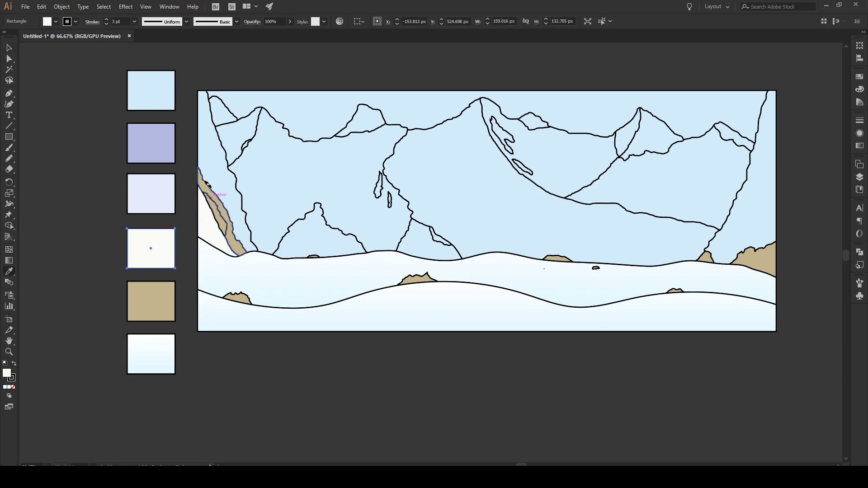
{"action": "left_click", "coordinate": [213, 149], "text": "alt"}
Fill the left-centre mountain, the large central mountain, the right cliff and the right mountain slope with the off-white colour
{"action": "left_click", "coordinate": [309, 171], "text": "alt"}
{"action": "left_click", "coordinate": [475, 190], "text": "alt"}
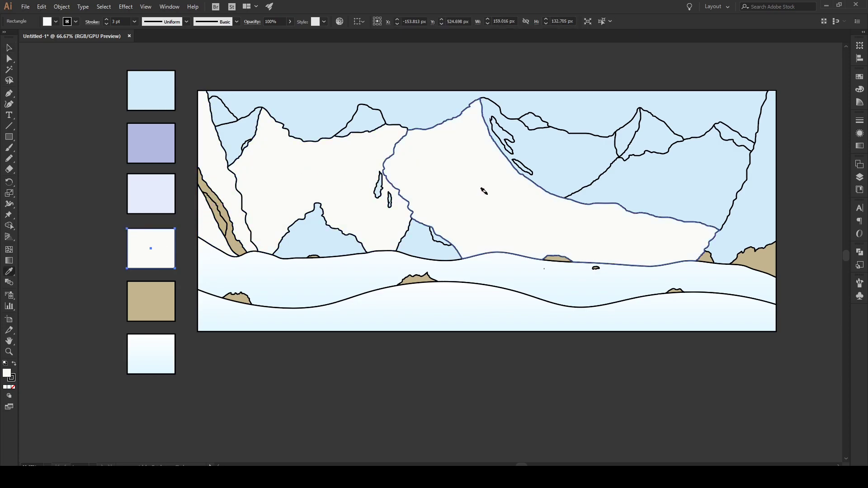
{"action": "left_click", "coordinate": [750, 185], "text": "alt"}
{"action": "left_click", "coordinate": [671, 178], "text": "alt"}
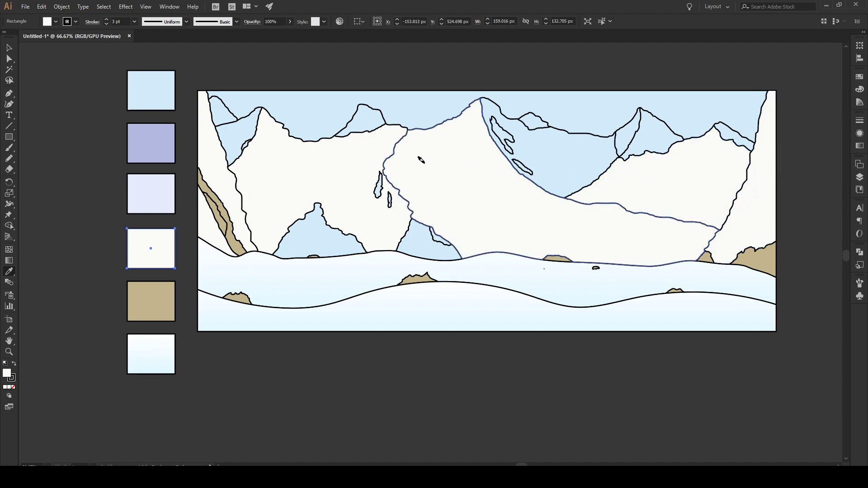
Fill the three small distant peaks and the left face of the right peak with the darker lavender swatch colour using the Eyedropper
{"action": "key", "text": "v"}
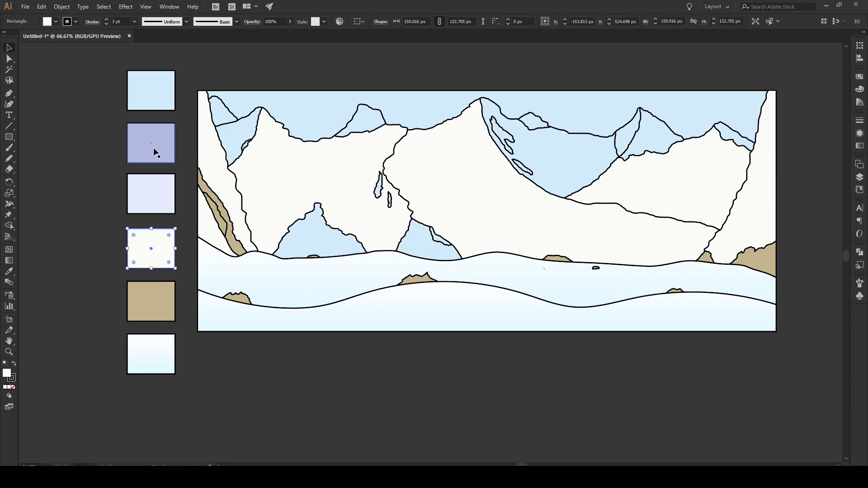
{"action": "left_click", "coordinate": [164, 139]}
{"action": "key", "text": "i"}
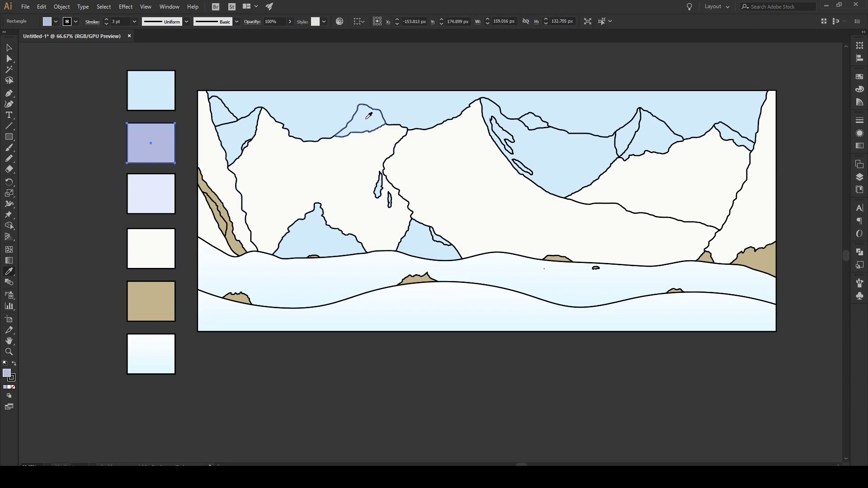
{"action": "key", "text": "super"}
{"action": "key", "text": "super"}
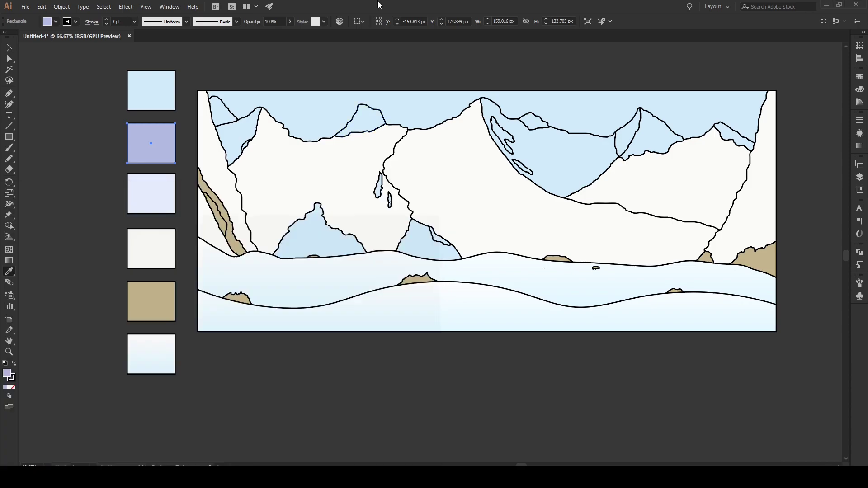
{"action": "left_click", "coordinate": [357, 118]}
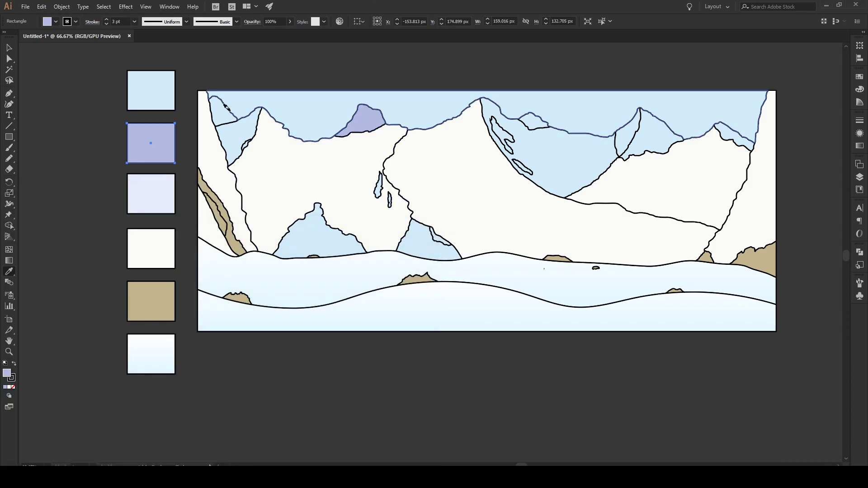
{"action": "left_click", "coordinate": [220, 111]}
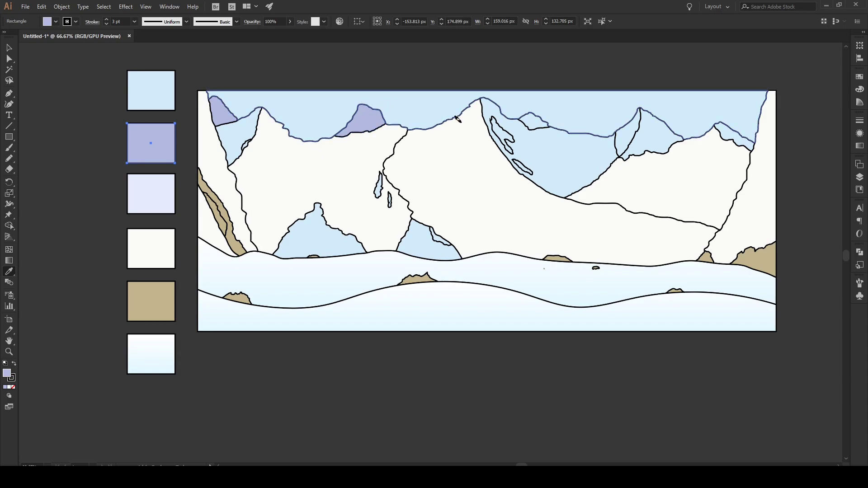
{"action": "left_click", "coordinate": [532, 120]}
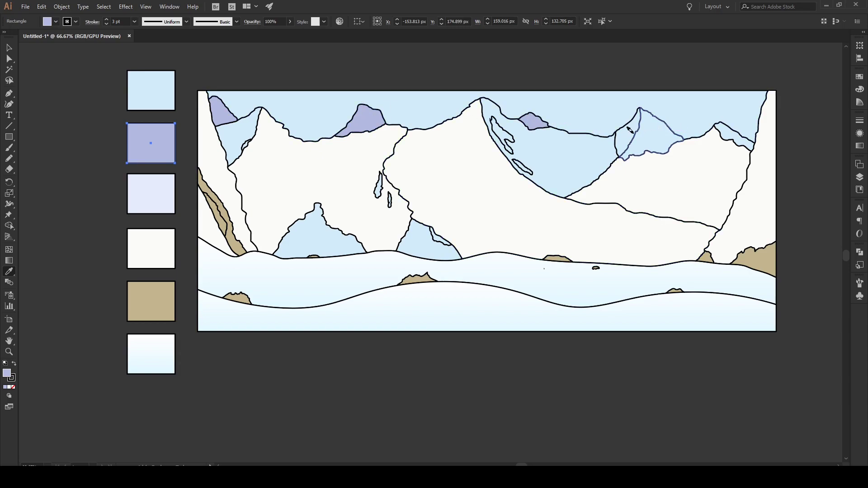
{"action": "left_click", "coordinate": [623, 130]}
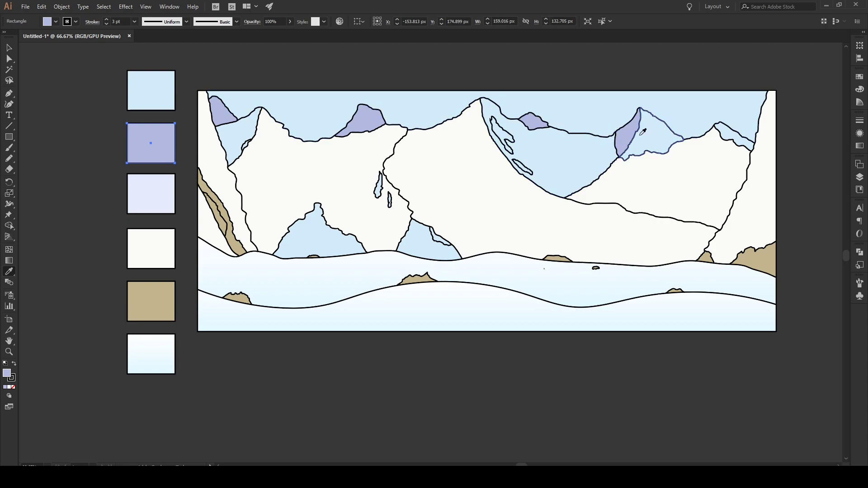
Fill the left-centre mountain's two crevices, its front mound and the small crack beside the left peak with the darker lavender
{"action": "left_click", "coordinate": [377, 185]}
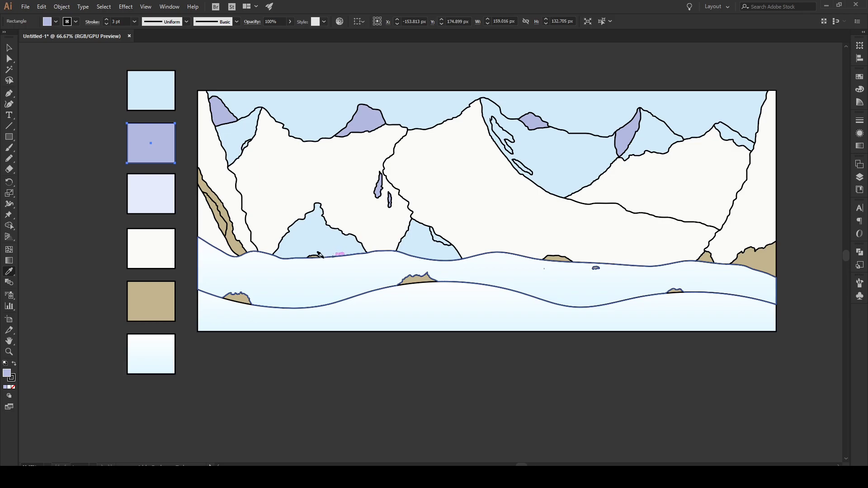
{"action": "left_click", "coordinate": [314, 236]}
{"action": "scroll", "coordinate": [233, 152], "scroll_direction": "up", "scroll_amount": 3, "text": "alt"}
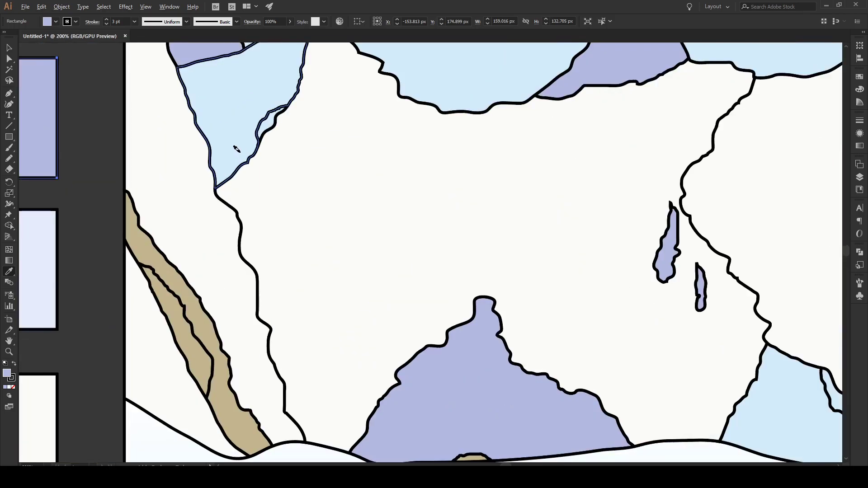
{"action": "scroll", "coordinate": [271, 122], "scroll_direction": "down", "scroll_amount": 3}
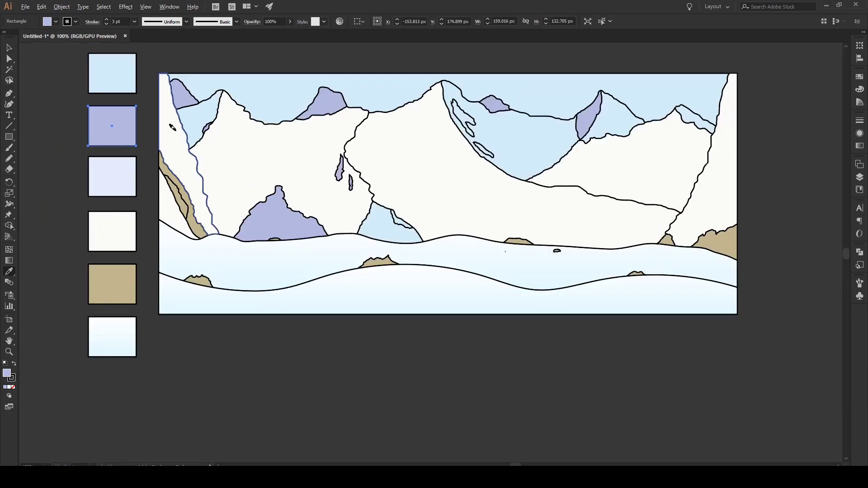
{"action": "scroll", "coordinate": [408, 123], "scroll_direction": "up", "scroll_amount": 1}
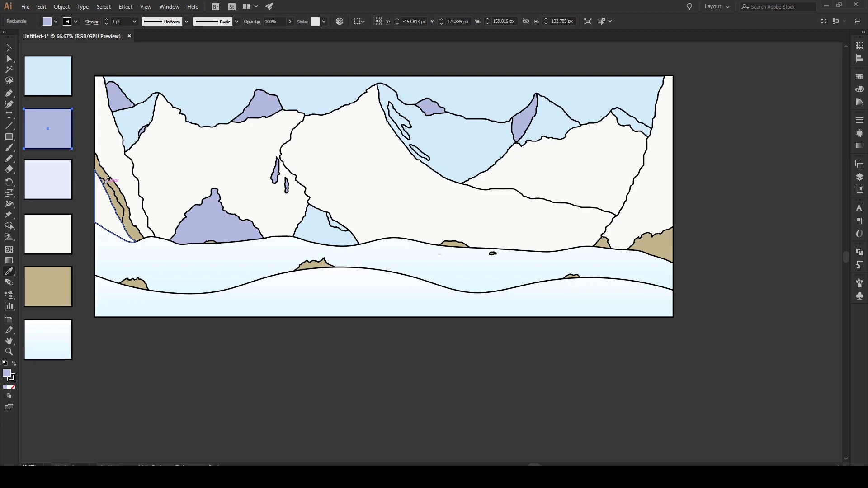
Fill the left back slope, central peak's shaded side, small front hill, right peak's right face and right ridge strip with the pale lavender swatch
{"action": "key", "text": "v"}
{"action": "left_click", "coordinate": [50, 170]}
{"action": "key", "text": "i"}
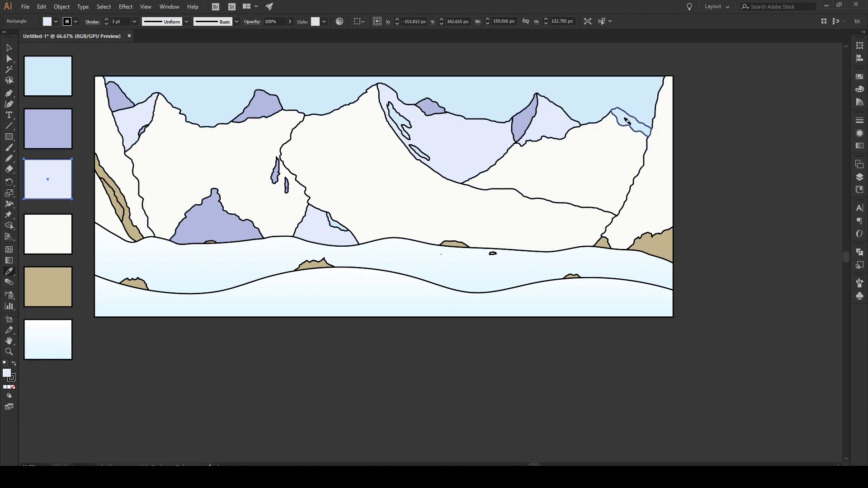
{"action": "key", "text": "v"}
{"action": "left_click", "coordinate": [696, 134]}
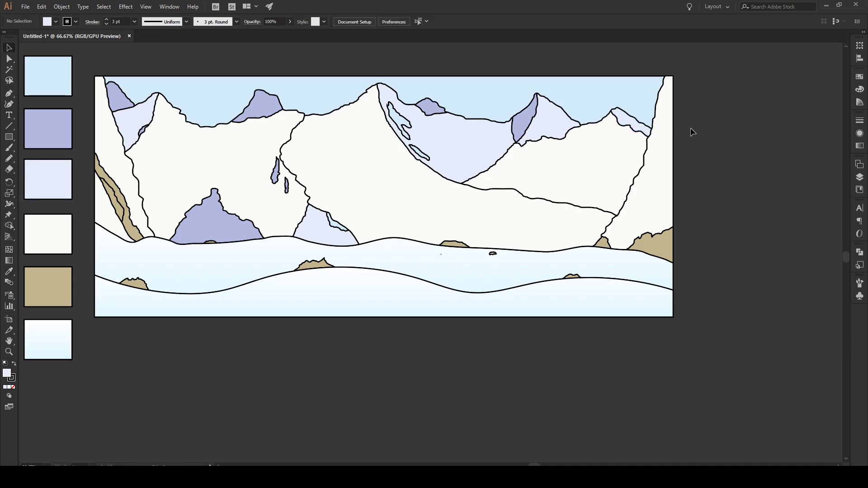
Recolour the right peak's right face with the off-white sampled from the mountain slope below it
{"action": "scroll", "coordinate": [531, 91], "scroll_direction": "up", "scroll_amount": 1}
{"action": "left_click", "coordinate": [552, 147]}
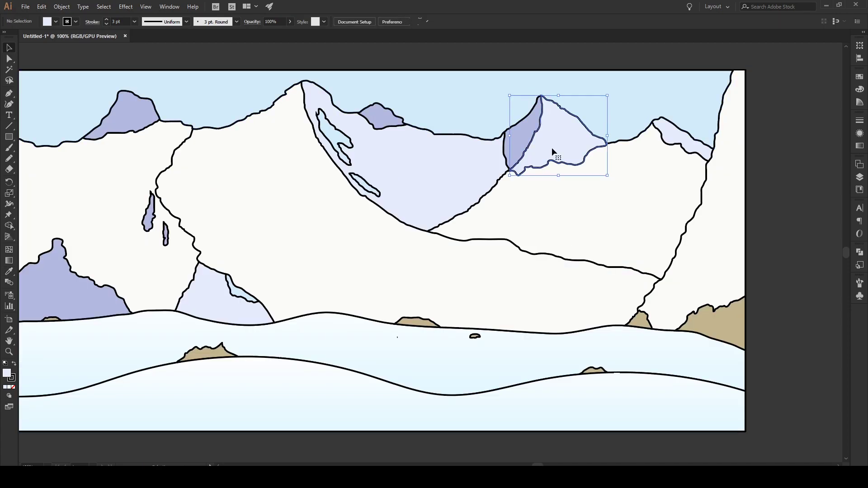
{"action": "key", "text": "i"}
{"action": "left_click", "coordinate": [571, 181], "text": "alt"}
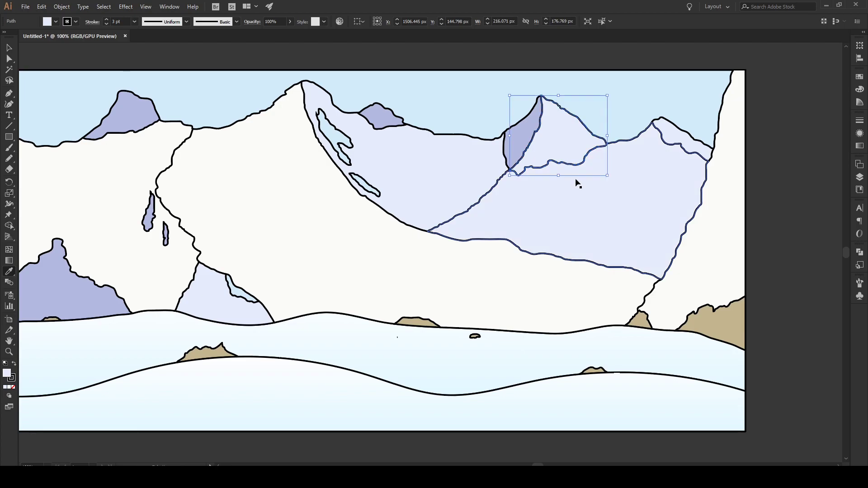
{"action": "key", "text": "ctrl+z"}
{"action": "left_click", "coordinate": [623, 185]}
{"action": "key", "text": "v"}
{"action": "left_click", "coordinate": [765, 184]}
{"action": "scroll", "coordinate": [750, 184], "scroll_direction": "down", "scroll_amount": 2}
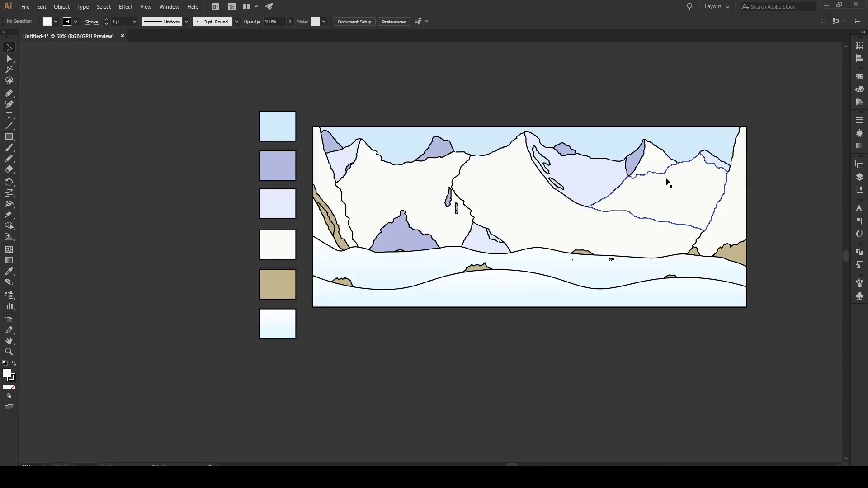
Fill the rock on the small front hill and the crevices on the central peak's shaded side with the darker lavender swatch colour
{"action": "scroll", "coordinate": [495, 232], "scroll_direction": "up", "scroll_amount": 1}
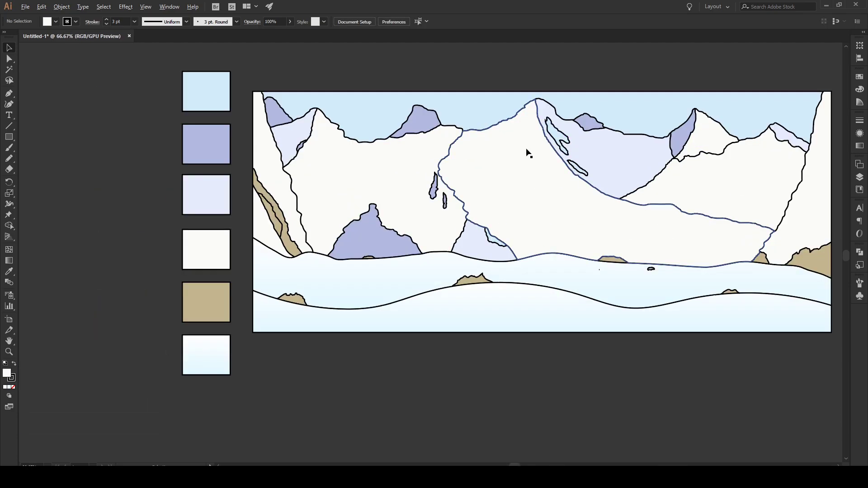
{"action": "key", "text": "i"}
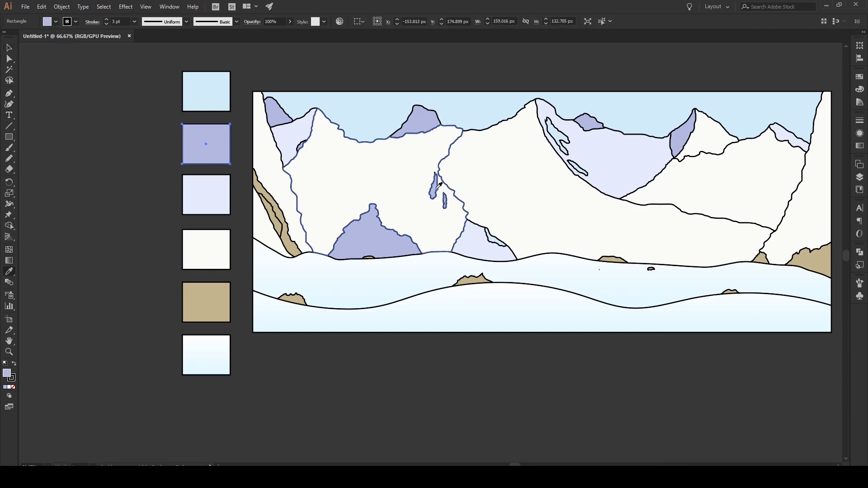
{"action": "left_click", "coordinate": [490, 236], "text": "alt"}
{"action": "left_click", "coordinate": [576, 167], "text": "alt"}
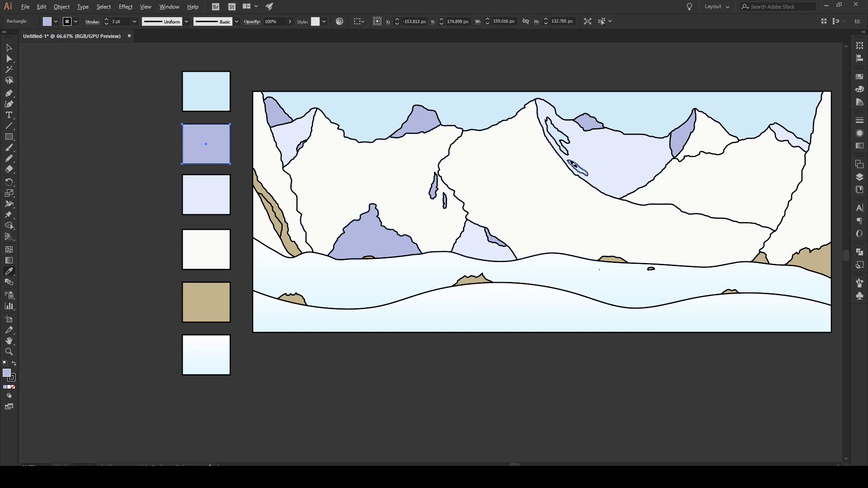
{"action": "left_click", "coordinate": [552, 129], "text": "alt"}
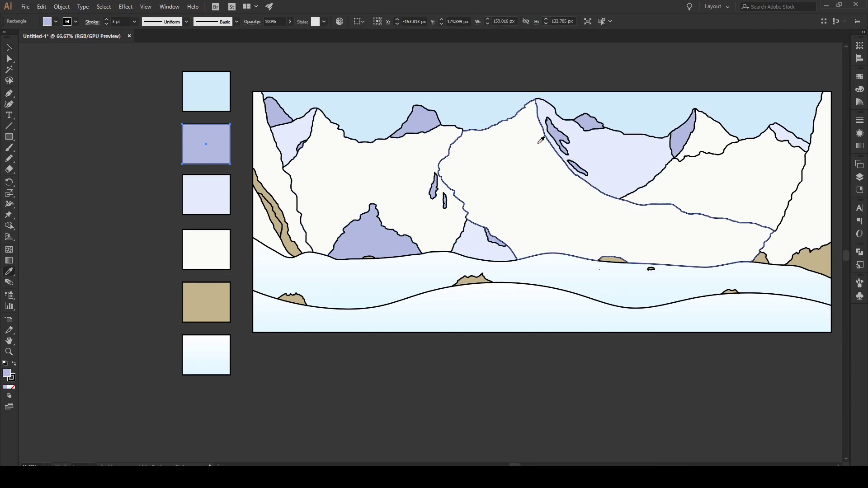
{"action": "key", "text": "v"}
{"action": "left_click", "coordinate": [778, 83]}
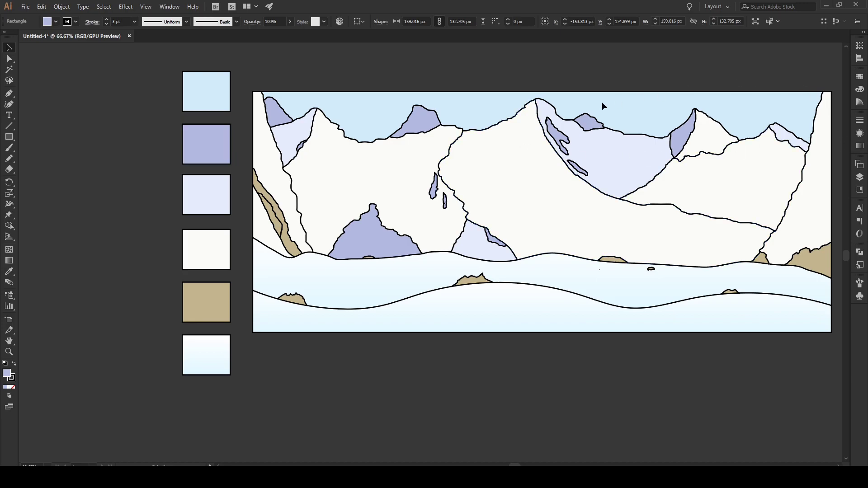
{"action": "scroll", "coordinate": [588, 109], "scroll_direction": "down", "scroll_amount": 1}
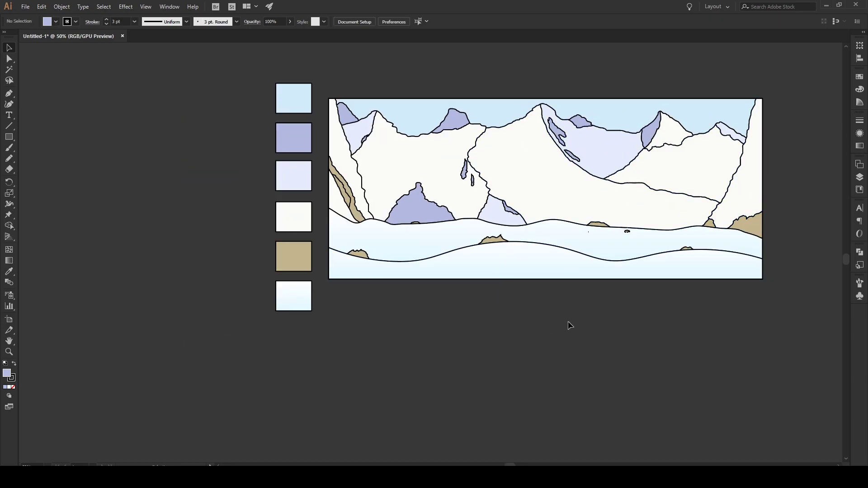
Adjust the front snow hill's vertical white-to-blue gradient to run past the hill's base, and adjust the middle snow hill's gradient
{"action": "left_click", "coordinate": [508, 264]}
{"action": "scroll", "coordinate": [510, 263], "scroll_direction": "up", "scroll_amount": 1}
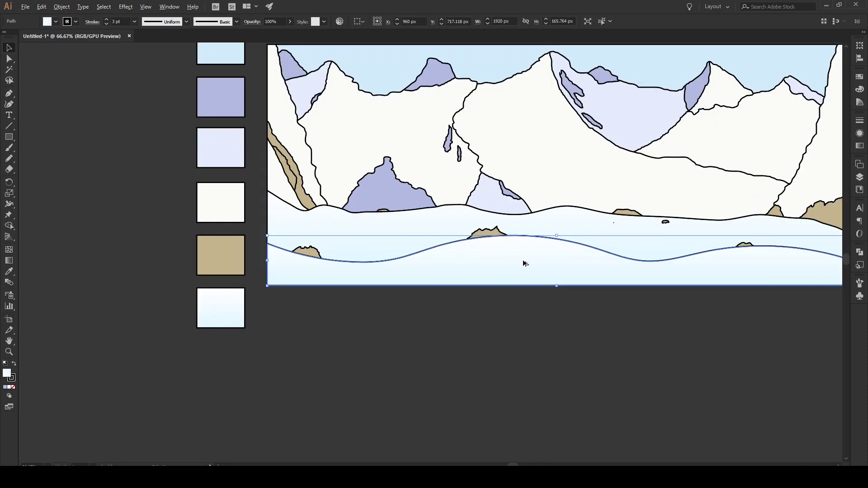
{"action": "scroll", "coordinate": [315, 225], "scroll_direction": "down", "scroll_amount": 1}
{"action": "key", "text": "g"}
{"action": "left_click_drag", "start_coordinate": [496, 237], "coordinate": [496, 241]}
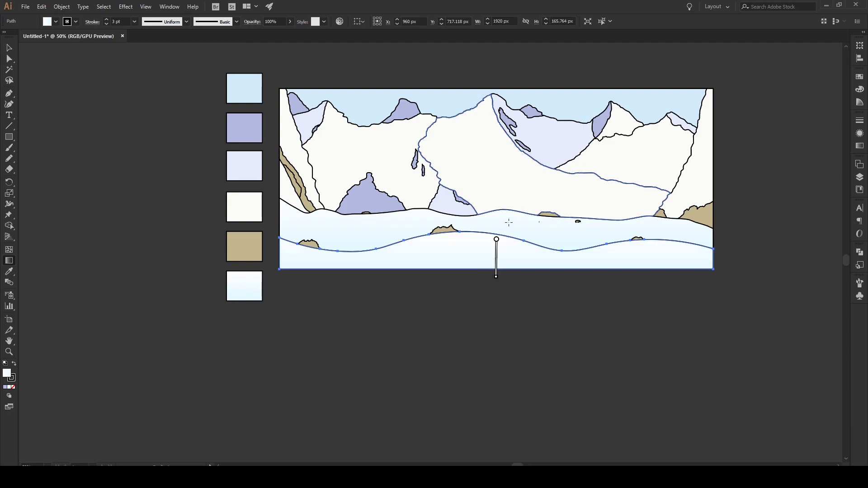
{"action": "left_click", "coordinate": [500, 224]}
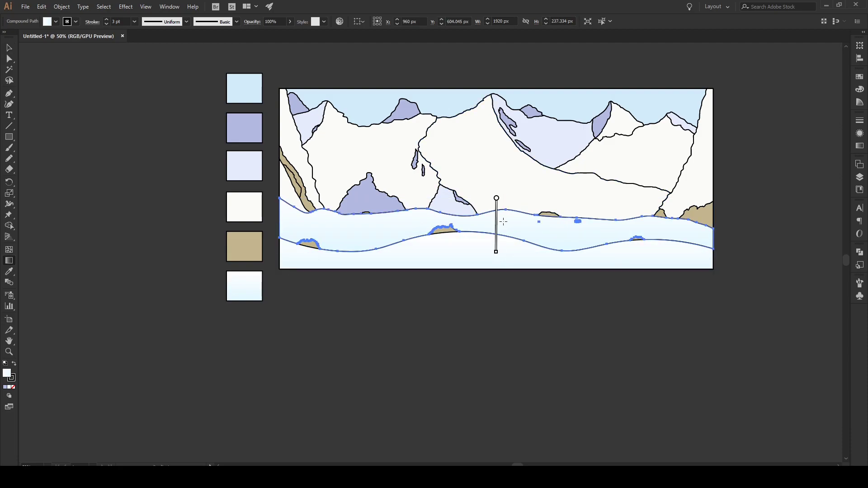
{"action": "key", "text": "v"}
{"action": "left_click", "coordinate": [507, 334]}
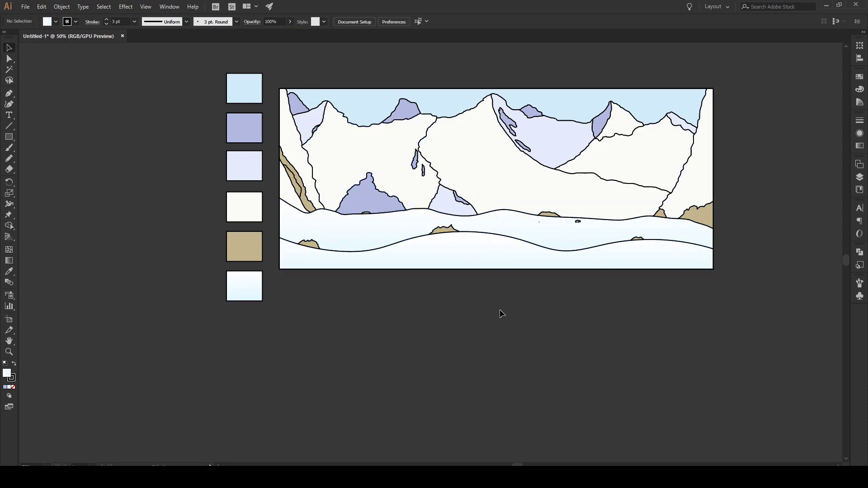
Draw a jagged pencil crack about 12 px wide and 58 px tall down from the crest of the large brown rock on the right
{"action": "key", "text": "n"}
{"action": "scroll", "coordinate": [715, 221], "scroll_direction": "up", "scroll_amount": 1}
{"action": "scroll", "coordinate": [768, 206], "scroll_direction": "up", "scroll_amount": 5}
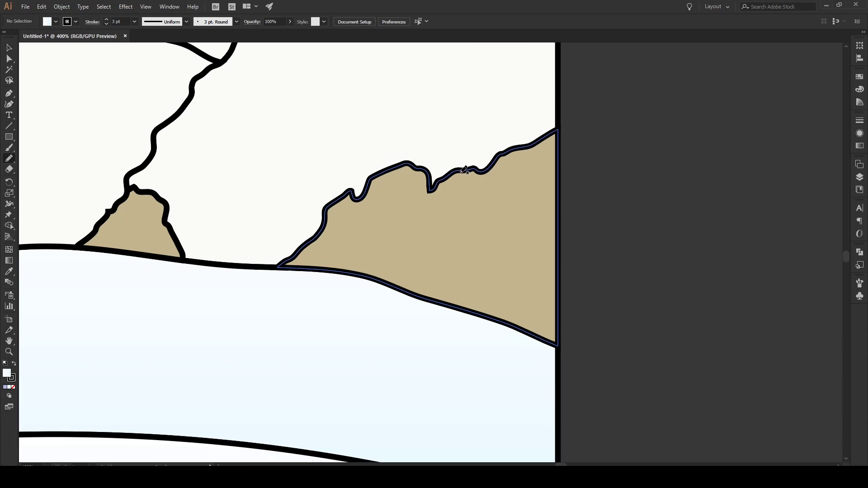
{"action": "scroll", "coordinate": [463, 170], "scroll_direction": "up", "scroll_amount": 2}
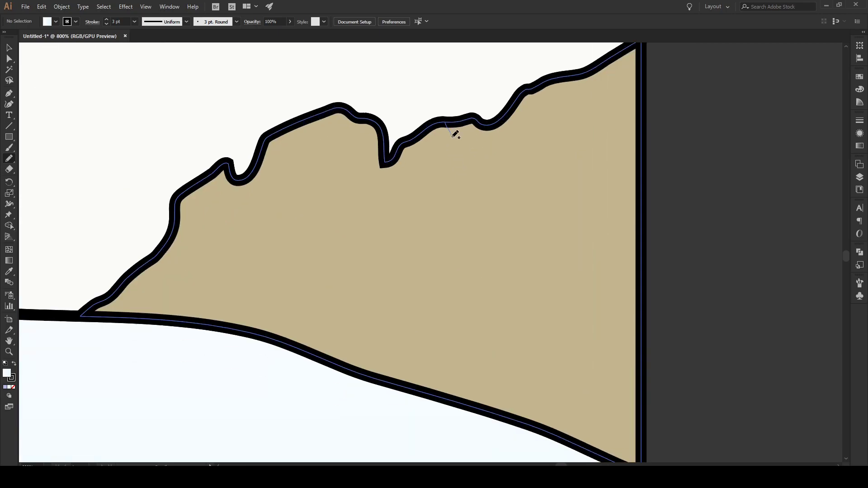
{"action": "mouse_move", "coordinate": [464, 202]}
{"action": "left_mouse_down"}
{"action": "mouse_move", "coordinate": [460, 231]}
{"action": "mouse_move", "coordinate": [489, 329]}
{"action": "left_mouse_up"}
{"action": "key", "text": "v"}
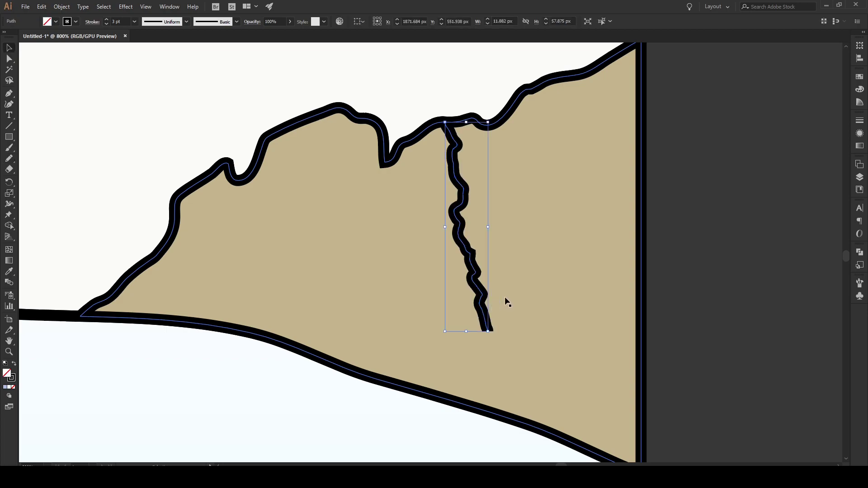
{"action": "left_click", "coordinate": [687, 245]}
Draw five short jagged branches off both sides of the main crack in the large brown rock
{"action": "key", "text": "n"}
{"action": "left_click_drag", "start_coordinate": [461, 199], "coordinate": [480, 217]}
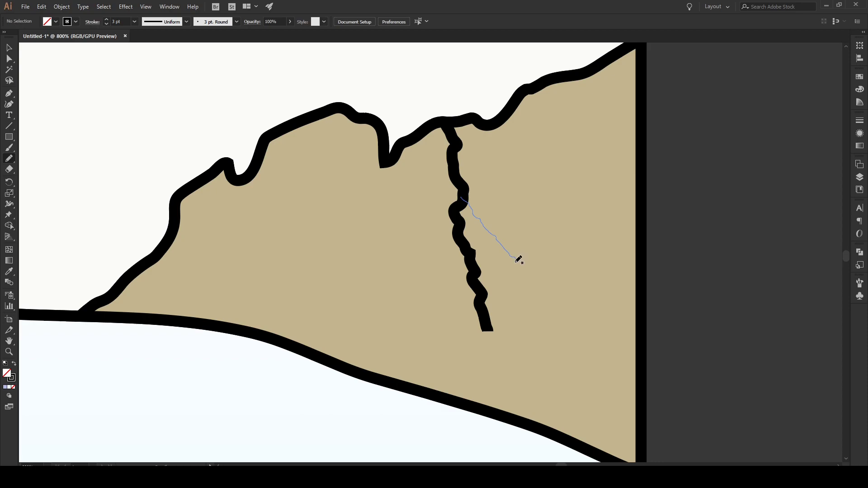
{"action": "left_click_drag", "start_coordinate": [519, 259], "coordinate": [517, 261]}
{"action": "left_click_drag", "start_coordinate": [475, 280], "coordinate": [446, 323]}
{"action": "left_click_drag", "start_coordinate": [457, 224], "coordinate": [417, 269]}
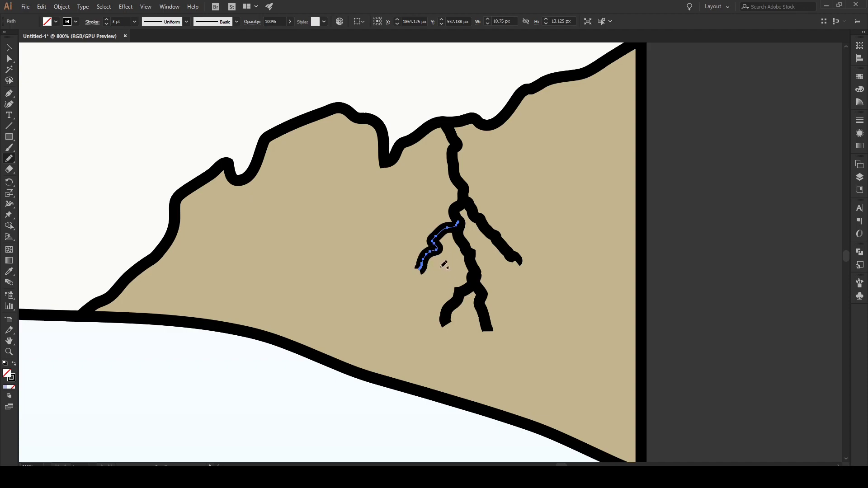
{"action": "left_click_drag", "start_coordinate": [474, 166], "coordinate": [507, 201]}
{"action": "left_click_drag", "start_coordinate": [459, 185], "coordinate": [403, 225]}
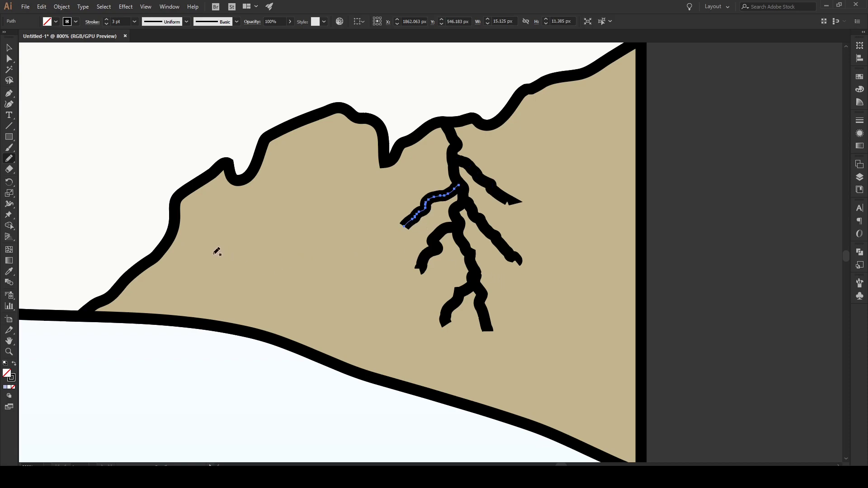
Draw two jagged ridge lines down to the large rock's base, one from its left slope and one from the artboard's right edge
{"action": "mouse_move", "coordinate": [175, 232]}
{"action": "left_mouse_down"}
{"action": "mouse_move", "coordinate": [213, 234]}
{"action": "mouse_move", "coordinate": [248, 249]}
{"action": "left_mouse_up"}
{"action": "mouse_move", "coordinate": [279, 293]}
{"action": "left_mouse_down"}
{"action": "mouse_move", "coordinate": [304, 303]}
{"action": "mouse_move", "coordinate": [339, 364]}
{"action": "left_mouse_up"}
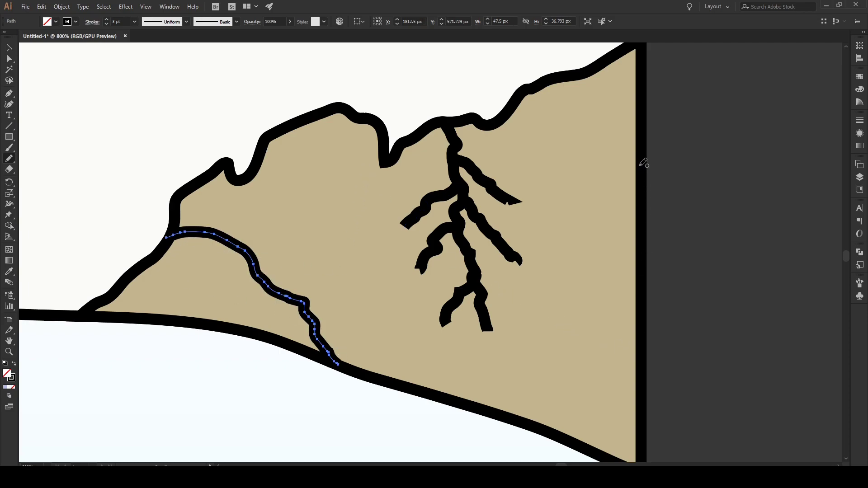
{"action": "mouse_move", "coordinate": [642, 162]}
{"action": "left_mouse_down"}
{"action": "mouse_move", "coordinate": [590, 264]}
{"action": "mouse_move", "coordinate": [549, 304]}
{"action": "mouse_move", "coordinate": [519, 362]}
{"action": "left_mouse_up"}
{"action": "left_click_drag", "start_coordinate": [475, 401], "coordinate": [470, 404]}
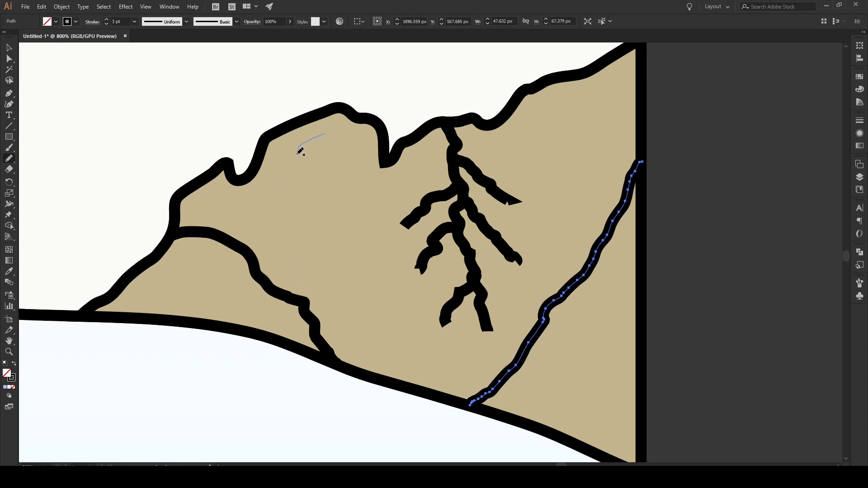
Add five short texture strokes to the large brown rock: one under its upper-left crest and two on each side section
{"action": "left_click_drag", "start_coordinate": [300, 151], "coordinate": [293, 156]}
{"action": "left_click_drag", "start_coordinate": [511, 397], "coordinate": [562, 414]}
{"action": "left_click_drag", "start_coordinate": [580, 314], "coordinate": [618, 285]}
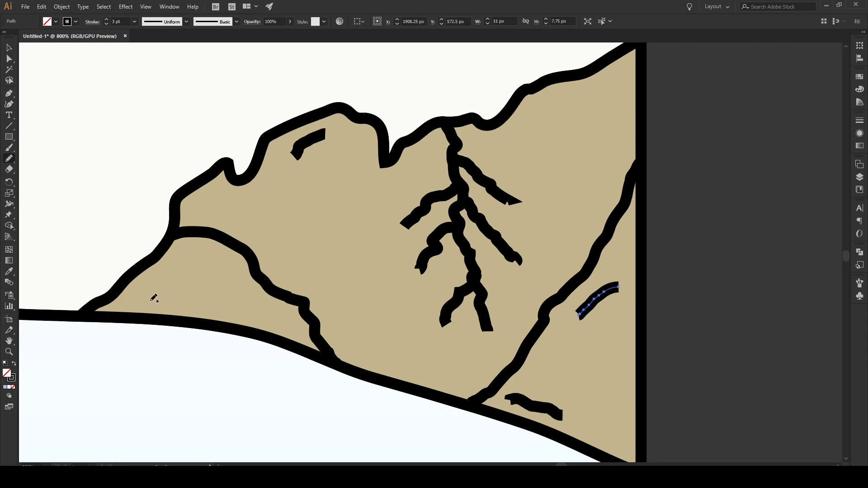
{"action": "left_click_drag", "start_coordinate": [158, 296], "coordinate": [198, 307]}
{"action": "mouse_move", "coordinate": [198, 250]}
{"action": "left_mouse_down"}
{"action": "mouse_move", "coordinate": [230, 261]}
{"action": "mouse_move", "coordinate": [236, 276]}
{"action": "left_mouse_up"}
Draw a jagged ridge line about 50 px wide and 62 px tall from the large rock's left notch down to its base
{"action": "scroll", "coordinate": [385, 293], "scroll_direction": "down", "scroll_amount": 8}
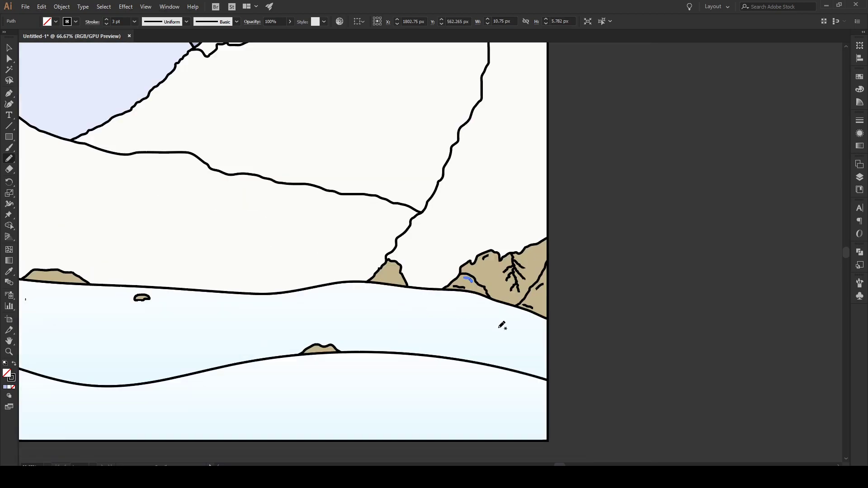
{"action": "scroll", "coordinate": [542, 301], "scroll_direction": "up", "scroll_amount": 5}
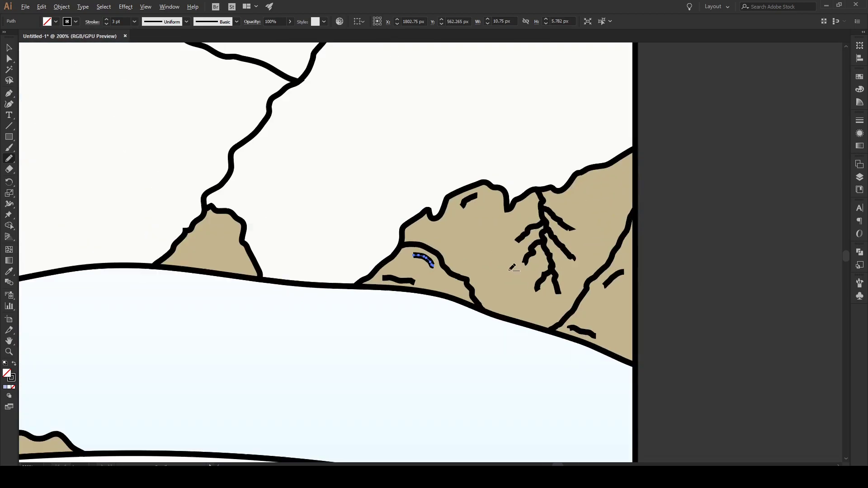
{"action": "mouse_move", "coordinate": [412, 181]}
{"action": "left_mouse_down"}
{"action": "mouse_move", "coordinate": [487, 241]}
{"action": "mouse_move", "coordinate": [488, 268]}
{"action": "mouse_move", "coordinate": [520, 305]}
{"action": "left_mouse_up"}
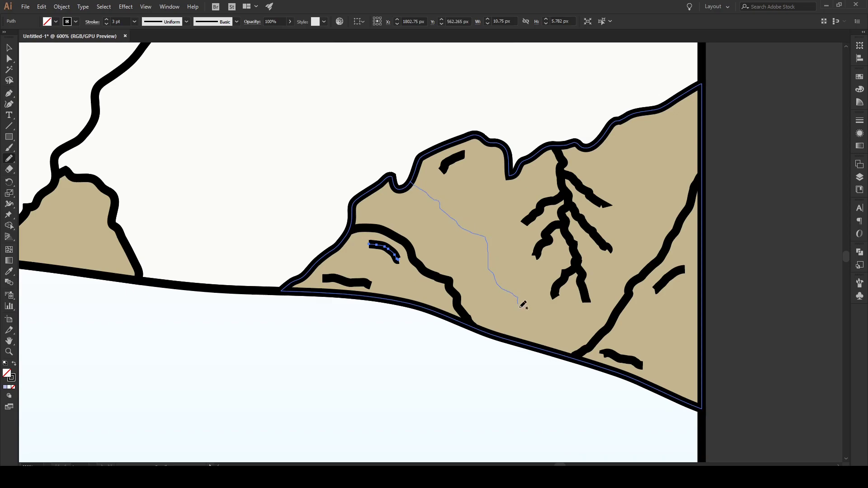
{"action": "left_click_drag", "start_coordinate": [547, 345], "coordinate": [546, 346]}
Draw an arched contour about 38 px wide inside the neighbouring small brown rock, and detail lines inside the front hill's right rock
{"action": "scroll", "coordinate": [268, 277], "scroll_direction": "left", "scroll_amount": 5}
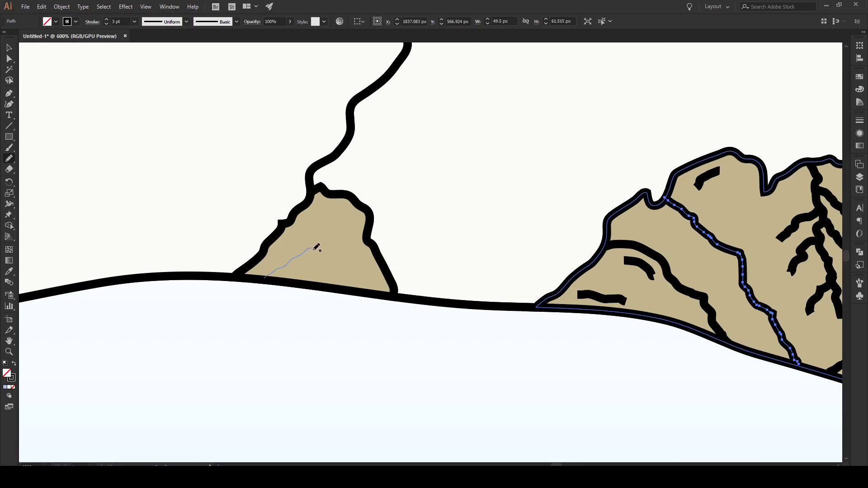
{"action": "left_click_drag", "start_coordinate": [351, 271], "coordinate": [361, 285]}
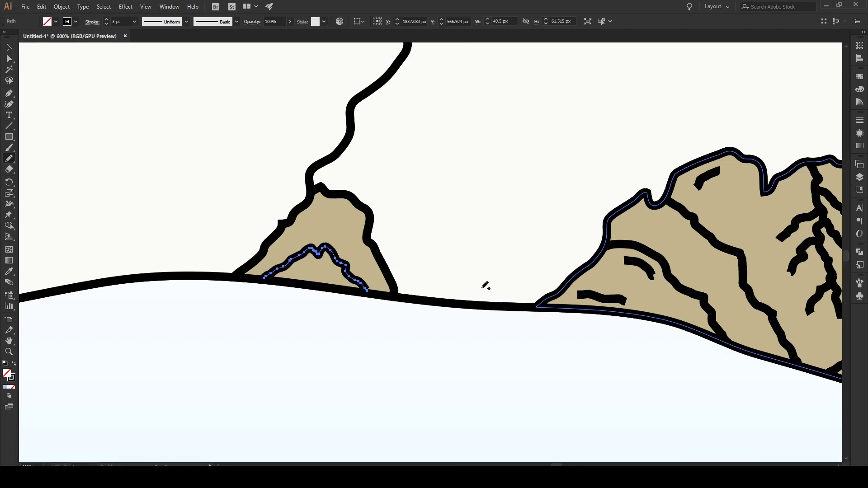
{"action": "scroll", "coordinate": [479, 287], "scroll_direction": "down", "scroll_amount": 3}
{"action": "scroll", "coordinate": [387, 343], "scroll_direction": "down", "scroll_amount": 1}
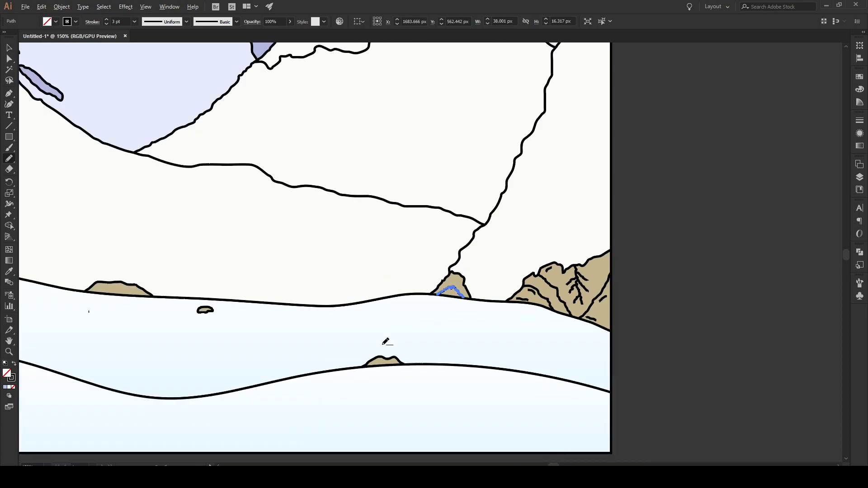
{"action": "scroll", "coordinate": [384, 353], "scroll_direction": "up", "scroll_amount": 5}
{"action": "left_click_drag", "start_coordinate": [379, 343], "coordinate": [455, 345]}
{"action": "scroll", "coordinate": [551, 329], "scroll_direction": "down", "scroll_amount": 3}
{"action": "scroll", "coordinate": [552, 327], "scroll_direction": "down", "scroll_amount": 2}
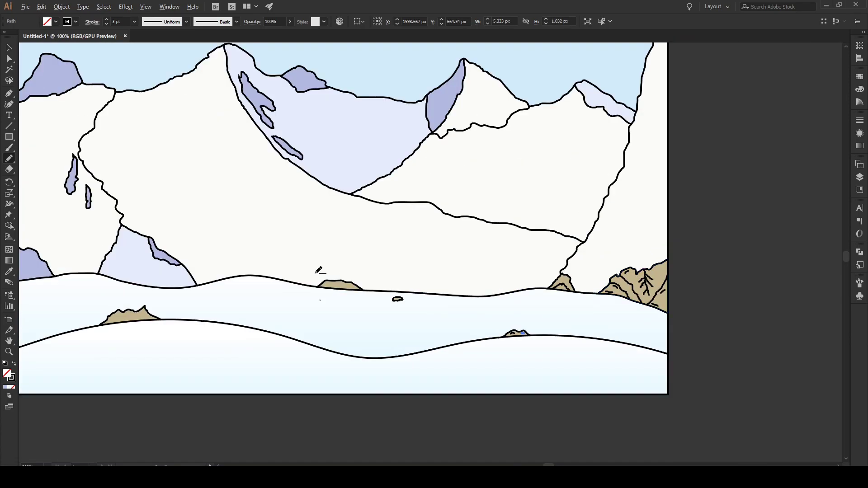
Draw jagged ridge lines inside the low brown rock on the middle hill's crest and the centre rock on the front hill's crest
{"action": "scroll", "coordinate": [346, 290], "scroll_direction": "up", "scroll_amount": 4}
{"action": "left_click_drag", "start_coordinate": [342, 295], "coordinate": [386, 303]}
{"action": "left_click_drag", "start_coordinate": [408, 273], "coordinate": [450, 307]}
{"action": "scroll", "coordinate": [634, 345], "scroll_direction": "down", "scroll_amount": 5}
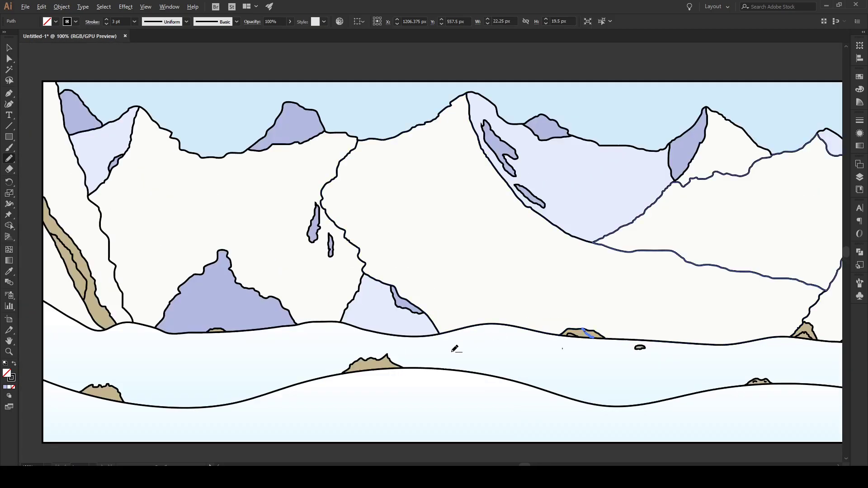
{"action": "scroll", "coordinate": [360, 371], "scroll_direction": "up", "scroll_amount": 3}
{"action": "mouse_move", "coordinate": [335, 328]}
{"action": "left_mouse_down"}
{"action": "mouse_move", "coordinate": [367, 355]}
{"action": "mouse_move", "coordinate": [415, 323]}
{"action": "mouse_move", "coordinate": [389, 353]}
{"action": "left_mouse_up"}
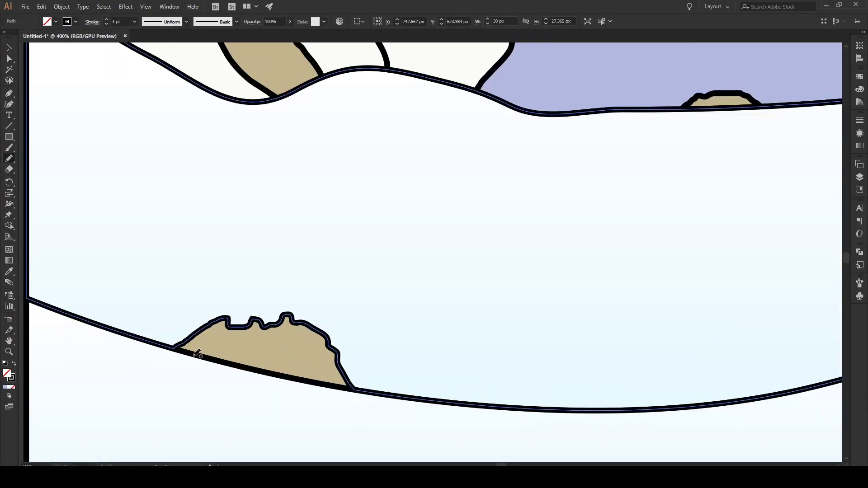
Draw an arch, a diagonal ridge line and two short texture strokes inside the brown rock on the front hill's left side
{"action": "left_click_drag", "start_coordinate": [245, 349], "coordinate": [258, 370]}
{"action": "left_click_drag", "start_coordinate": [325, 337], "coordinate": [274, 372]}
{"action": "left_click_drag", "start_coordinate": [253, 336], "coordinate": [269, 344]}
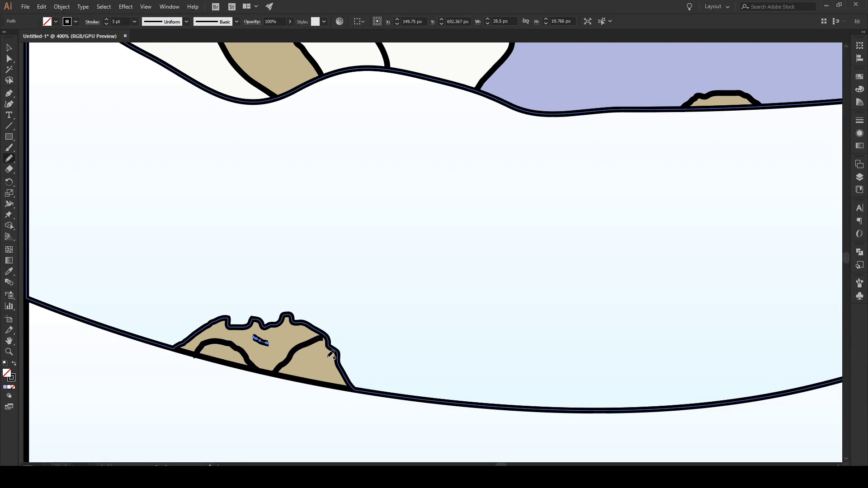
{"action": "left_click_drag", "start_coordinate": [329, 359], "coordinate": [332, 362]}
{"action": "scroll", "coordinate": [350, 318], "scroll_direction": "down", "scroll_amount": 5}
{"action": "scroll", "coordinate": [357, 312], "scroll_direction": "up", "scroll_amount": 10}
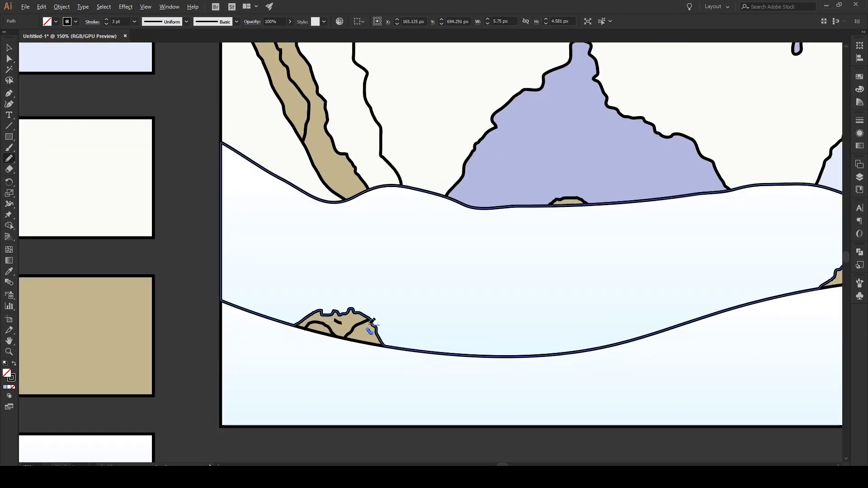
{"action": "scroll", "coordinate": [216, 277], "scroll_direction": "down", "scroll_amount": 5}
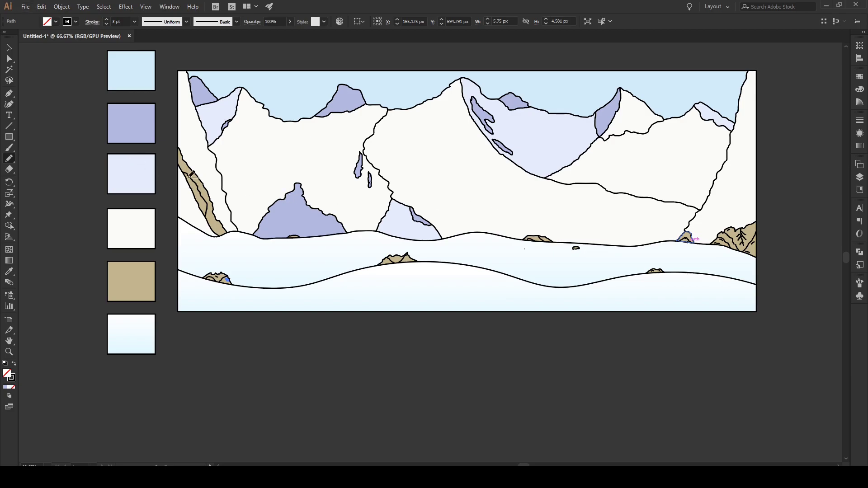
Draw jagged cracks along the left brown cliff's lower edge and branching ridge lines across its base
{"action": "scroll", "coordinate": [187, 173], "scroll_direction": "up", "scroll_amount": 4}
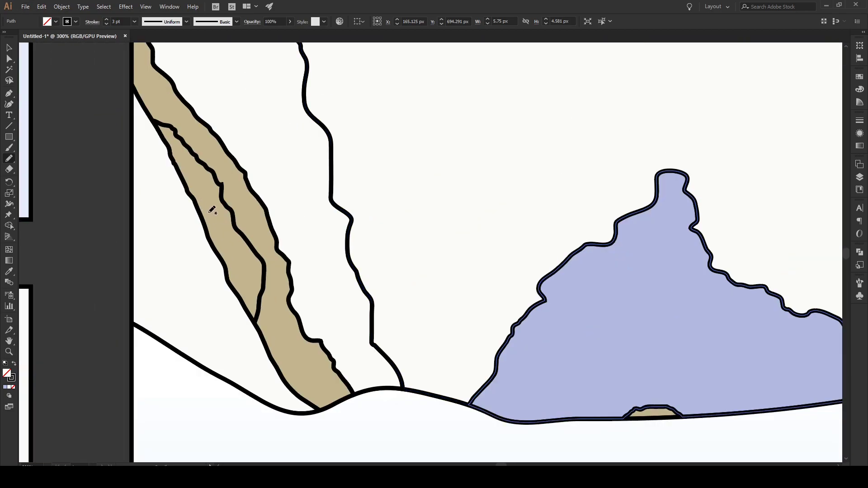
{"action": "left_click_drag", "start_coordinate": [232, 255], "coordinate": [235, 268]}
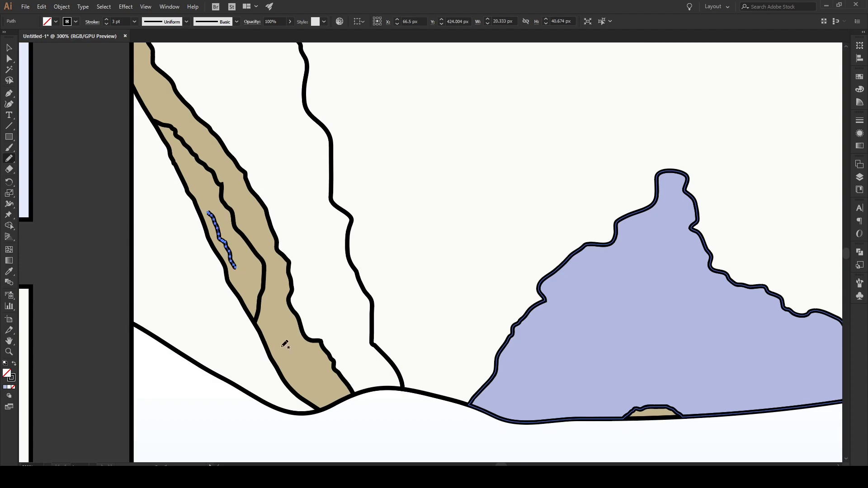
{"action": "left_click_drag", "start_coordinate": [284, 362], "coordinate": [295, 393]}
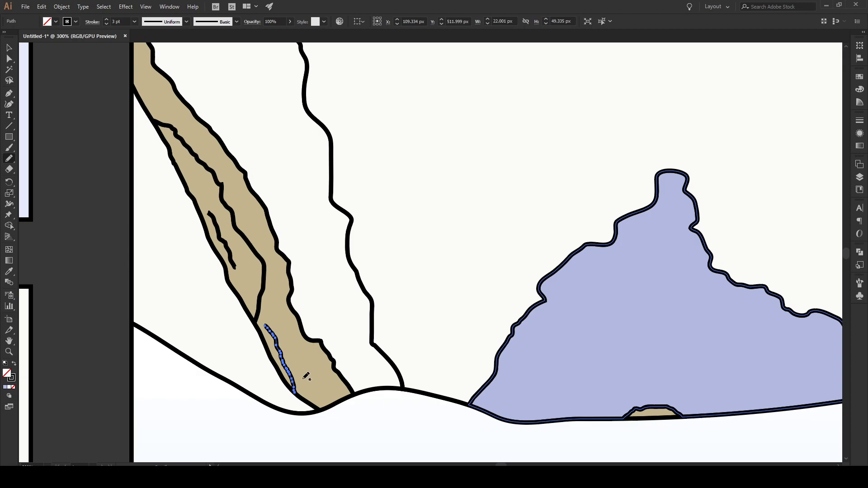
{"action": "mouse_move", "coordinate": [320, 347]}
{"action": "left_mouse_down"}
{"action": "mouse_move", "coordinate": [301, 396]}
{"action": "mouse_move", "coordinate": [328, 399]}
{"action": "mouse_move", "coordinate": [319, 410]}
{"action": "mouse_move", "coordinate": [317, 392]}
{"action": "mouse_move", "coordinate": [330, 394]}
{"action": "mouse_move", "coordinate": [343, 378]}
{"action": "left_mouse_up"}
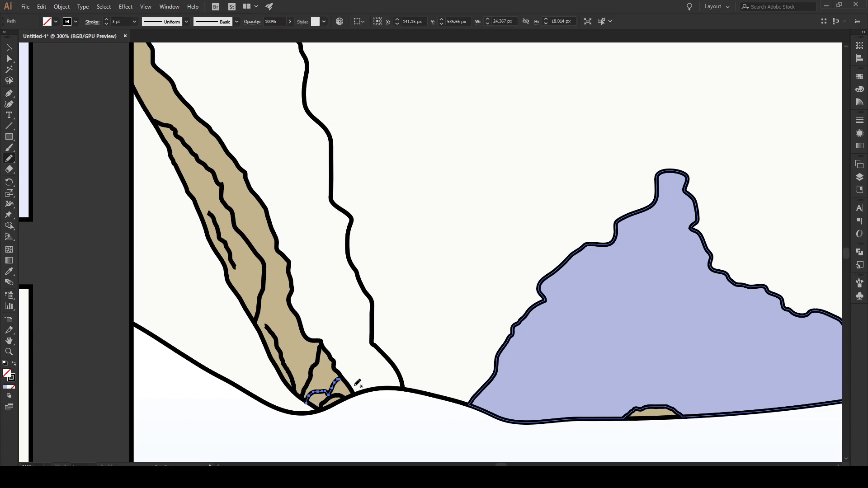
Add a thin crack at the top of the left brown cliff and several tiny texture marks down its length
{"action": "scroll", "coordinate": [380, 360], "scroll_direction": "down", "scroll_amount": 1}
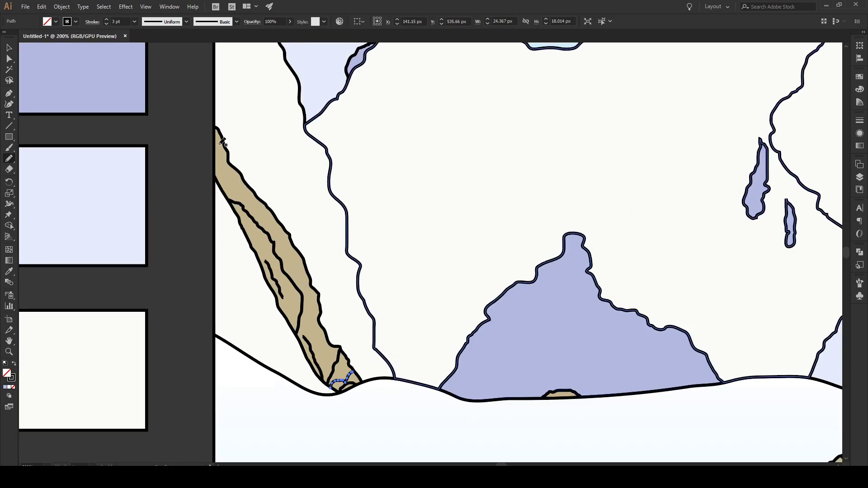
{"action": "left_click_drag", "start_coordinate": [224, 180], "coordinate": [224, 182]}
{"action": "left_click_drag", "start_coordinate": [265, 221], "coordinate": [269, 225]}
{"action": "left_click_drag", "start_coordinate": [307, 324], "coordinate": [317, 358]}
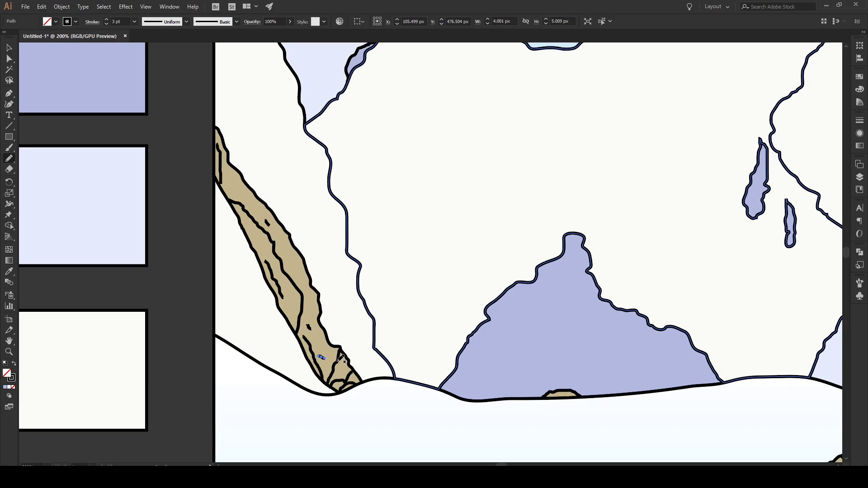
Draw two small stones on the snow below the lavender mound and fill the right one with the brown sampled from the rock above
{"action": "scroll", "coordinate": [324, 355], "scroll_direction": "down", "scroll_amount": 4}
{"action": "scroll", "coordinate": [317, 354], "scroll_direction": "up", "scroll_amount": 4}
{"action": "left_click_drag", "start_coordinate": [326, 328], "coordinate": [364, 331]}
{"action": "key", "text": "i"}
{"action": "left_click", "coordinate": [343, 310]}
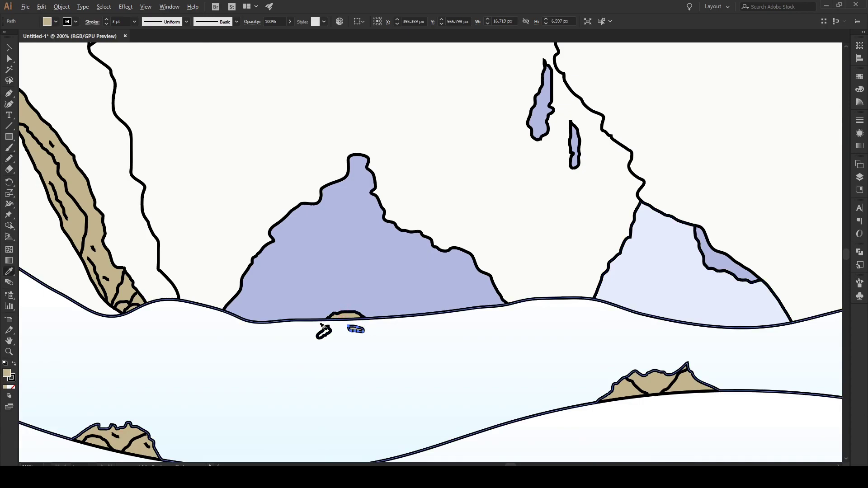
Fill the left small stone below the lavender mound with the same brown and clear the selection
{"action": "left_click", "coordinate": [326, 333], "text": "alt"}
{"action": "key", "text": "ctrl+z"}
{"action": "scroll", "coordinate": [326, 333], "scroll_direction": "up", "scroll_amount": 4}
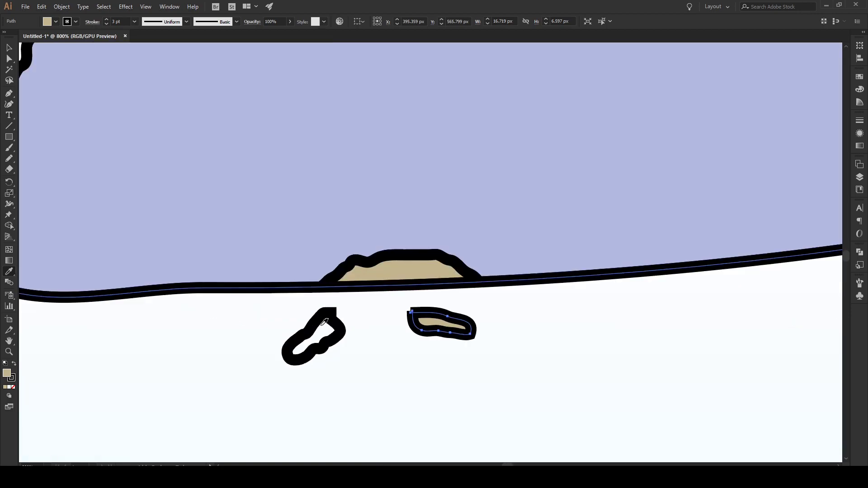
{"action": "left_click", "coordinate": [311, 319], "text": "alt"}
{"action": "key", "text": "v"}
{"action": "scroll", "coordinate": [317, 322], "scroll_direction": "down", "scroll_amount": 7}
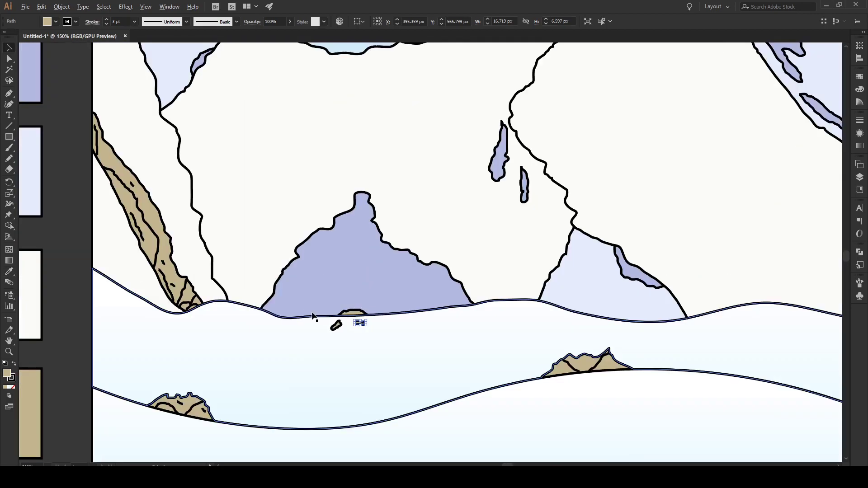
{"action": "left_click", "coordinate": [355, 113]}
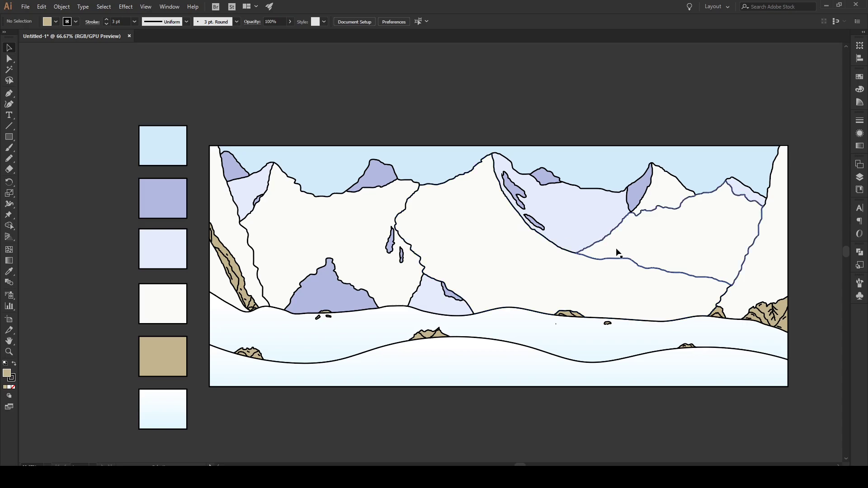
{"action": "scroll", "coordinate": [819, 275], "scroll_direction": "up", "scroll_amount": 1}
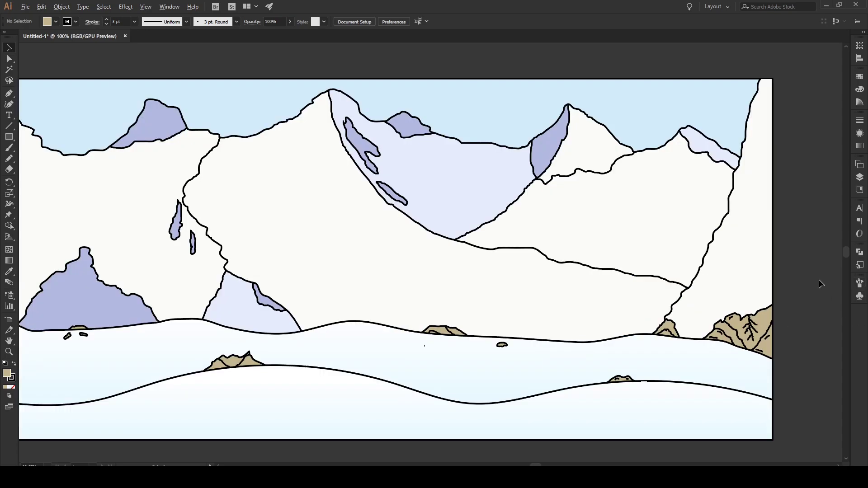
{"action": "key", "text": "m"}
{"action": "key", "text": "n"}
{"action": "scroll", "coordinate": [723, 71], "scroll_direction": "down", "scroll_amount": 2}
{"action": "scroll", "coordinate": [640, 71], "scroll_direction": "up", "scroll_amount": 1}
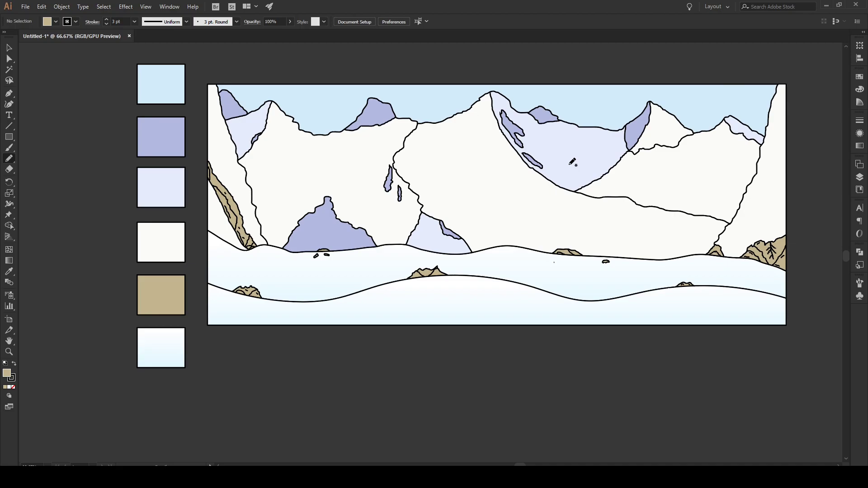
{"action": "key", "text": "v"}
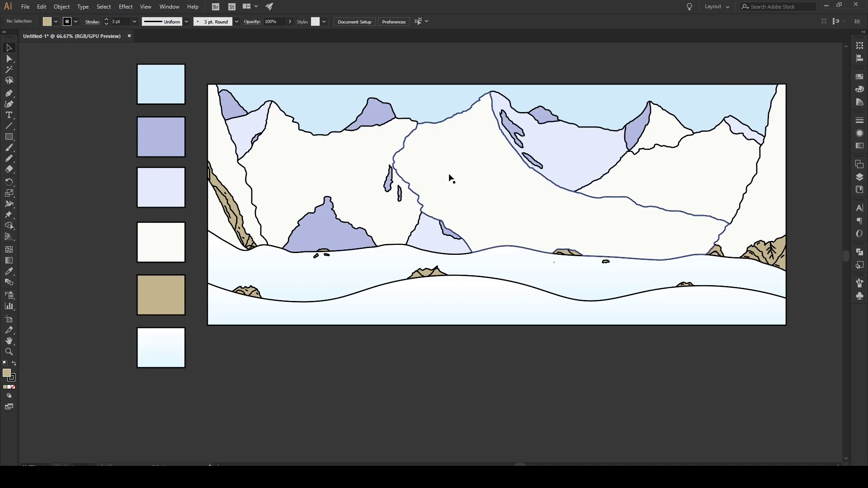
{"action": "scroll", "coordinate": [216, 221], "scroll_direction": "up", "scroll_amount": 3}
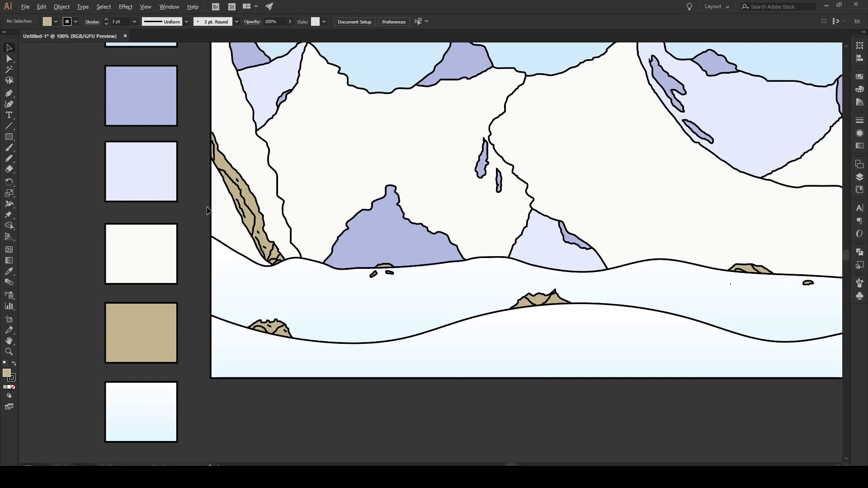
Draw a jagged triangular rock against the artboard's left edge below the brown cliff and fill it with the cliff's brown
{"action": "key", "text": "n"}
{"action": "scroll", "coordinate": [237, 273], "scroll_direction": "up", "scroll_amount": 1}
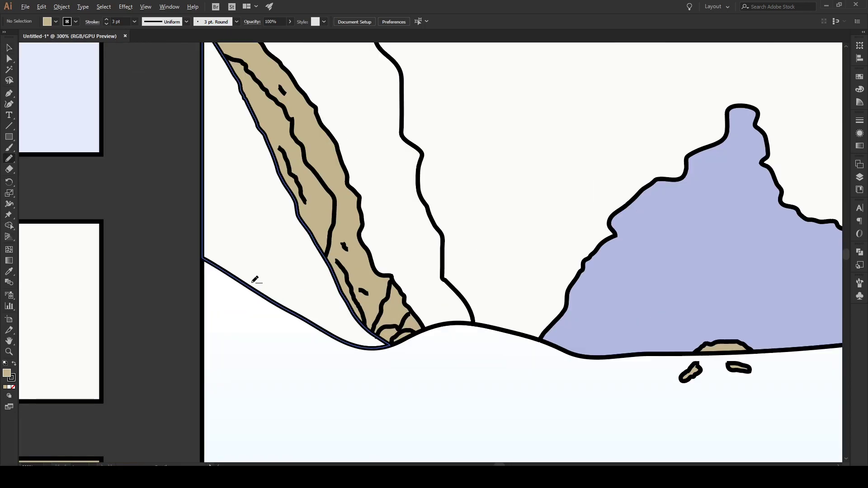
{"action": "left_click_drag", "start_coordinate": [295, 314], "coordinate": [202, 173]}
{"action": "mouse_move", "coordinate": [205, 209]}
{"action": "left_mouse_down"}
{"action": "mouse_move", "coordinate": [211, 262]}
{"action": "mouse_move", "coordinate": [295, 311]}
{"action": "left_mouse_up"}
{"action": "key", "text": "i"}
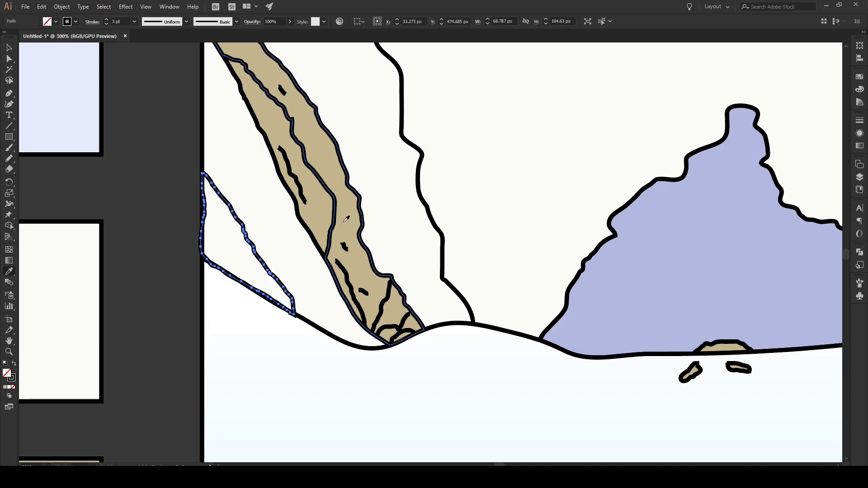
{"action": "left_click", "coordinate": [346, 219]}
{"action": "key", "text": "v"}
{"action": "left_click", "coordinate": [139, 196]}
{"action": "key", "text": "ctrl+1"}
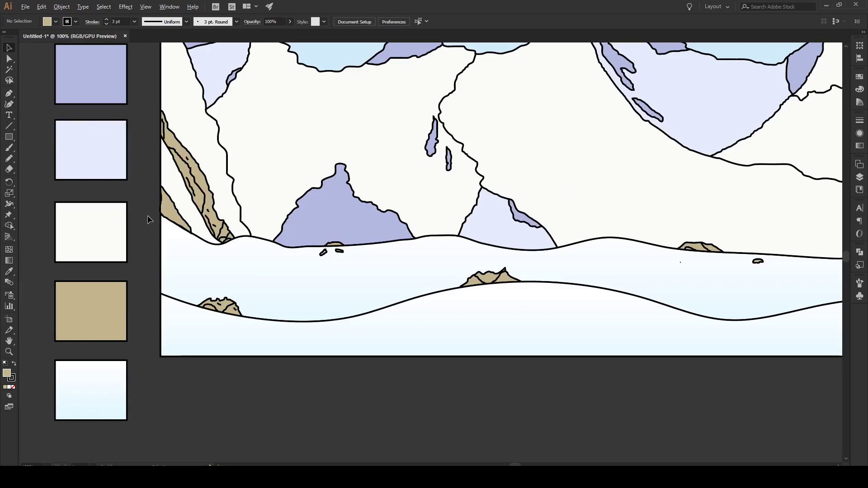
Draw a low elongated rock along the snow line beside the new edge rock and fill it with the sampled brown
{"action": "scroll", "coordinate": [149, 219], "scroll_direction": "down", "scroll_amount": 2}
{"action": "scroll", "coordinate": [134, 218], "scroll_direction": "up", "scroll_amount": 3}
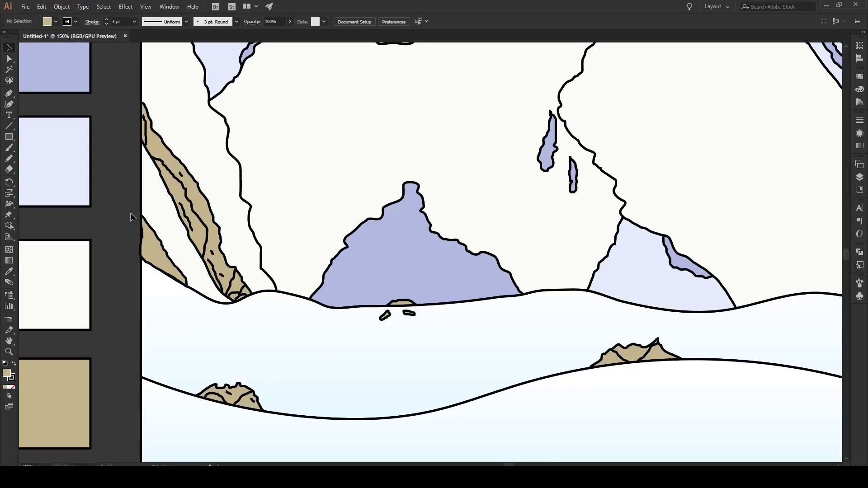
{"action": "key", "text": "n"}
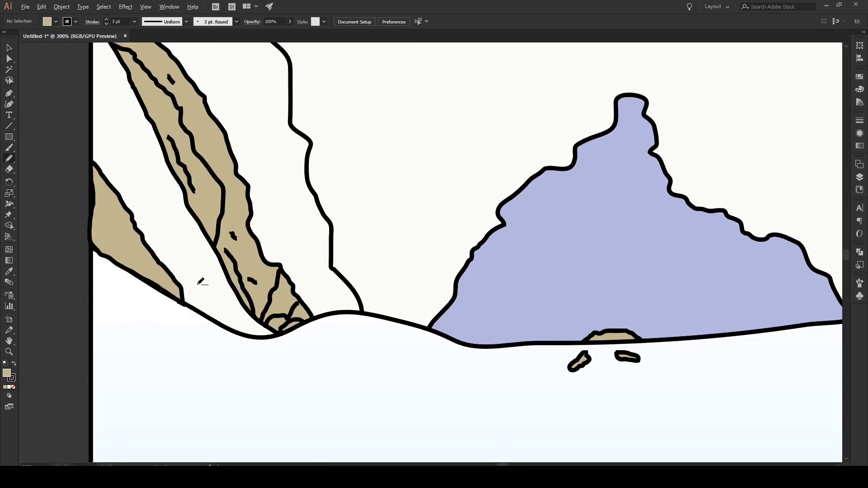
{"action": "scroll", "coordinate": [194, 271], "scroll_direction": "up", "scroll_amount": 2}
{"action": "mouse_move", "coordinate": [162, 265]}
{"action": "left_mouse_down"}
{"action": "mouse_move", "coordinate": [207, 288]}
{"action": "mouse_move", "coordinate": [239, 325]}
{"action": "mouse_move", "coordinate": [225, 326]}
{"action": "mouse_move", "coordinate": [174, 287]}
{"action": "left_mouse_up"}
{"action": "key", "text": "i"}
{"action": "left_click", "coordinate": [234, 220]}
{"action": "key", "text": "v"}
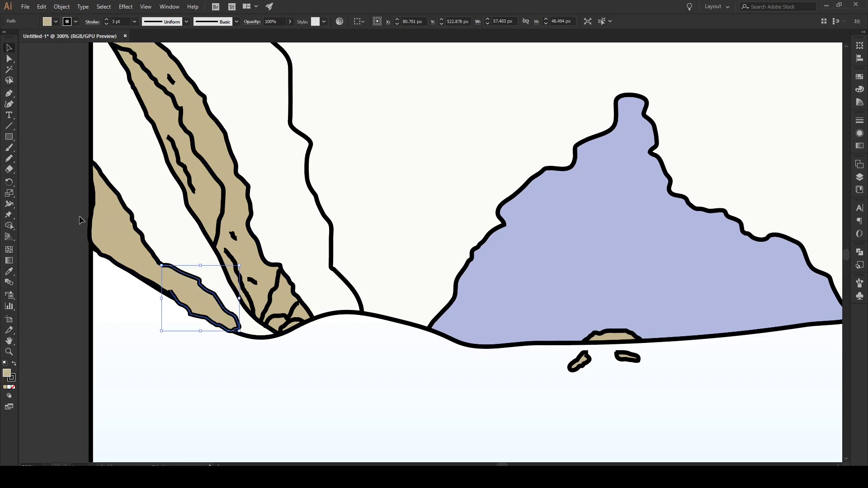
{"action": "left_click", "coordinate": [44, 220]}
Add short crack lines and texture marks across the new brown rocks at the artboard's left edge and clear the selection
{"action": "scroll", "coordinate": [44, 220], "scroll_direction": "down", "scroll_amount": 5, "text": "alt"}
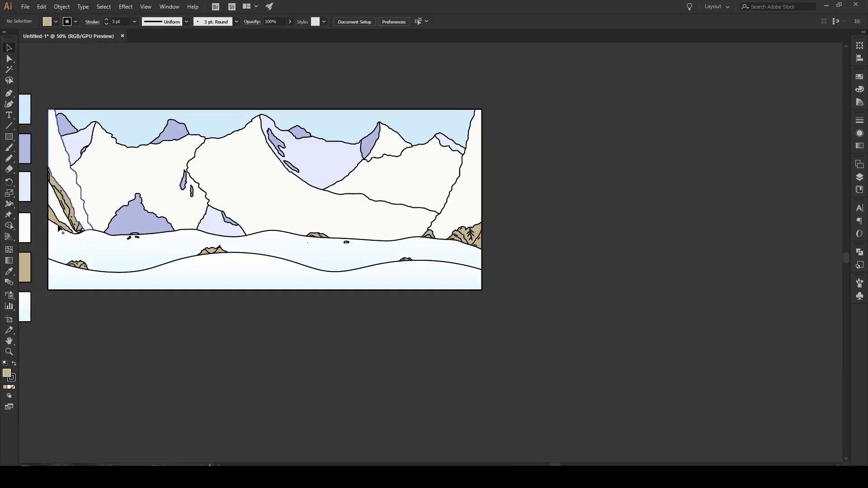
{"action": "scroll", "coordinate": [43, 220], "scroll_direction": "up", "scroll_amount": 5}
{"action": "key", "text": "n"}
{"action": "left_click_drag", "start_coordinate": [78, 224], "coordinate": [134, 262]}
{"action": "left_click_drag", "start_coordinate": [69, 195], "coordinate": [75, 204]}
{"action": "key", "text": "v"}
{"action": "left_click", "coordinate": [40, 195]}
{"action": "scroll", "coordinate": [41, 195], "scroll_direction": "down", "scroll_amount": 4}
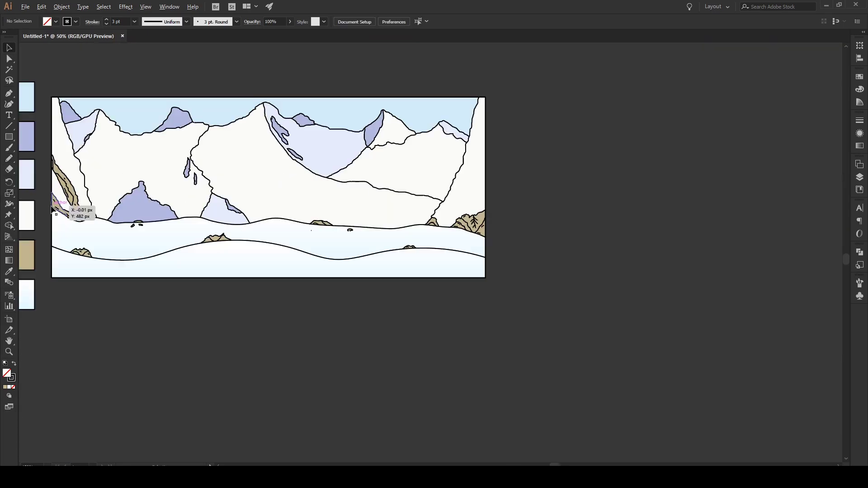
Draw a 1920 by 800 px rectangle covering the whole artboard
{"action": "scroll", "coordinate": [117, 165], "scroll_direction": "up", "scroll_amount": 1}
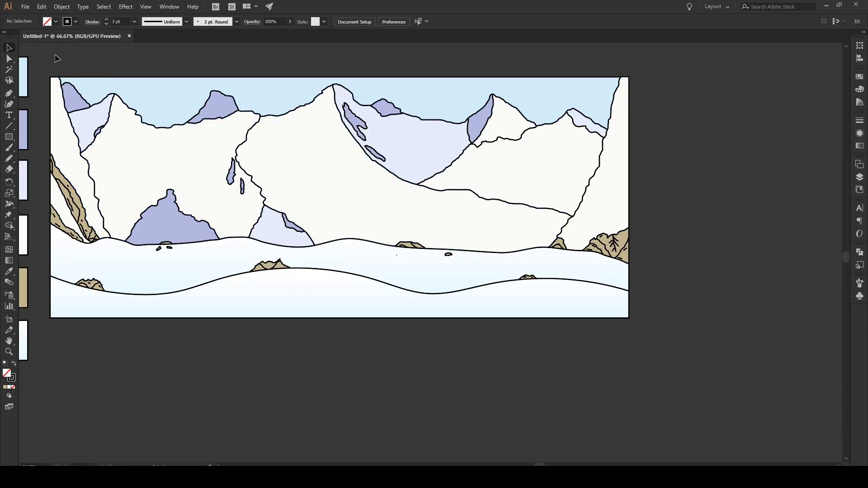
{"action": "key", "text": "m"}
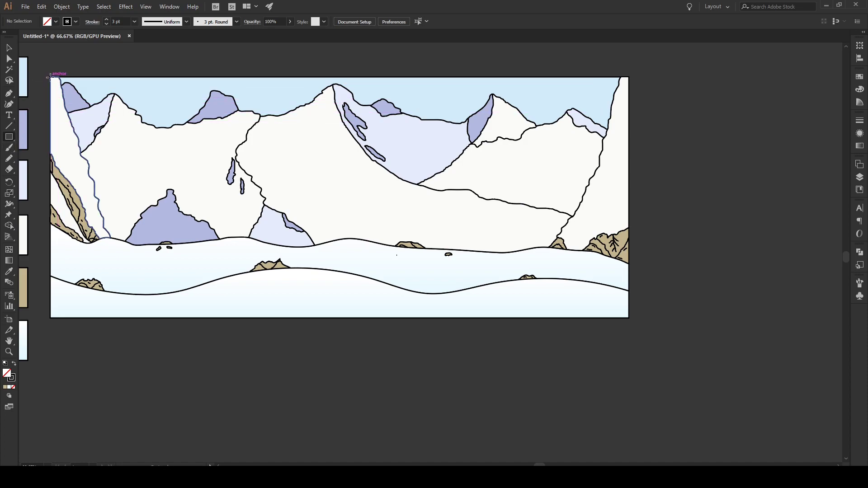
{"action": "left_click_drag", "start_coordinate": [51, 76], "coordinate": [629, 318]}
{"action": "key", "text": "v"}
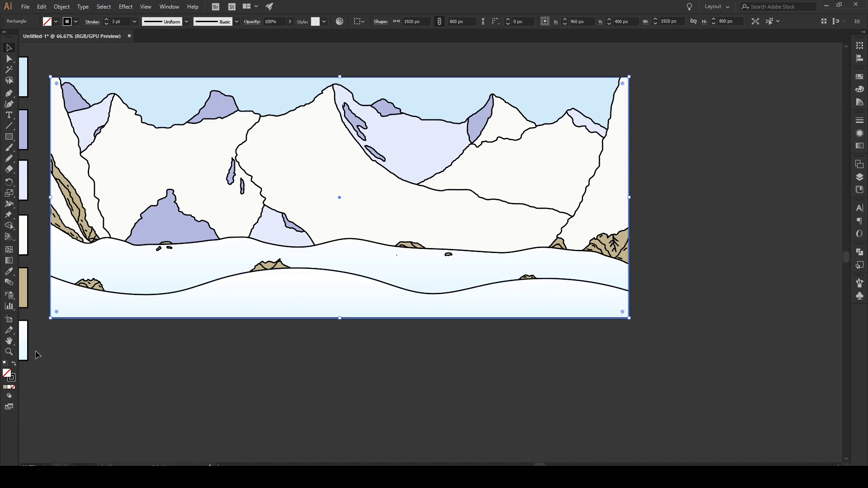
Give the covering rectangle a white fill without stroke and lower its opacity to 19%
{"action": "left_click", "coordinate": [14, 364]}
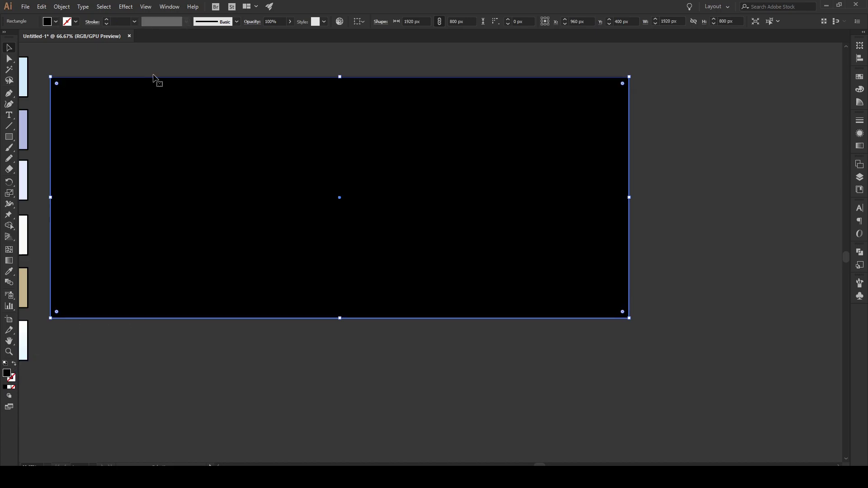
{"action": "left_click", "coordinate": [54, 22]}
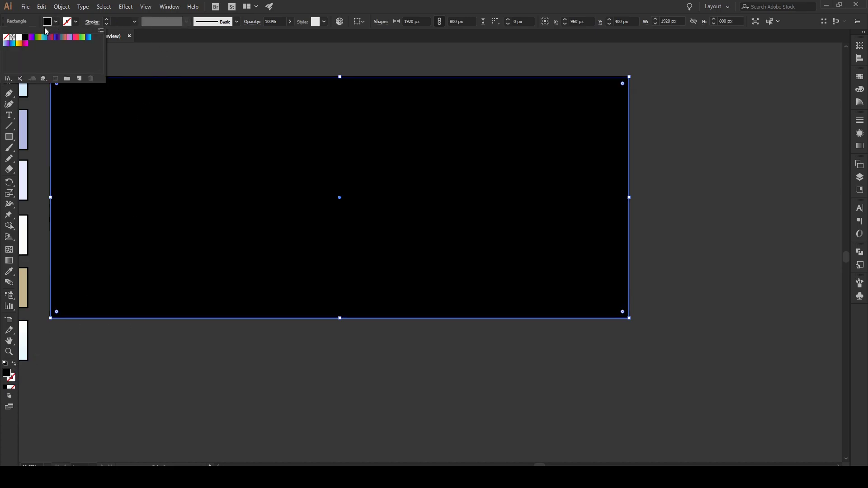
{"action": "left_click", "coordinate": [19, 37]}
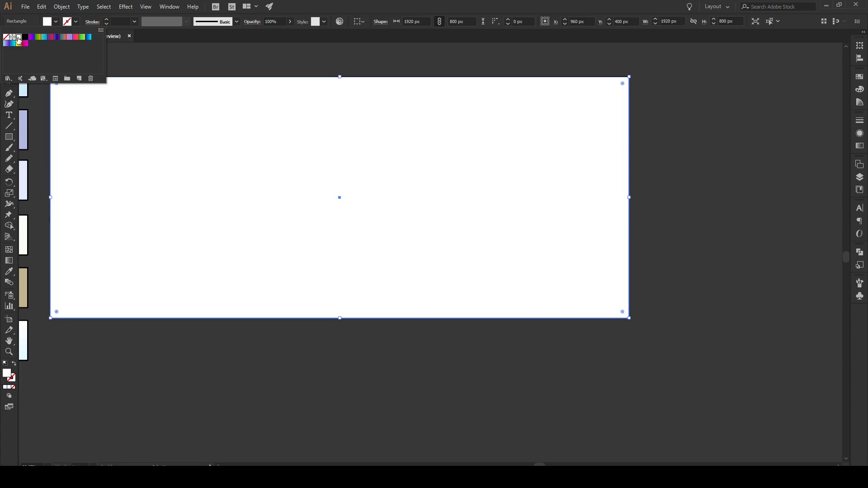
{"action": "left_click", "coordinate": [187, 326]}
{"action": "left_click", "coordinate": [289, 21]}
{"action": "left_click_drag", "start_coordinate": [291, 32], "coordinate": [262, 35]}
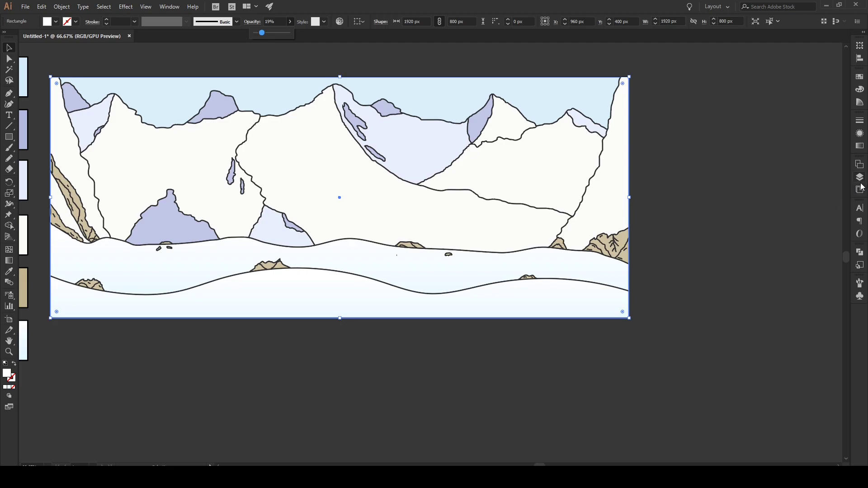
Apply a Grain texture effect to the overlay rectangle with intensity 58, contrast 60 and Stippled grain, and deselect it
{"action": "left_click", "coordinate": [126, 7]}
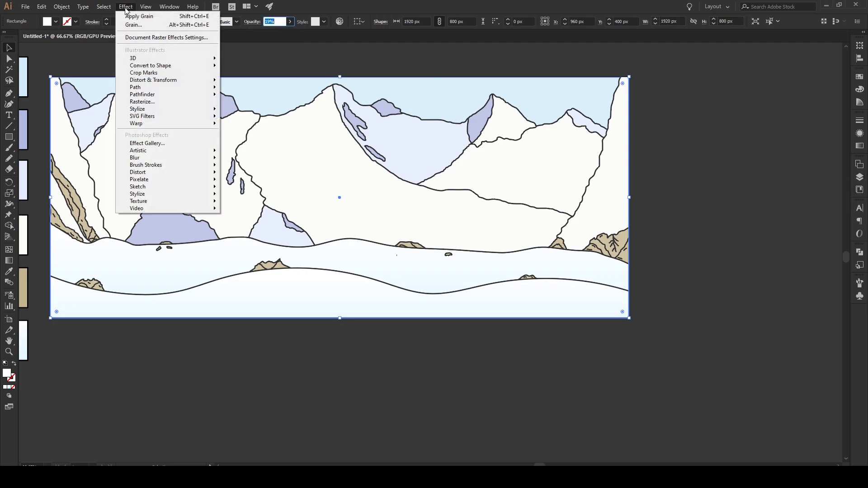
{"action": "mouse_move", "coordinate": [171, 203]}
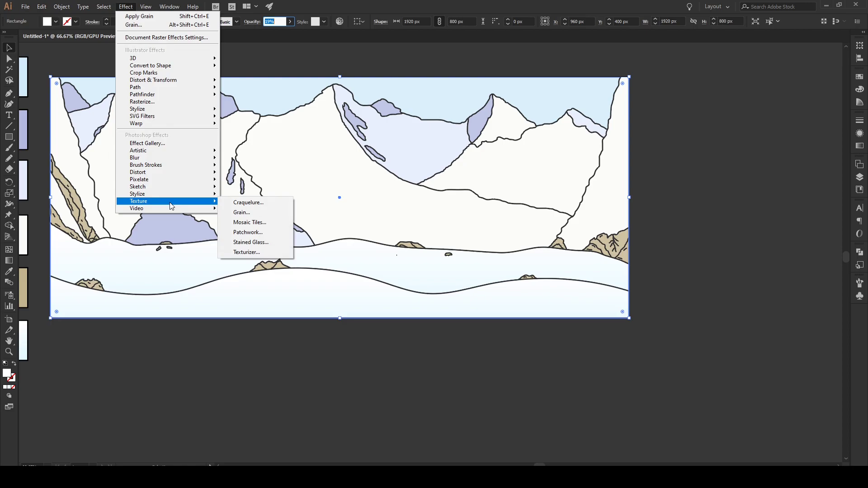
{"action": "left_click", "coordinate": [254, 217]}
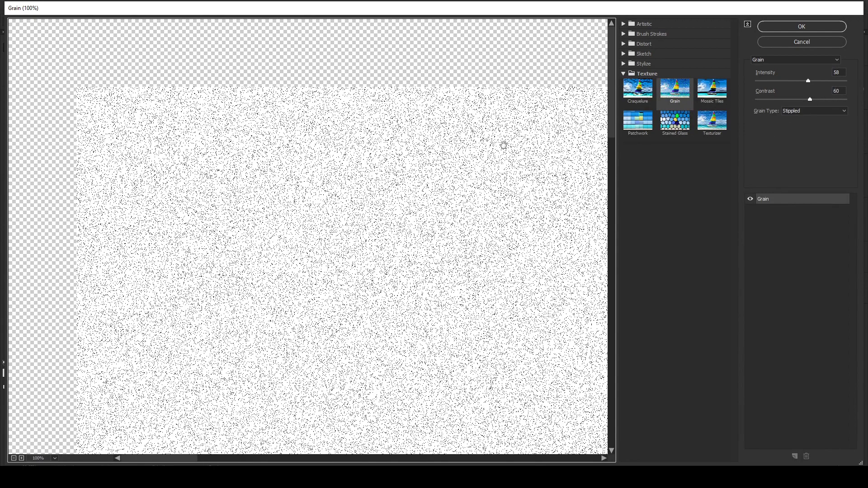
{"action": "left_click", "coordinate": [809, 29]}
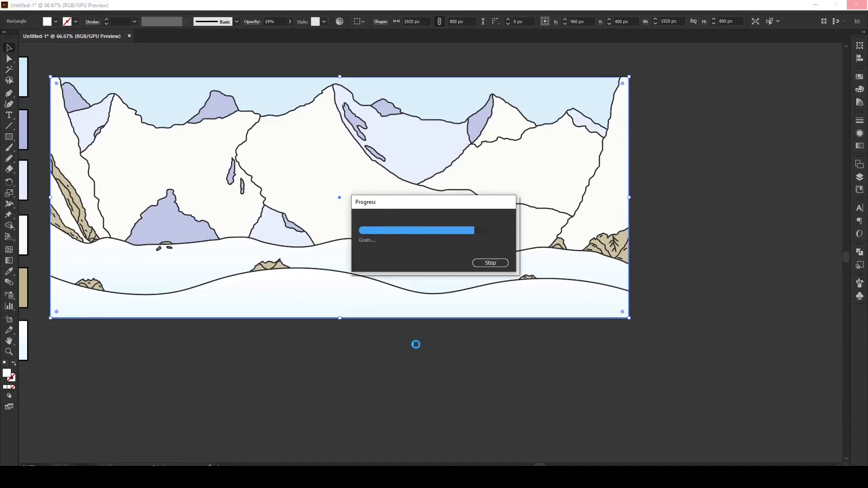
{"action": "left_click", "coordinate": [465, 342]}
Examine the grain overlay close up and across the whole landscape
{"action": "scroll", "coordinate": [581, 331], "scroll_direction": "down", "scroll_amount": 2}
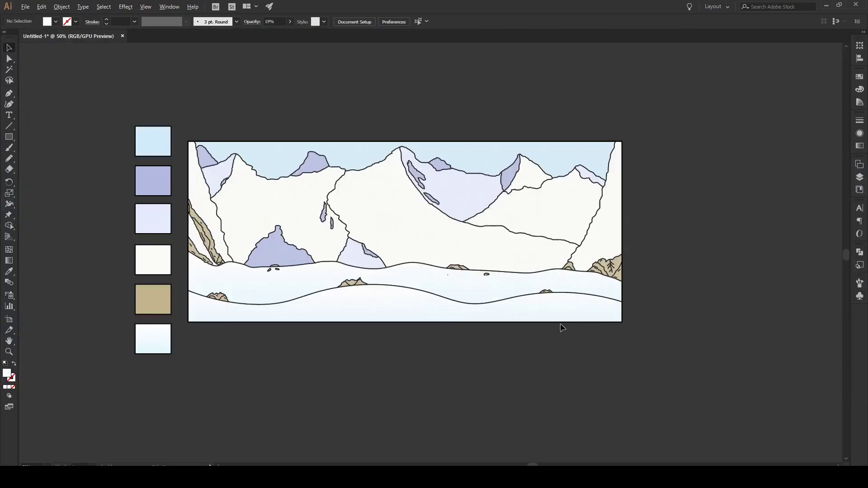
{"action": "scroll", "coordinate": [385, 283], "scroll_direction": "up", "scroll_amount": 4}
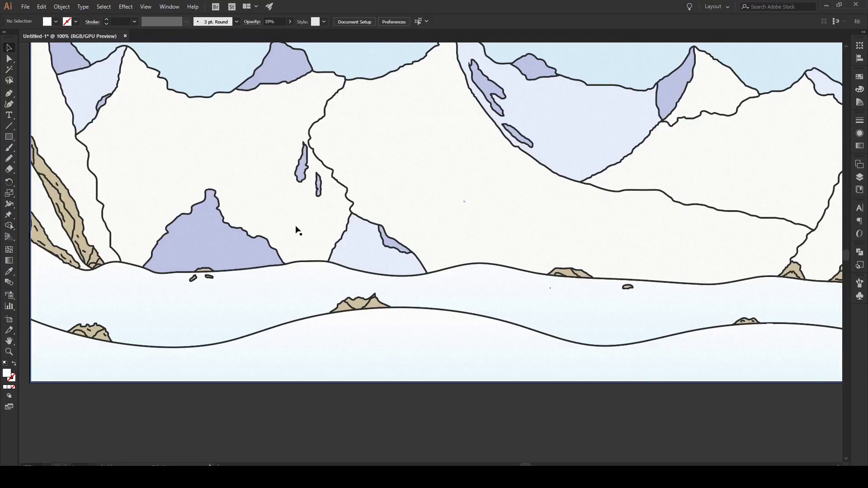
{"action": "scroll", "coordinate": [312, 285], "scroll_direction": "up", "scroll_amount": 4}
{"action": "scroll", "coordinate": [307, 287], "scroll_direction": "down", "scroll_amount": 5}
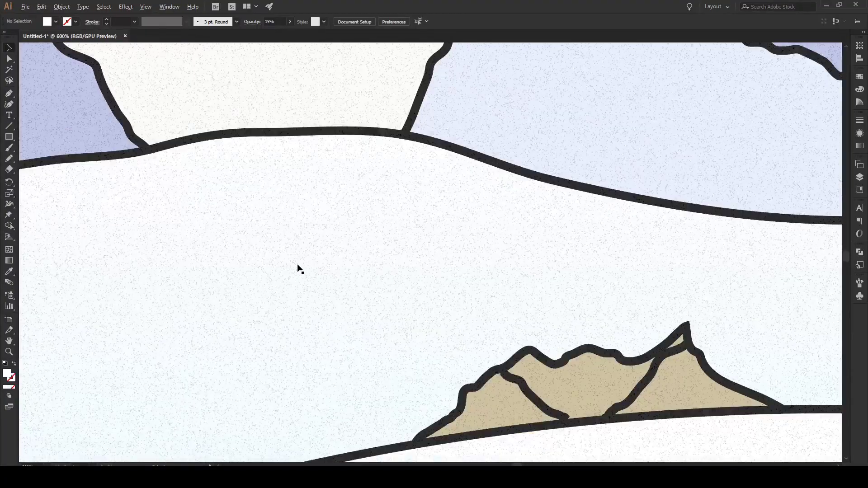
{"action": "scroll", "coordinate": [331, 268], "scroll_direction": "down", "scroll_amount": 6}
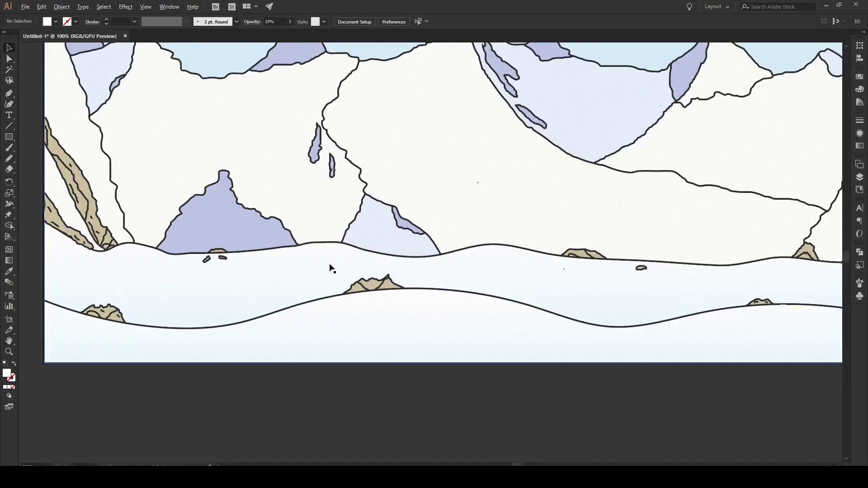
{"action": "scroll", "coordinate": [402, 258], "scroll_direction": "up", "scroll_amount": 1}
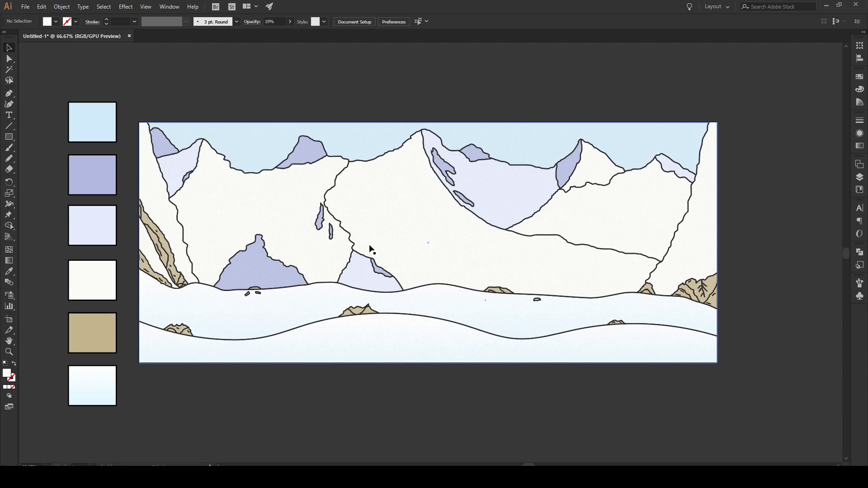
Review the Pencil tool options, including the fidelity setting at Accurate, and accept them
{"action": "double_click", "coordinate": [11, 159]}
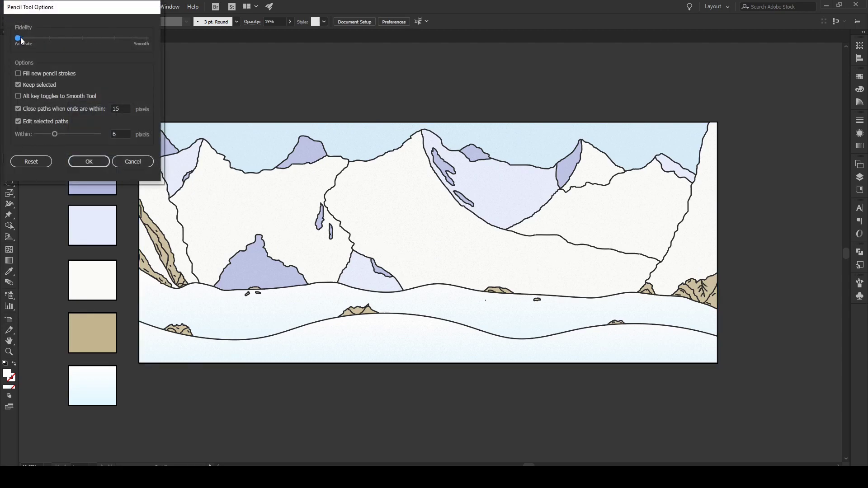
{"action": "left_click", "coordinate": [86, 160]}
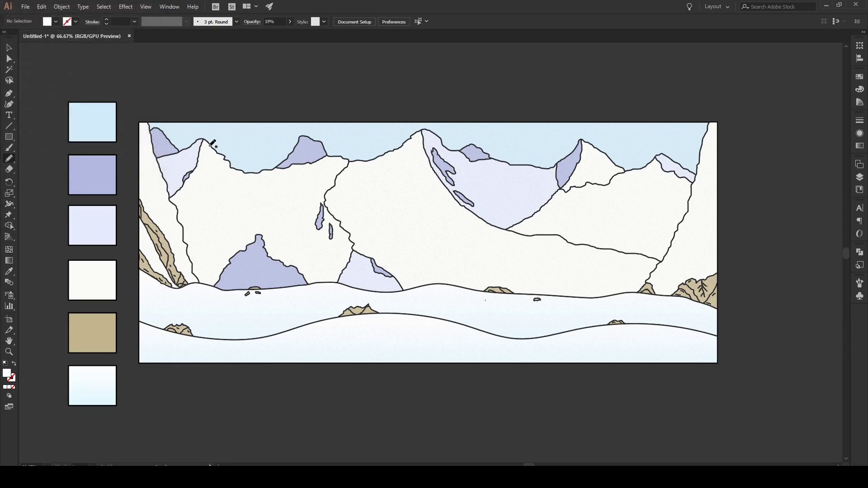